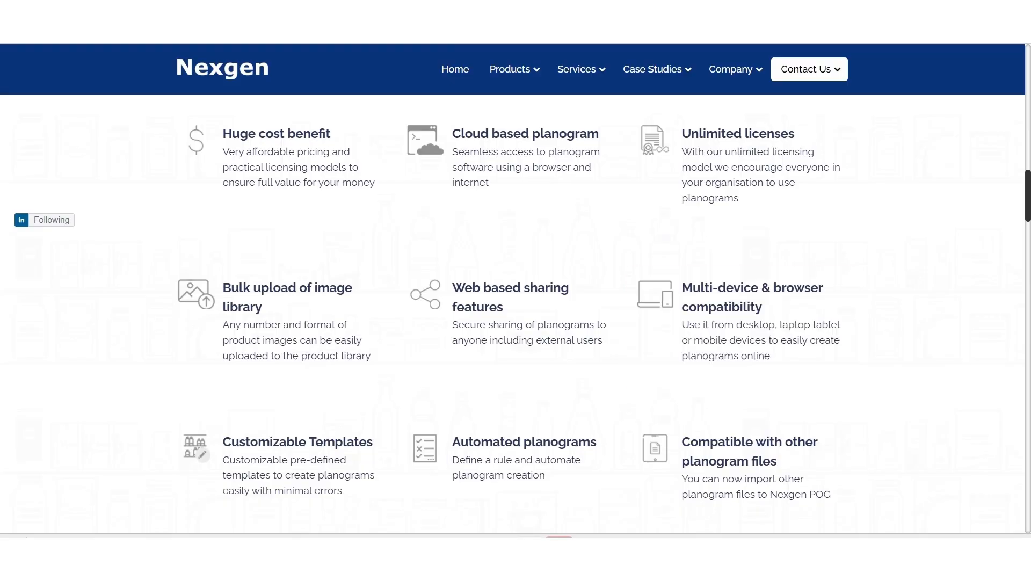
pyautogui.scroll(-1, 283, 415)
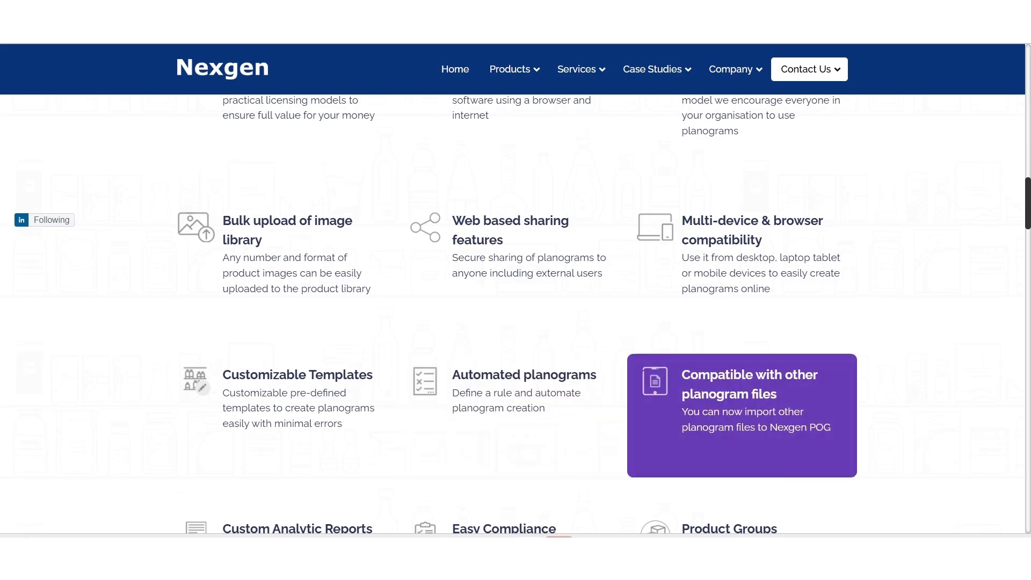
pyautogui.scroll(-3, 516, 312)
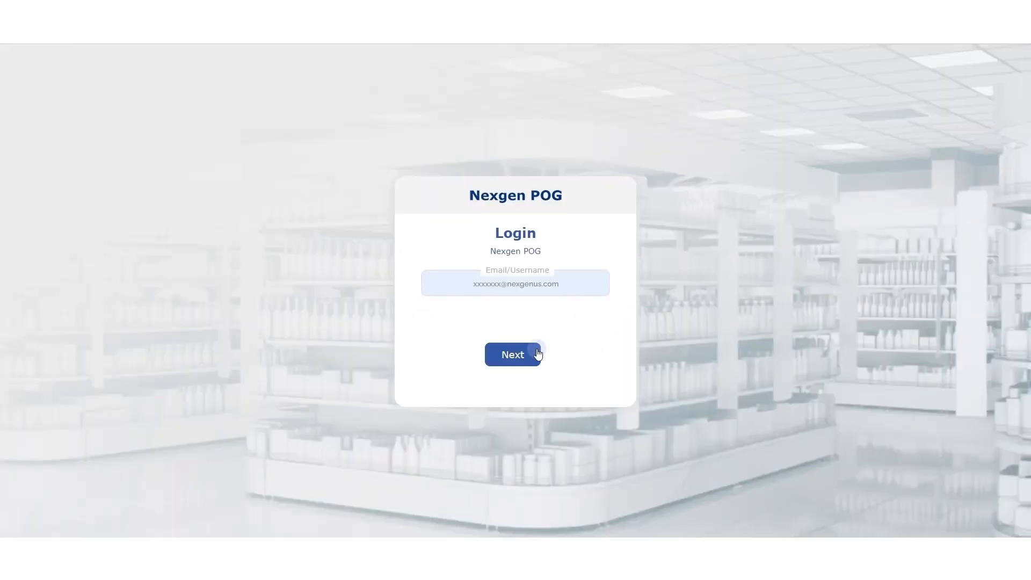
# Submit the account e-mail on the Nexgen POG login page to continue signing in.
pyautogui.click(531, 353)
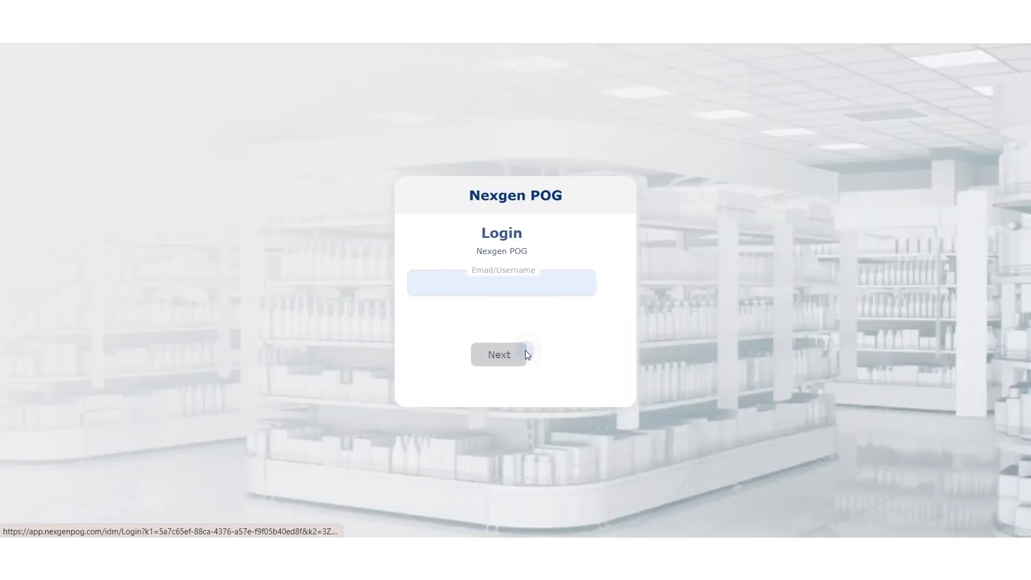
pyautogui.click(530, 354)
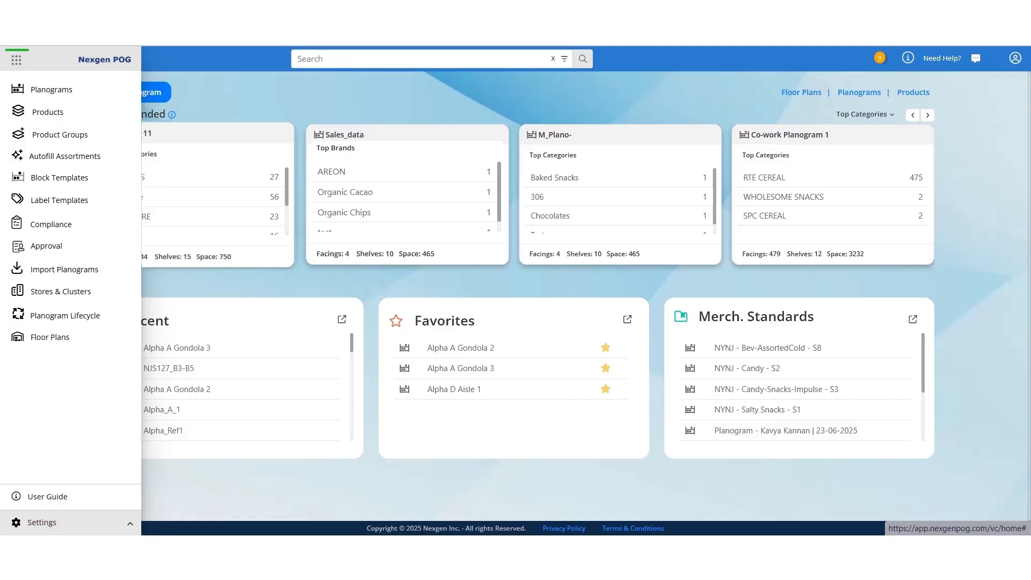
# View the settings options, and open the planogram list to see which new items can be created there.
pyautogui.click(54, 523)
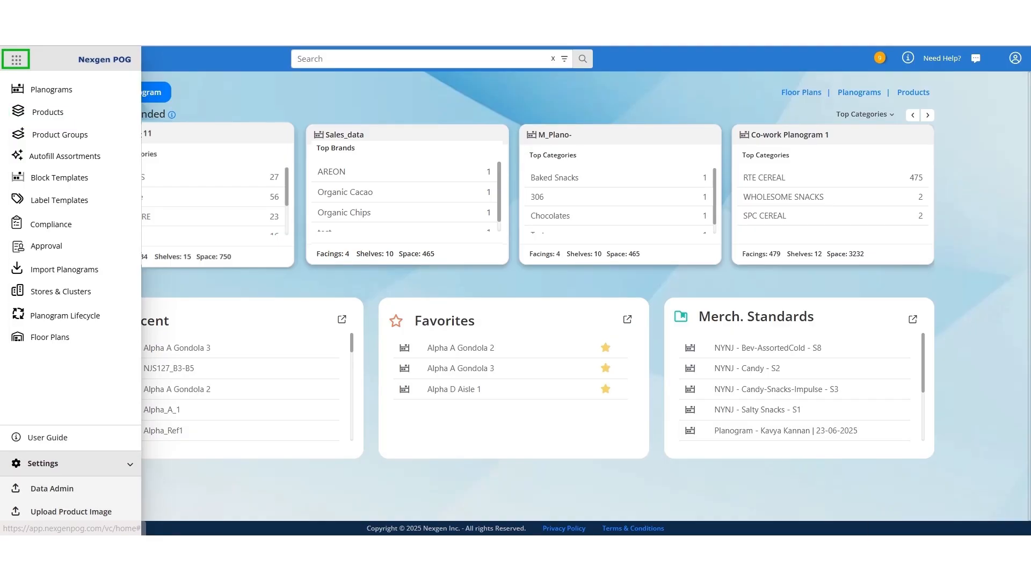
pyautogui.click(54, 463)
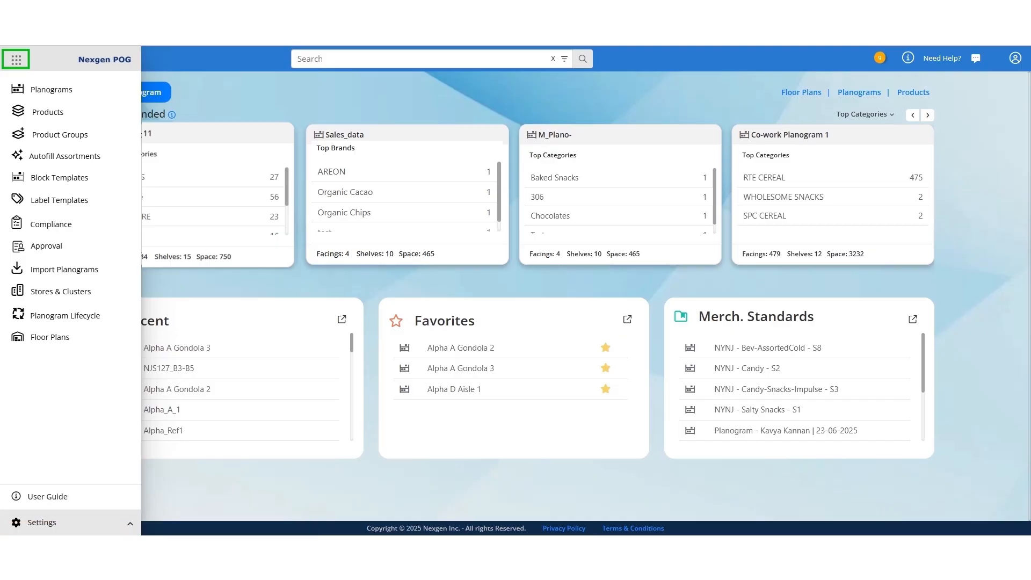
pyautogui.click(51, 89)
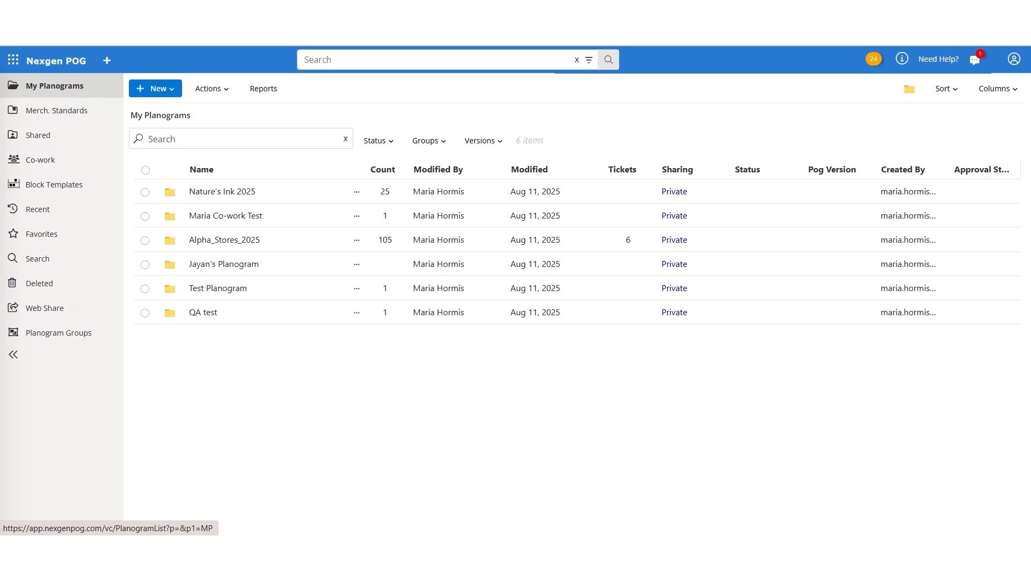
pyautogui.click(156, 89)
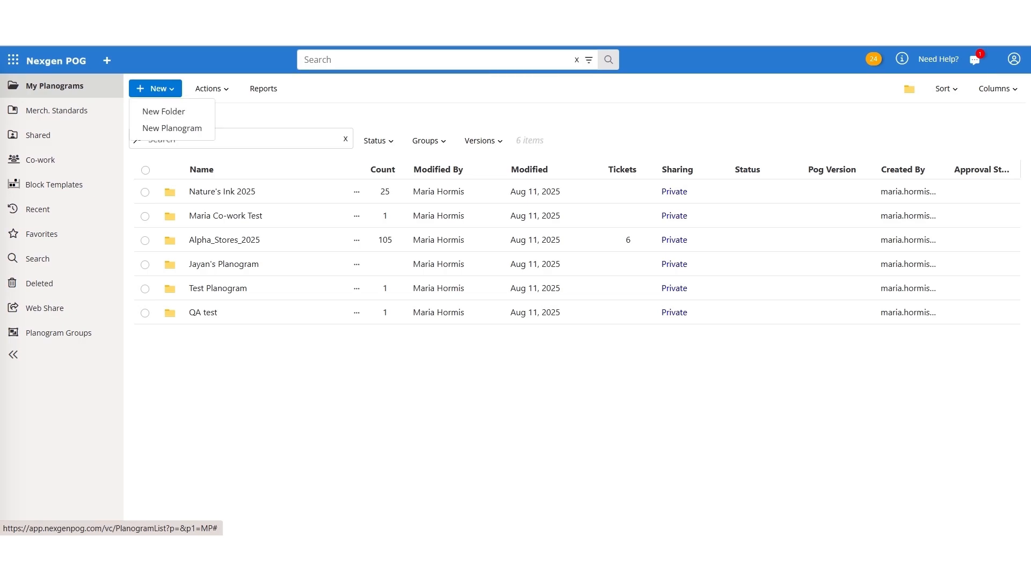
# Select the Alpha_Stores_2025 folder and examine the actions and downloadable reports offered for it.
pyautogui.click(145, 241)
pyautogui.click(213, 88)
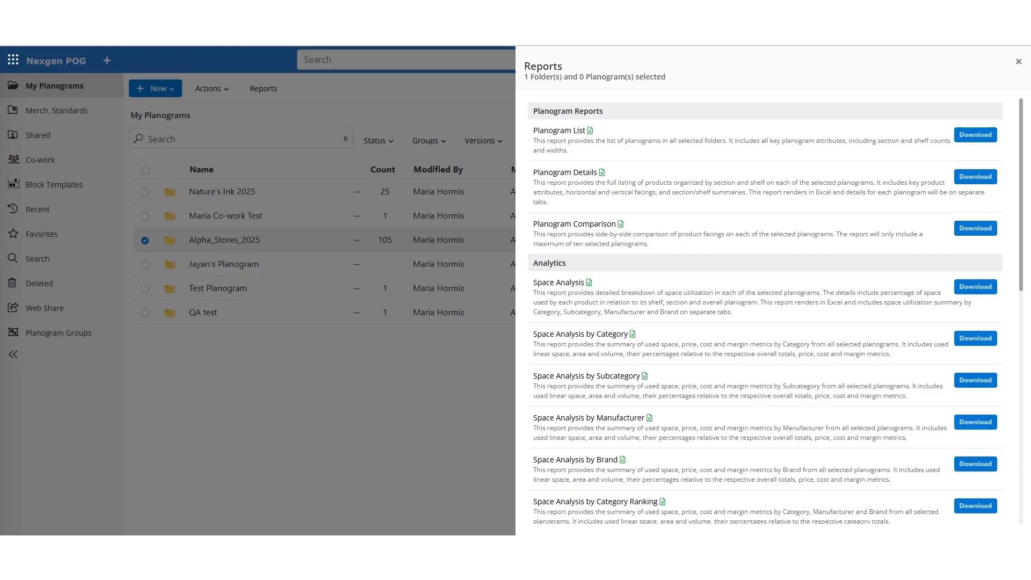
pyautogui.scroll(-5, 766, 312)
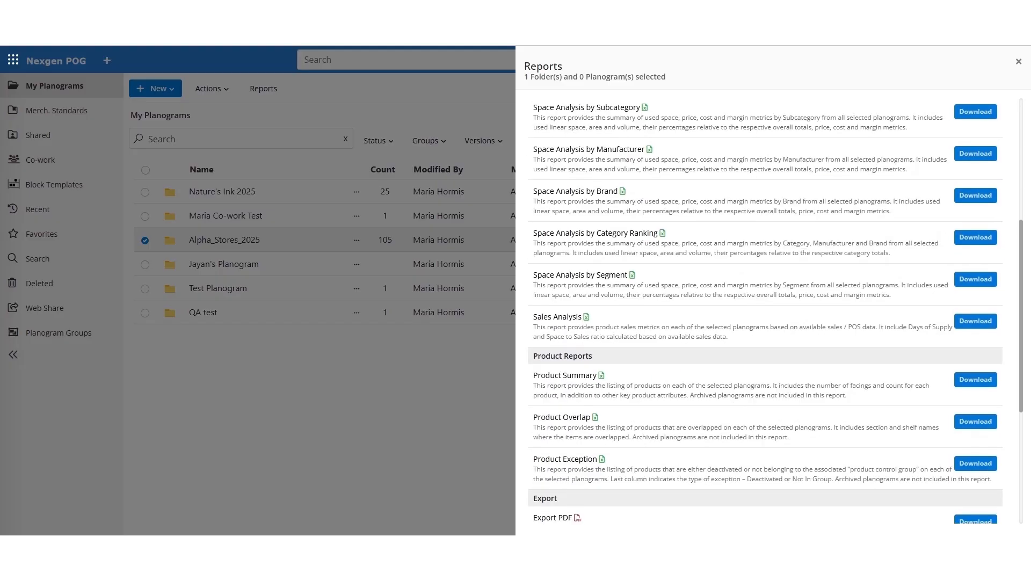
pyautogui.scroll(-3, 765, 312)
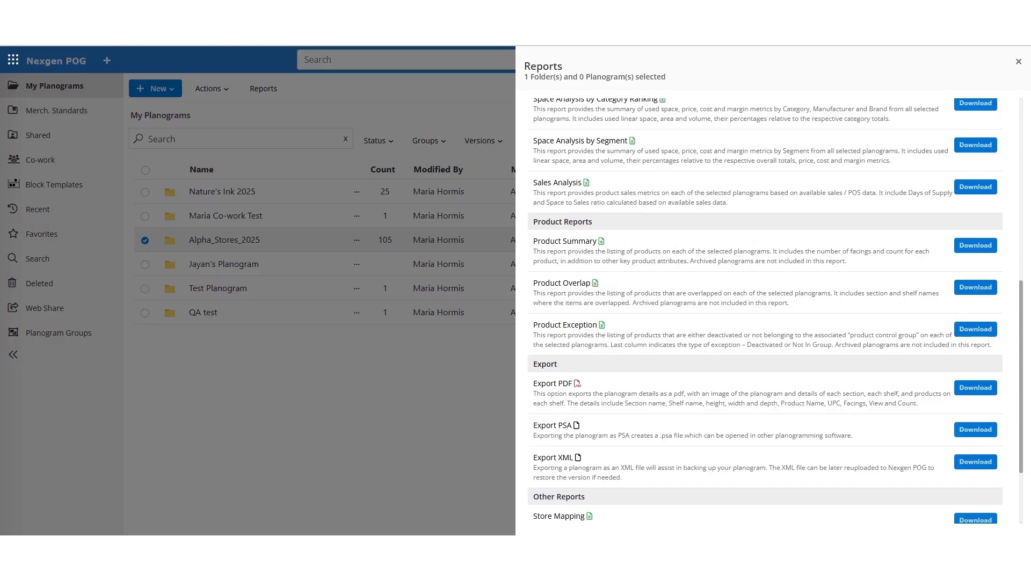
pyautogui.scroll(-3, 765, 311)
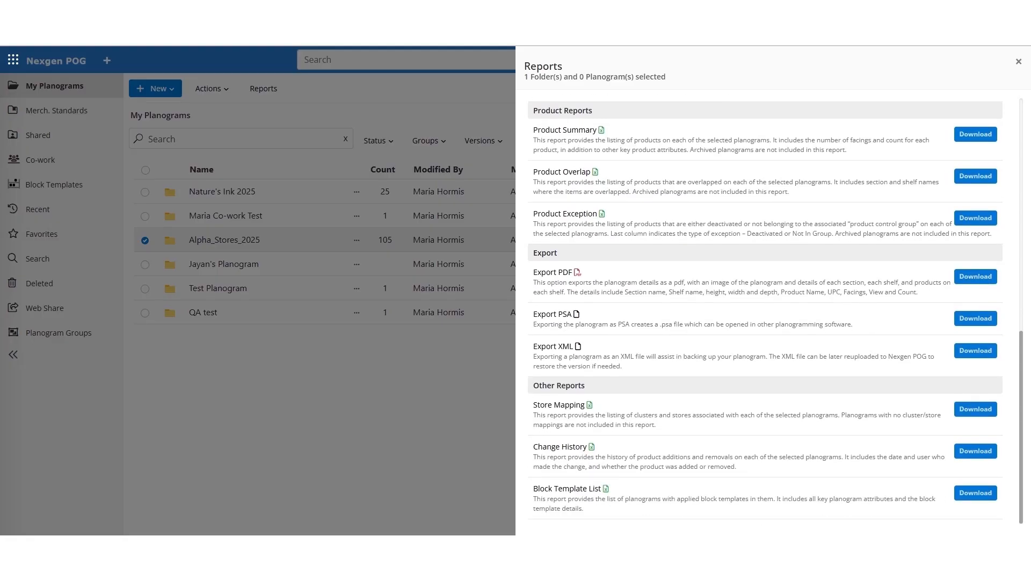
pyautogui.scroll(6, 766, 312)
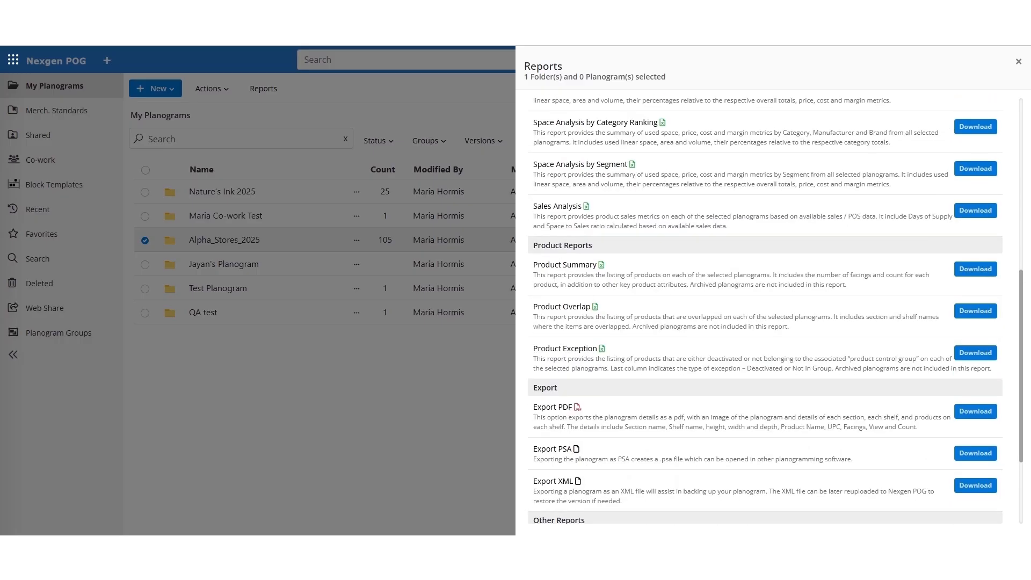
pyautogui.scroll(3, 765, 312)
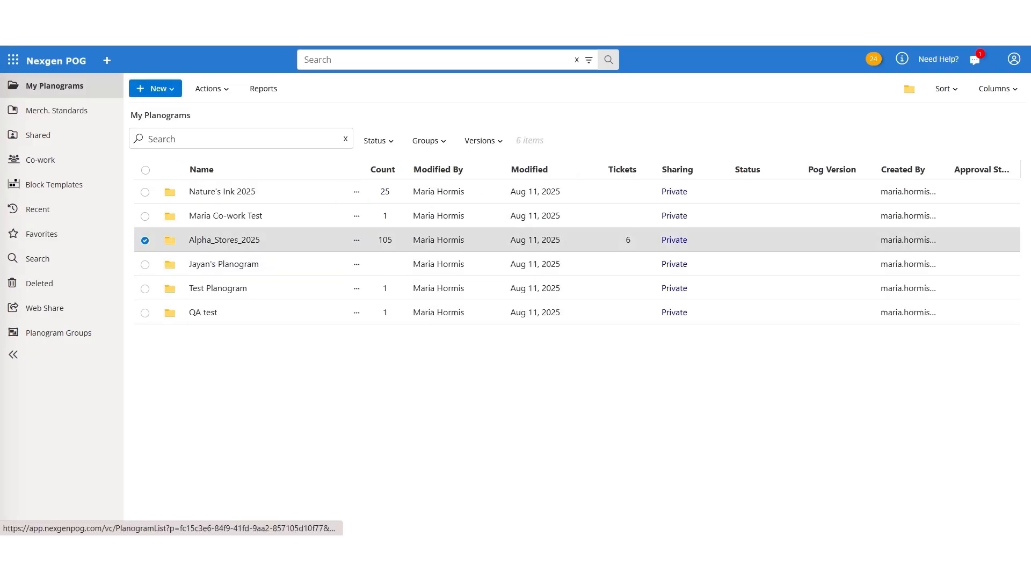
# Browse the shared, co-work and recent planogram lists, and restore the deleted planogram NYK112_A1-A5.
pyautogui.click(38, 135)
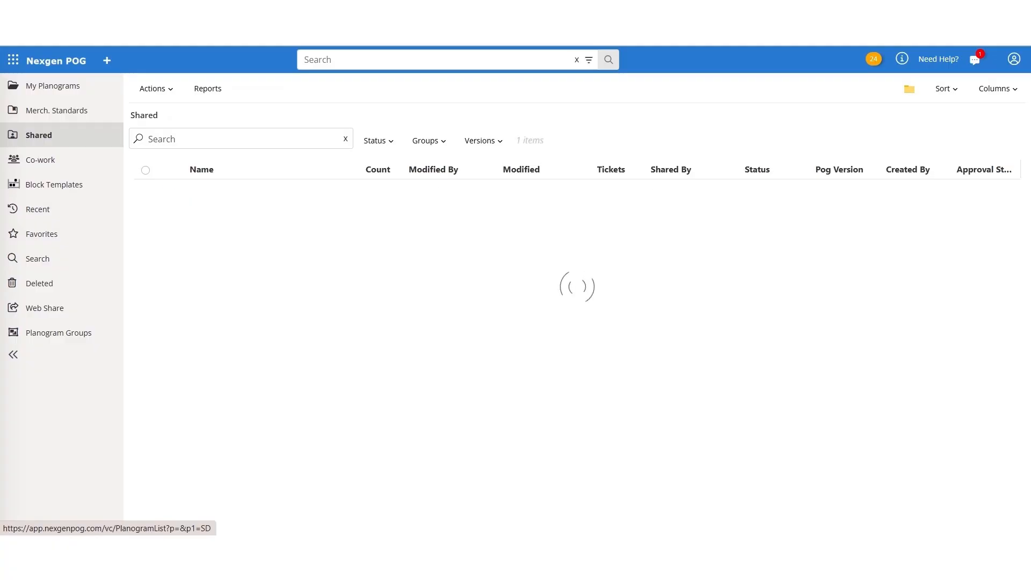
pyautogui.click(41, 159)
pyautogui.click(39, 209)
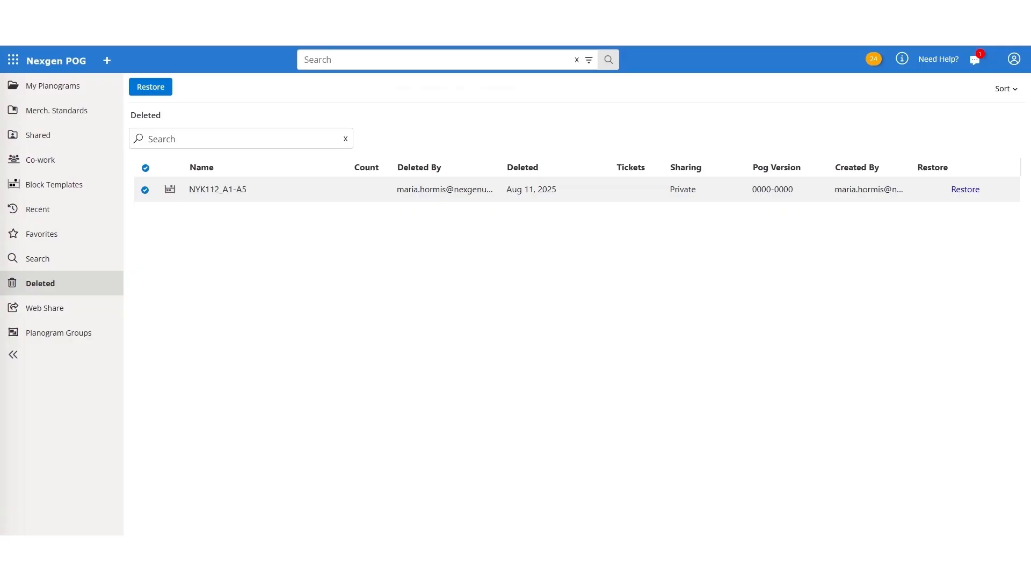
pyautogui.click(150, 88)
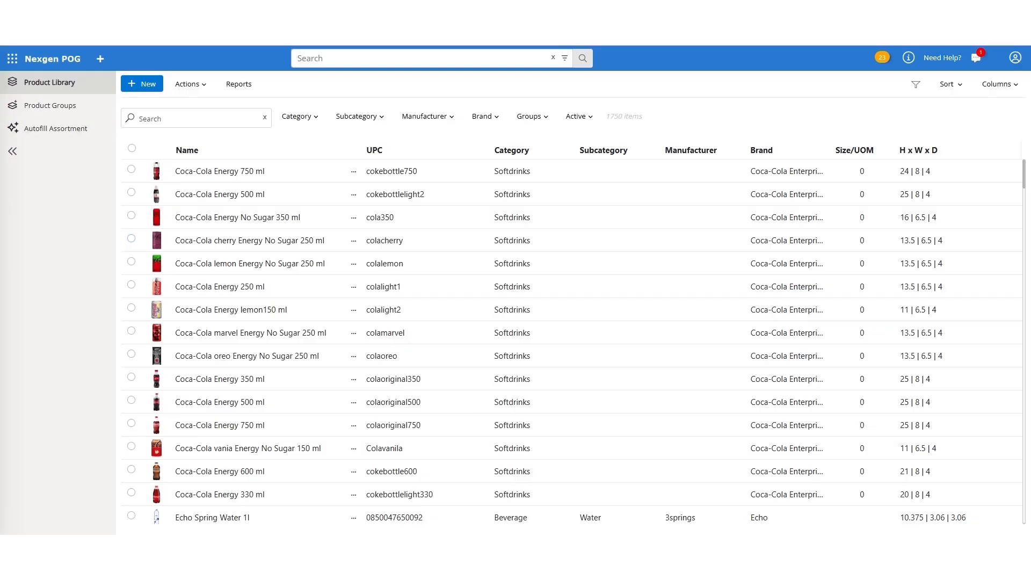
# Open a blank new-product form from the product library, examine its fields, and close it without creating a product.
pyautogui.click(142, 84)
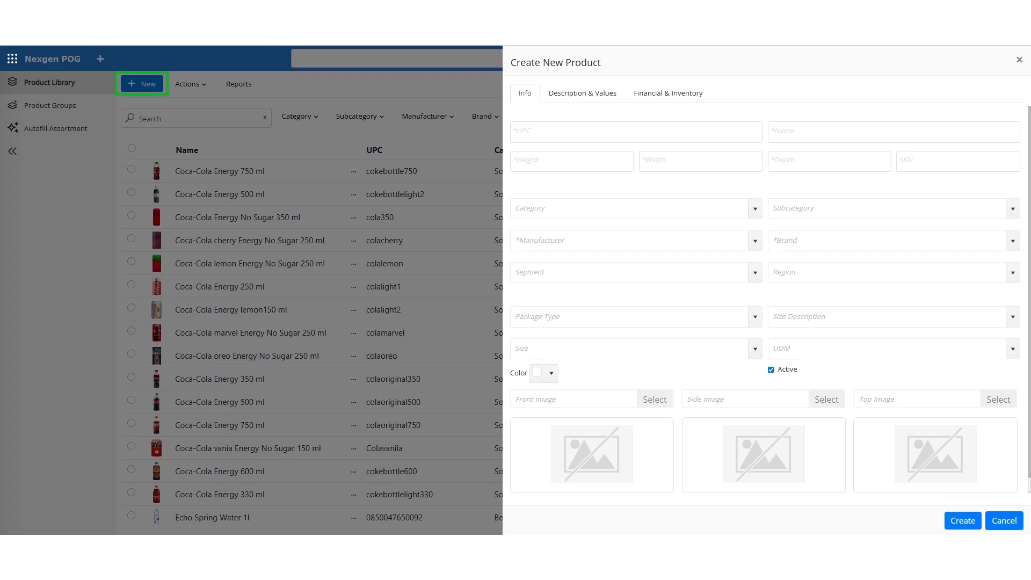
pyautogui.scroll(-1, 768, 299)
pyautogui.scroll(1, 768, 298)
pyautogui.press('Escape')
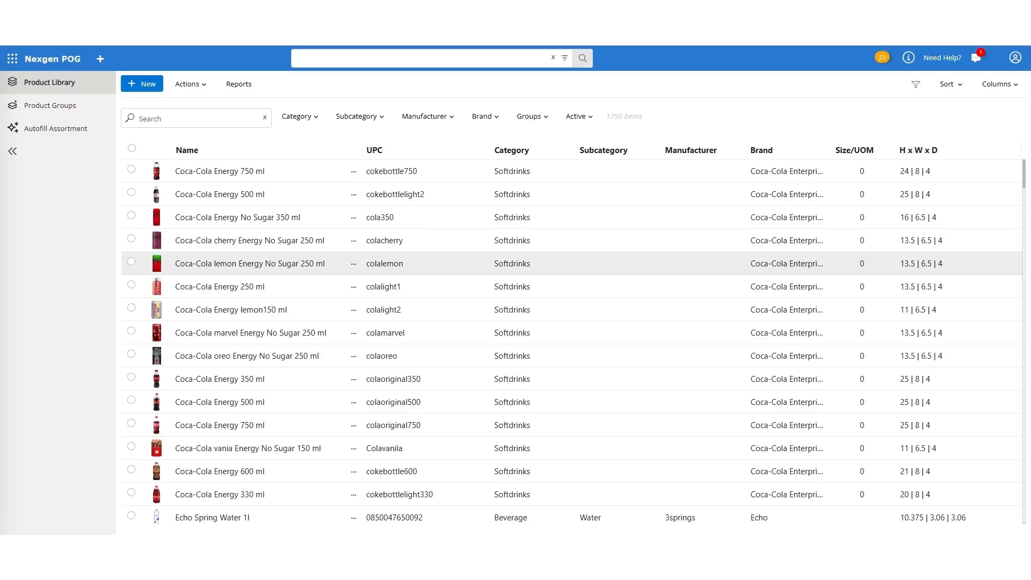
# Select the product Coca-Cola cherry Energy No Sugar 250 ml and view the available actions and reports.
pyautogui.click(250, 241)
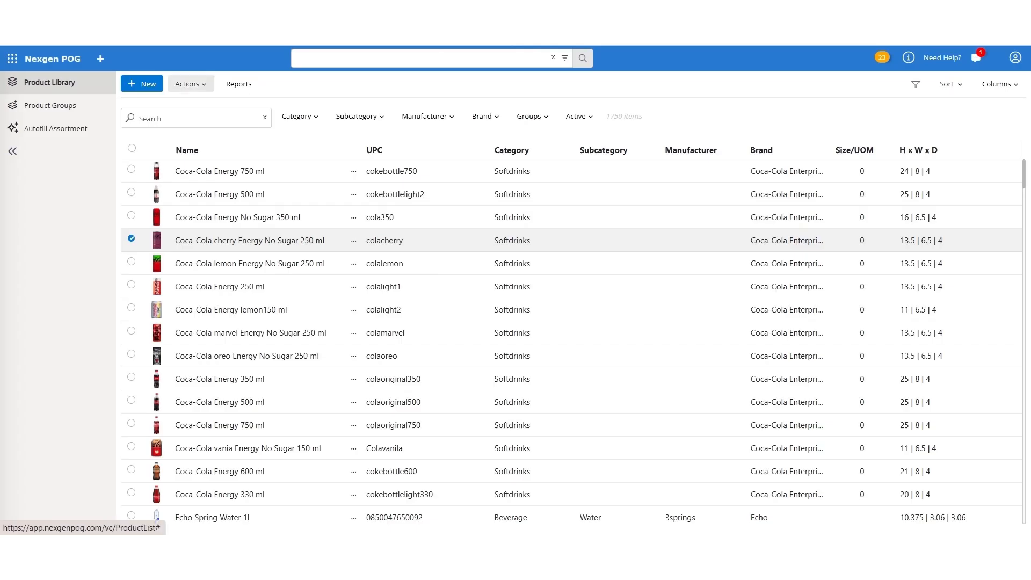
pyautogui.click(190, 84)
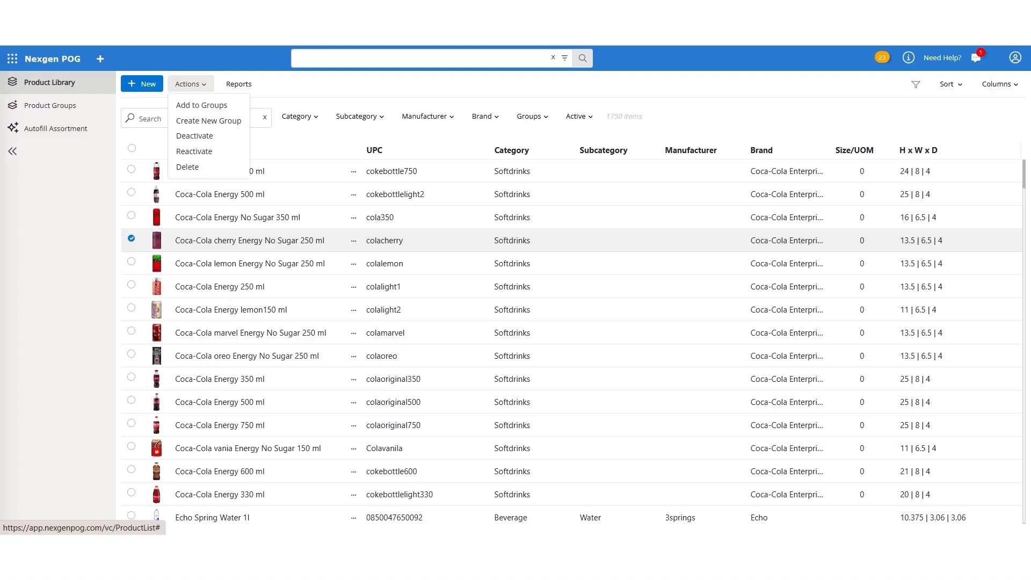
pyautogui.click(238, 84)
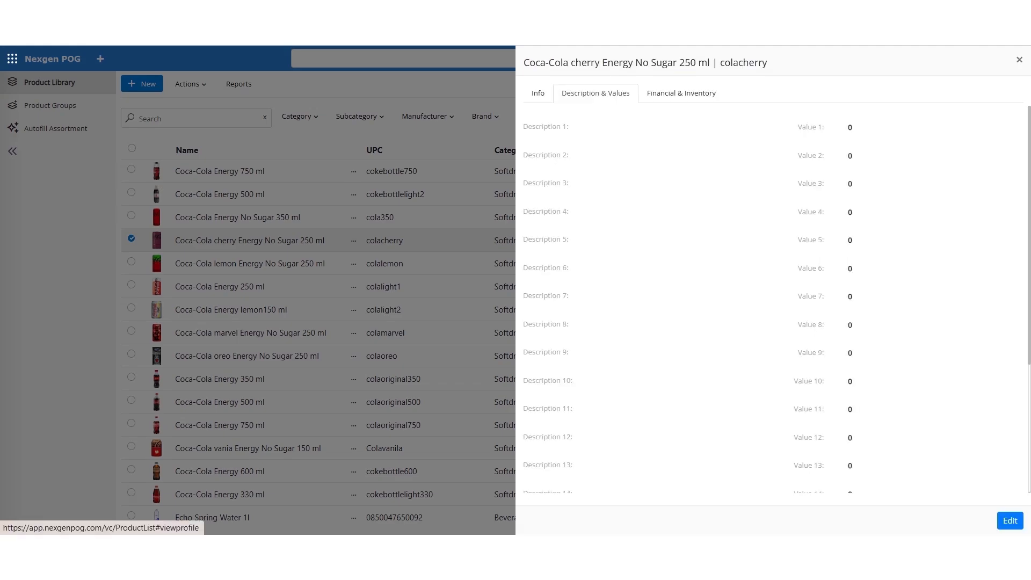
# Examine the cherry cola product's description and value fields, and open its financial and inventory details.
pyautogui.scroll(-4, 774, 298)
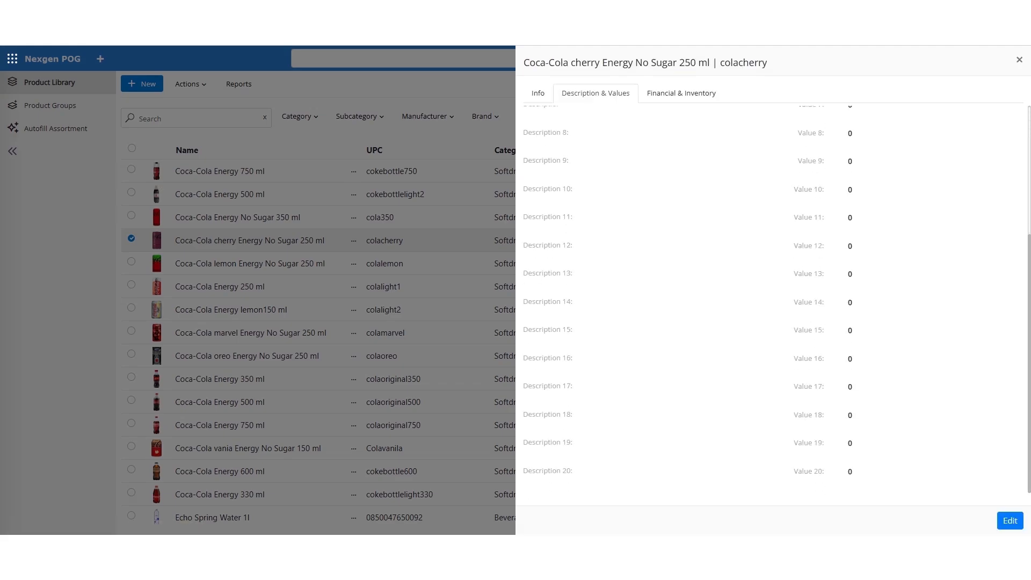
pyautogui.scroll(4, 774, 299)
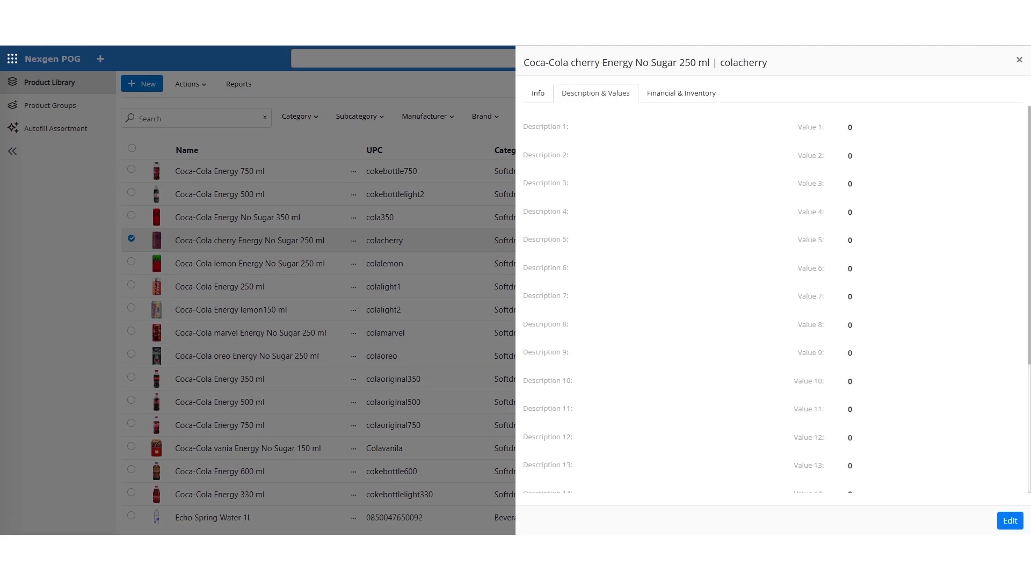
pyautogui.click(681, 93)
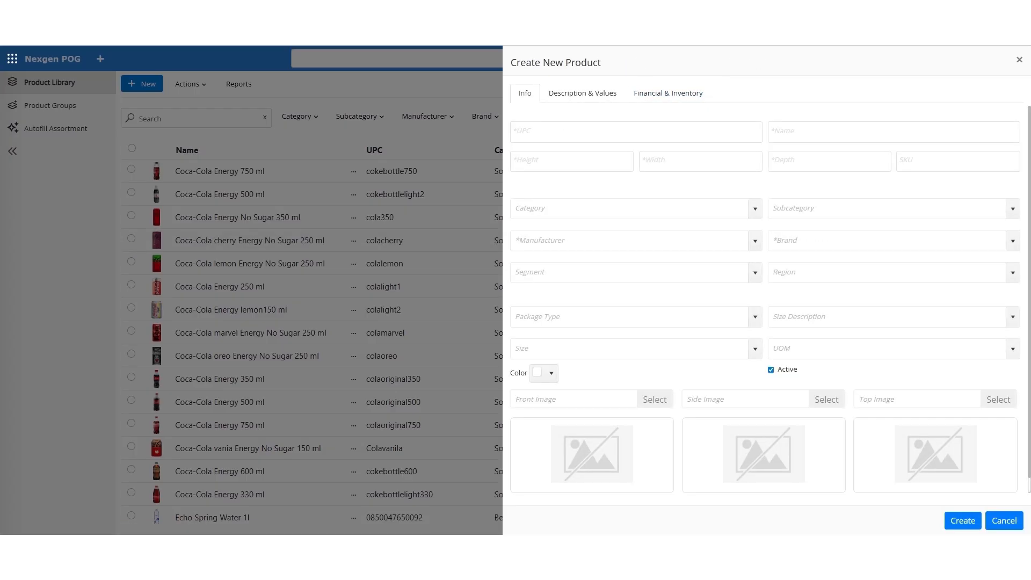
# Look over the attribute fields and image slots in the blank Create New Product form.
pyautogui.scroll(-1, 770, 299)
pyautogui.scroll(1, 770, 300)
pyautogui.scroll(-1, 770, 299)
pyautogui.scroll(1, 771, 299)
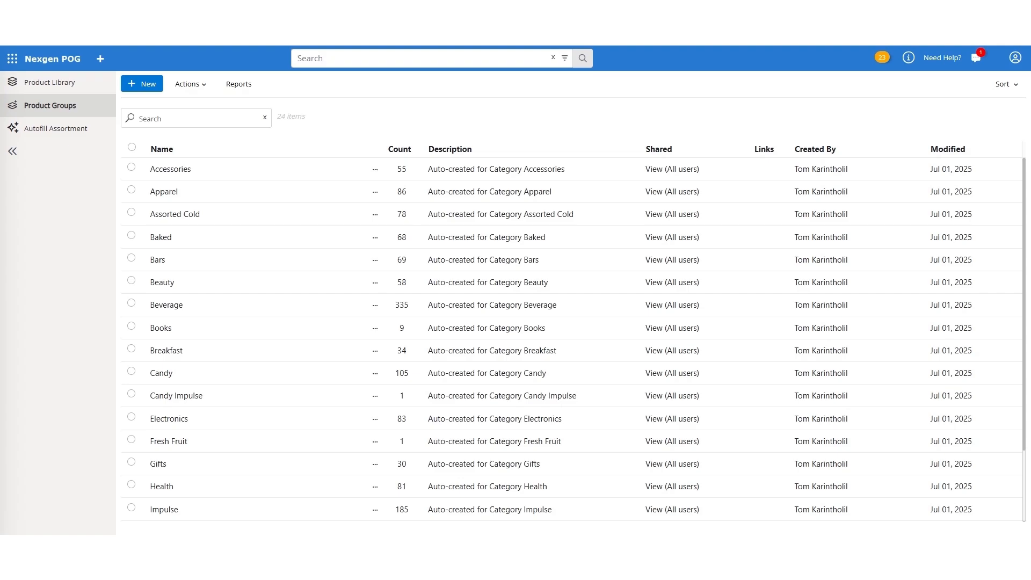
# Examine the new product group form, close it, and view the actions and reports available for product groups.
pyautogui.click(142, 83)
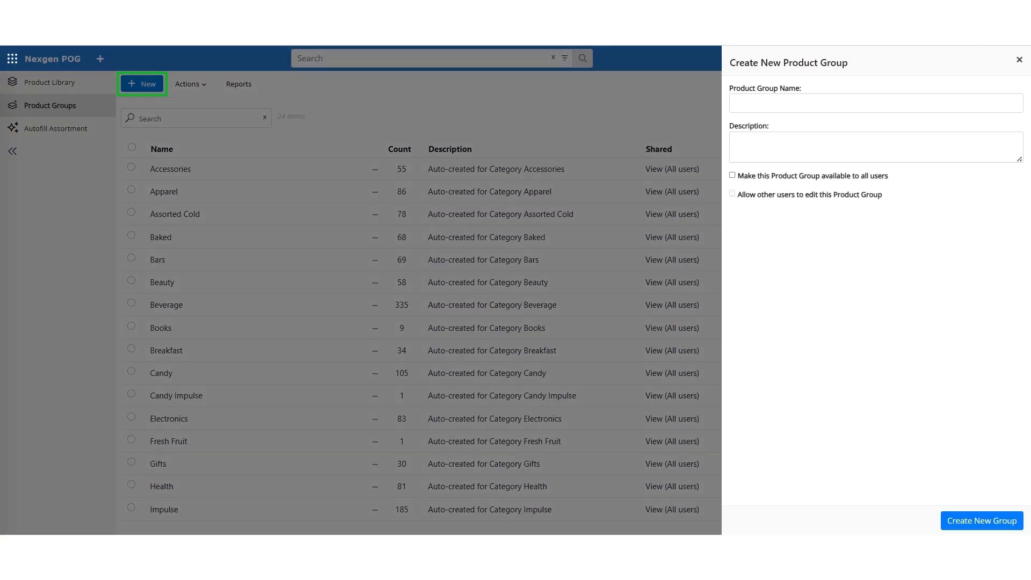
pyautogui.click(1020, 60)
pyautogui.click(189, 83)
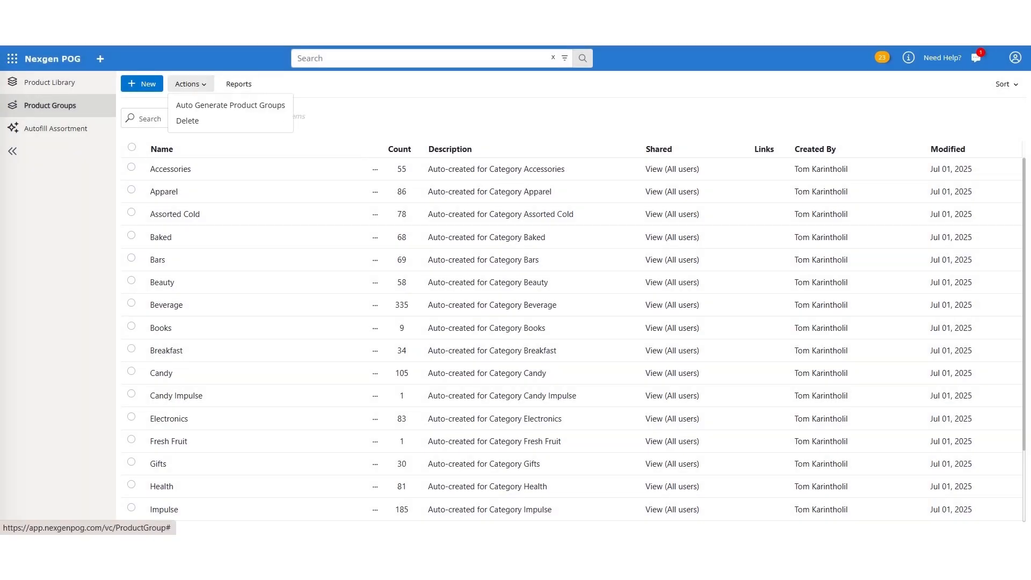
pyautogui.click(238, 84)
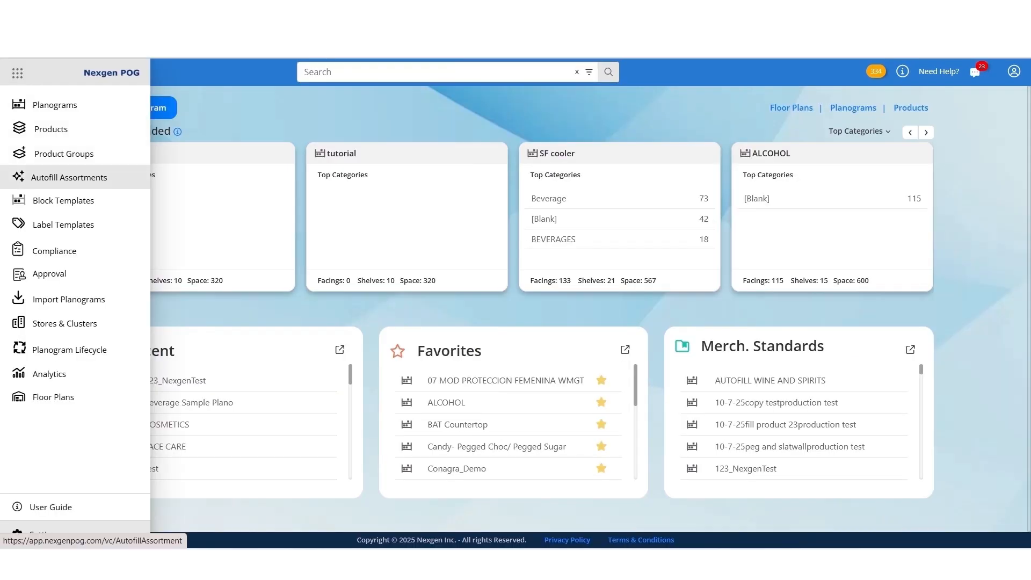
# Open the autofill assortments and choose the Beverage category for a new assortment.
pyautogui.click(69, 178)
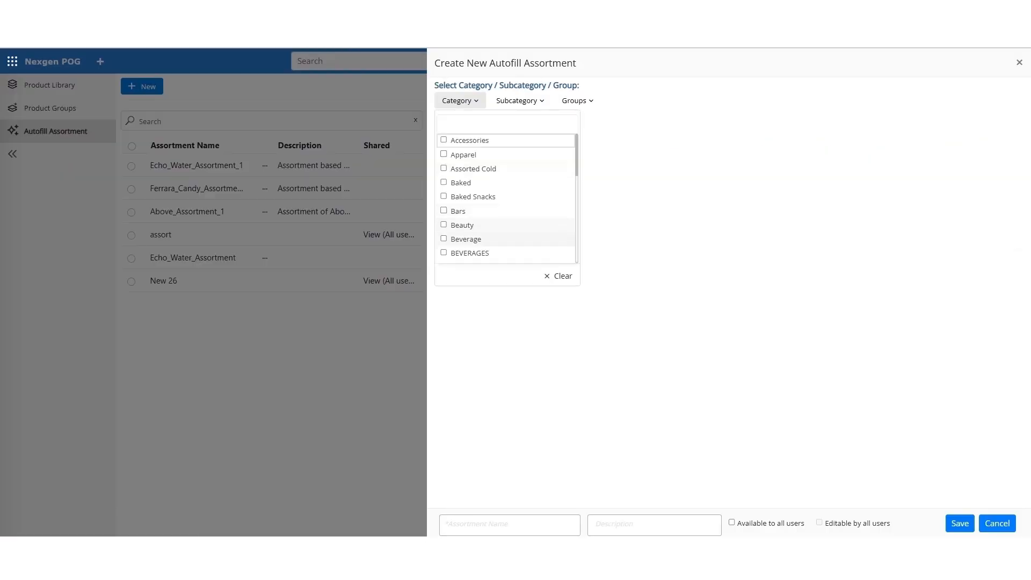
pyautogui.click(444, 239)
pyautogui.click(662, 101)
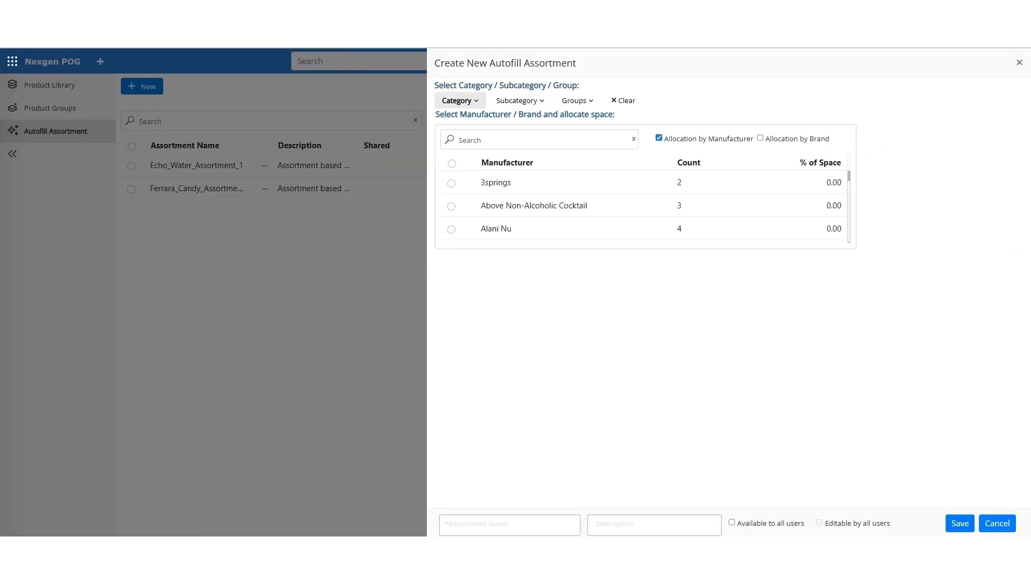
# Include the manufacturers 3springs and Above Non-Alcoholic Cocktail in the assortment, and enable the AI_Reference training group.
pyautogui.click(451, 184)
pyautogui.click(451, 207)
pyautogui.click(876, 135)
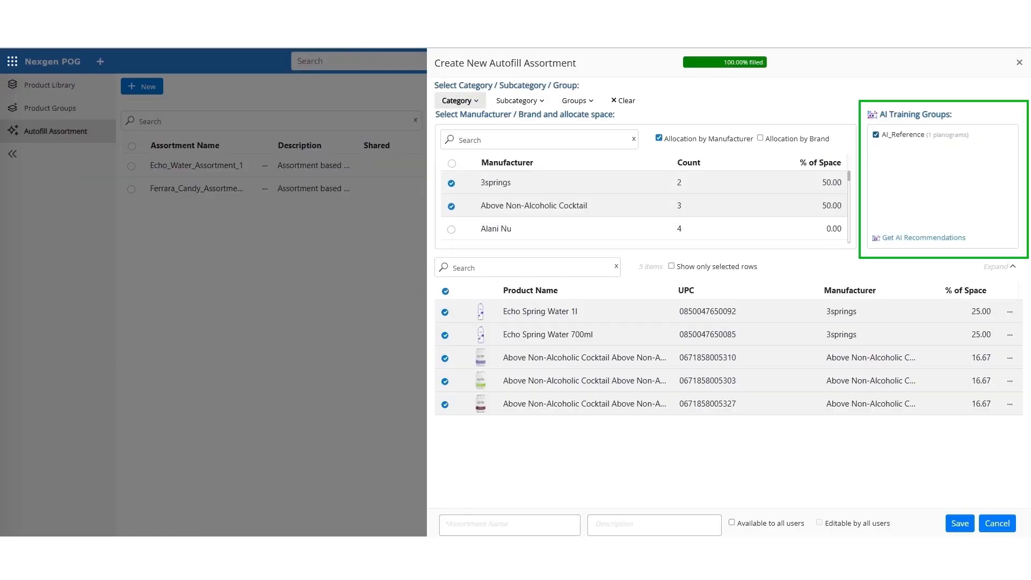
# Request AI recommendations for the assortment and save it under the name Echo_Water_Assortment.
pyautogui.click(923, 238)
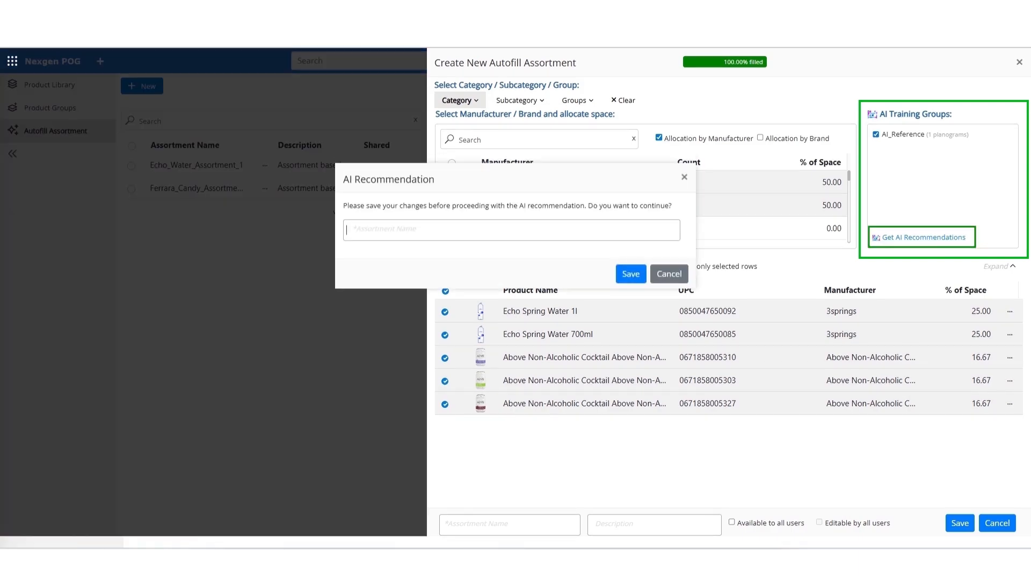
pyautogui.write('Echo_Water_Assortment')
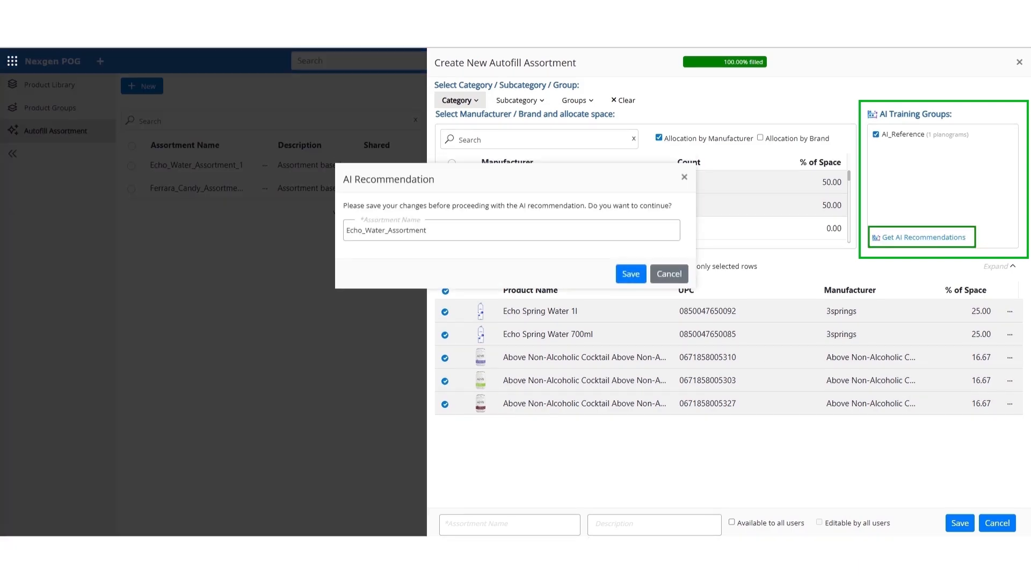
pyautogui.click(631, 274)
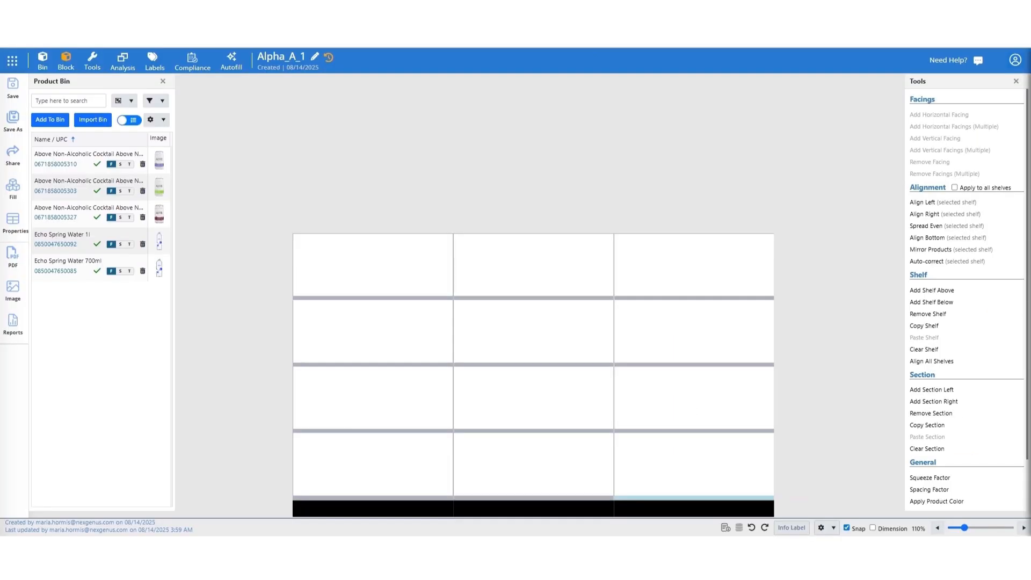
# Draw an autofill area covering all three sections of the planogram, assign it Echo_Water_Assortment, and run the autofill.
pyautogui.click(231, 61)
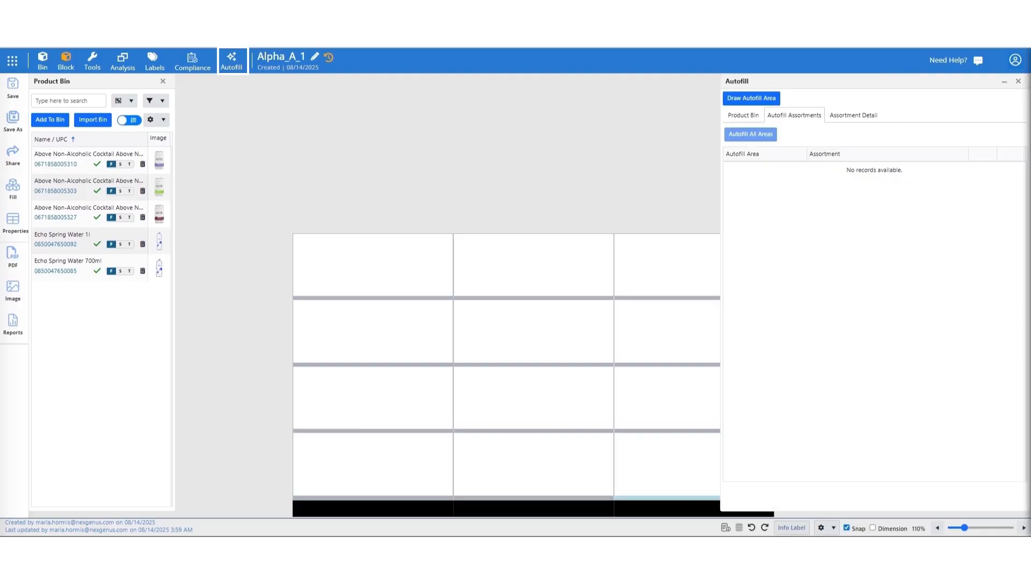
pyautogui.click(753, 99)
pyautogui.moveTo(293, 234)
pyautogui.mouseDown()
pyautogui.moveTo(554, 380)
pyautogui.moveTo(762, 470)
pyautogui.moveTo(774, 499)
pyautogui.mouseUp()
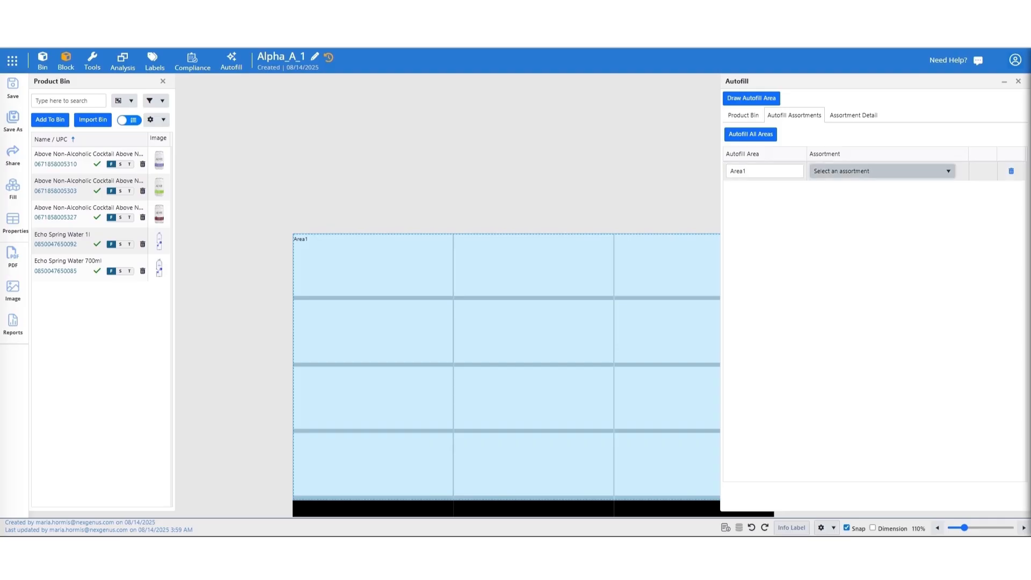
pyautogui.click(881, 171)
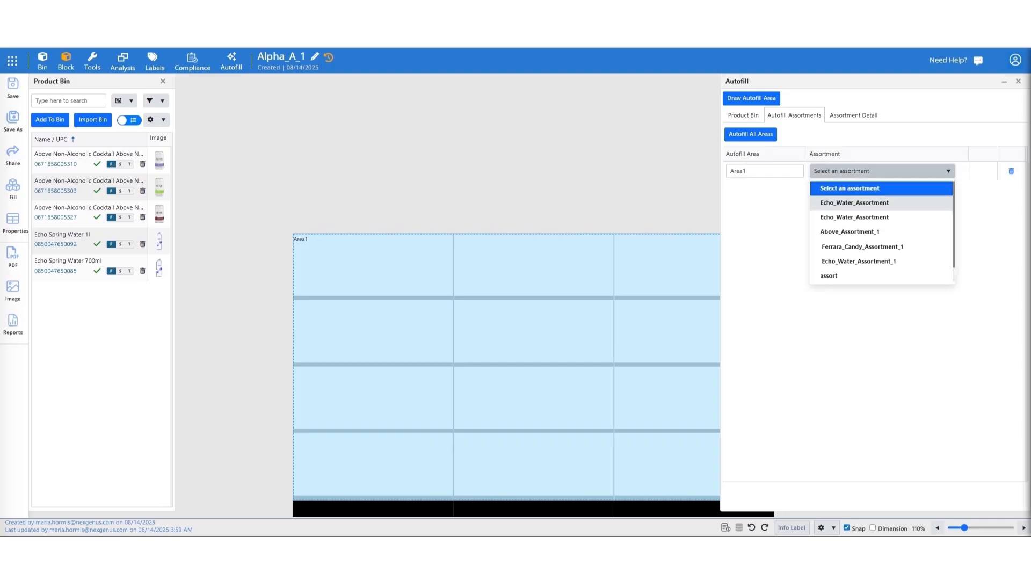
pyautogui.click(855, 203)
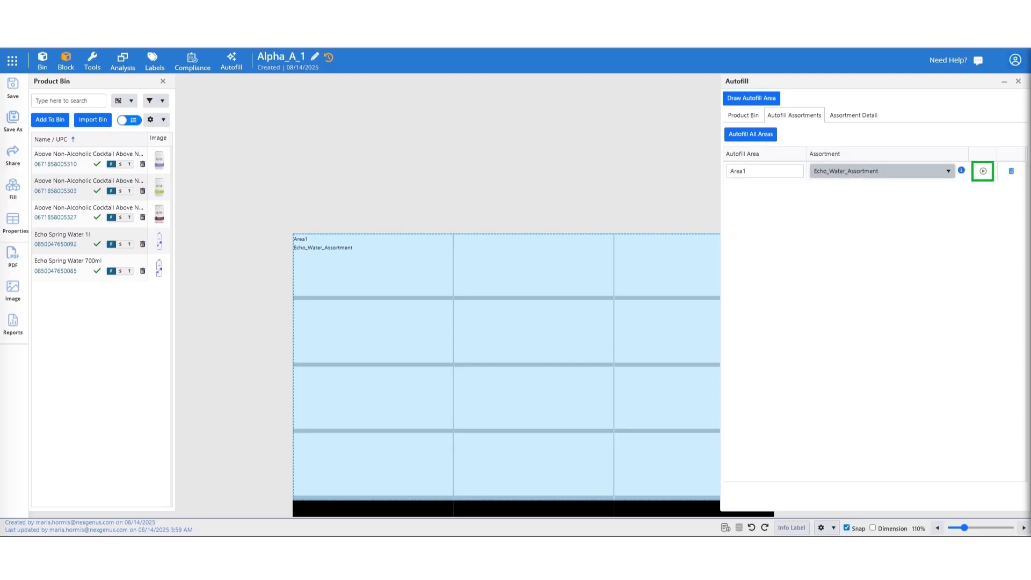
pyautogui.click(983, 170)
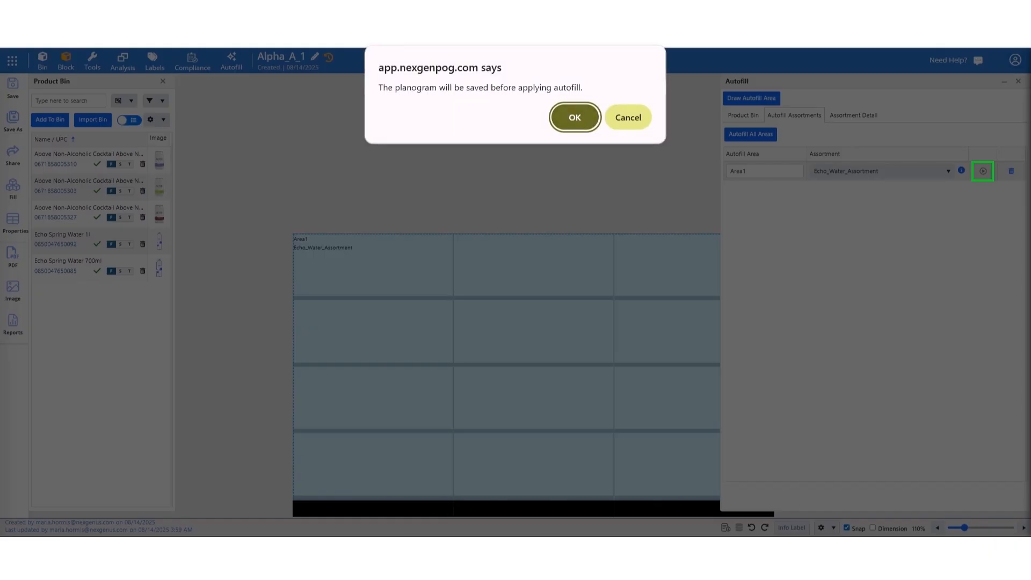
pyautogui.press('Return')
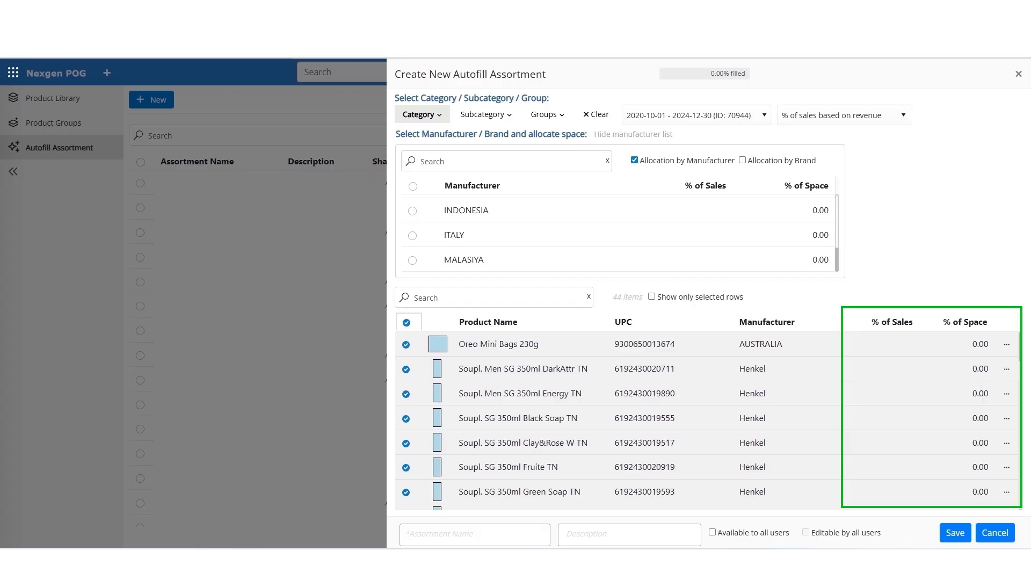
# Allocate the first seven products' space in the new autofill assortment as 12, 15.5, 15.5, 16.67, 16.67, 7 and 7 percent.
pyautogui.click(958, 368)
pyautogui.write('15.5')
pyautogui.press('Return')
pyautogui.write('15.5')
pyautogui.press('Return')
pyautogui.write('16.67')
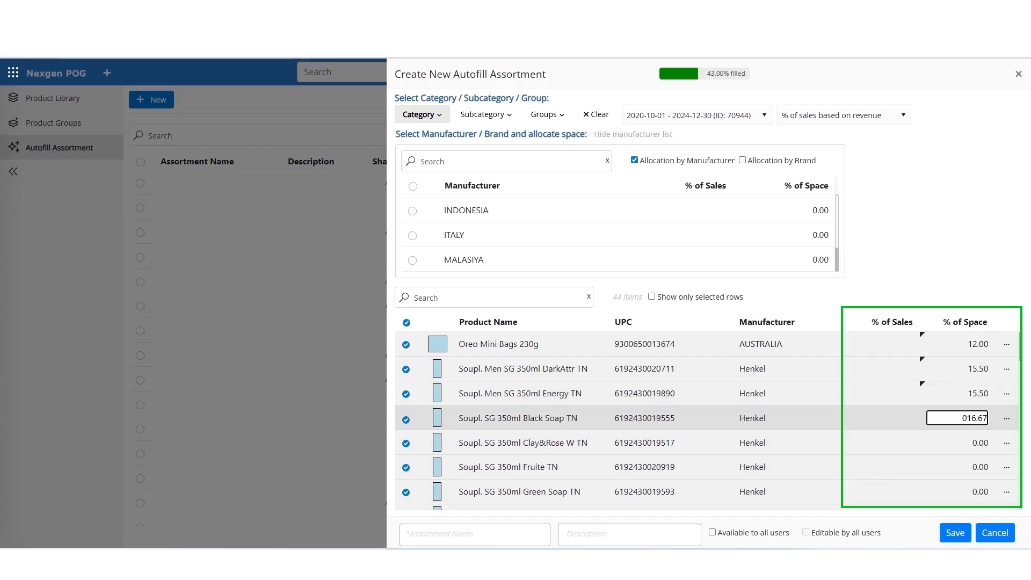
pyautogui.press('Return')
pyautogui.write('16.67')
pyautogui.press('Return')
pyautogui.write('7')
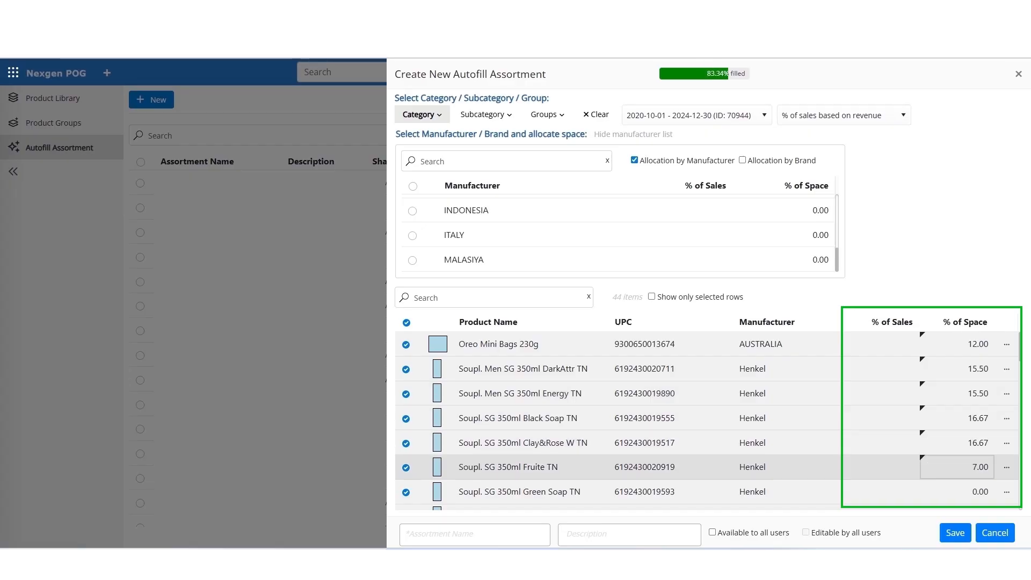
pyautogui.press('Return')
pyautogui.write('7')
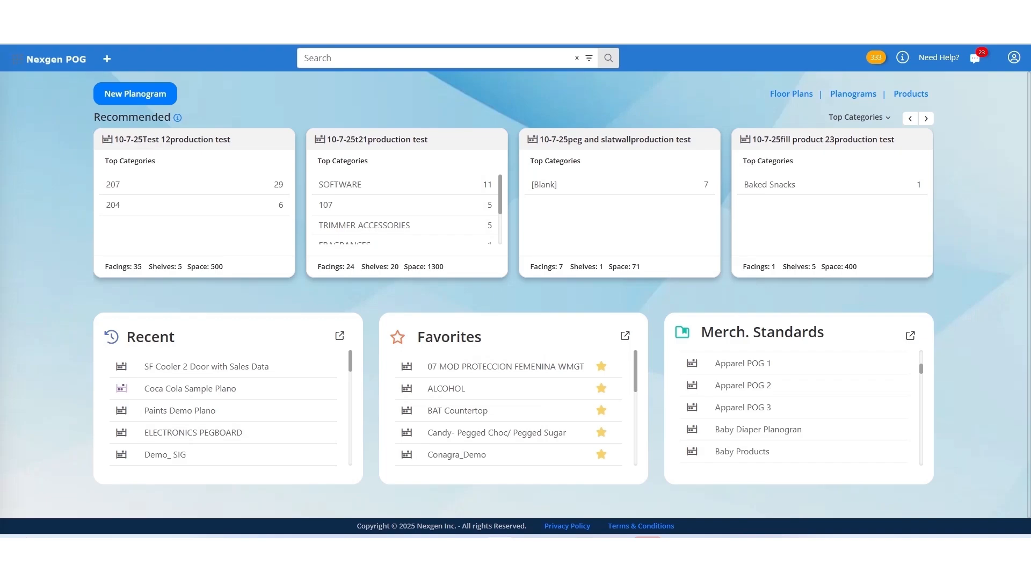
# Open the block templates, view Cooler123's linked planograms, and check the standard and custom reports for the 19blocktemplate folder.
pyautogui.click(11, 59)
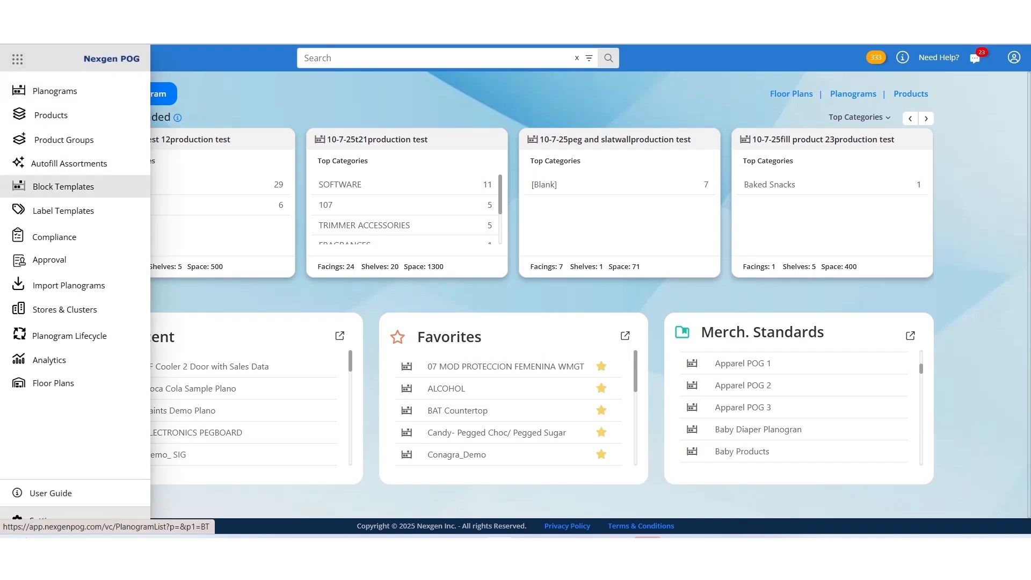
pyautogui.click(63, 186)
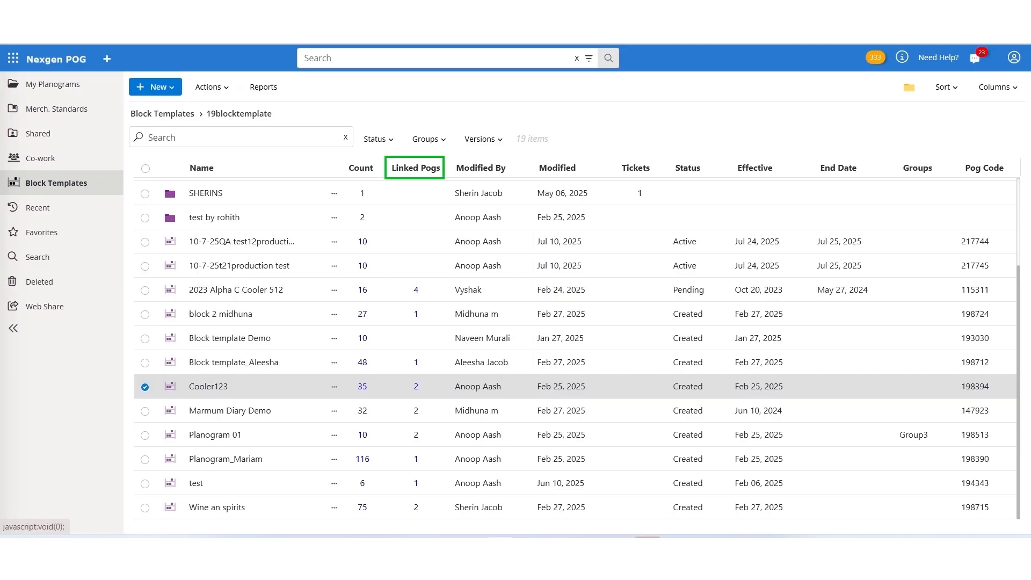
pyautogui.click(416, 387)
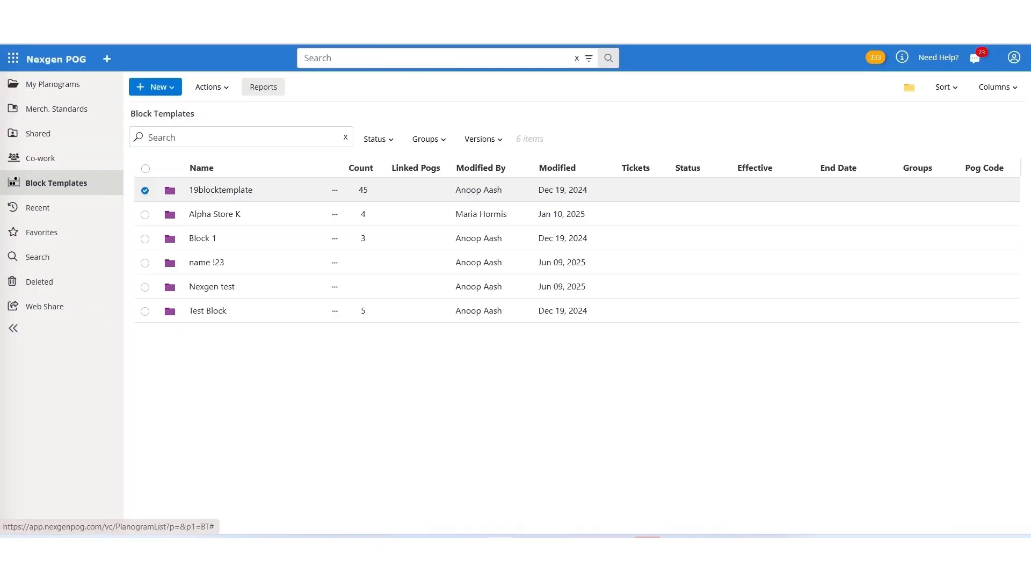
pyautogui.click(264, 86)
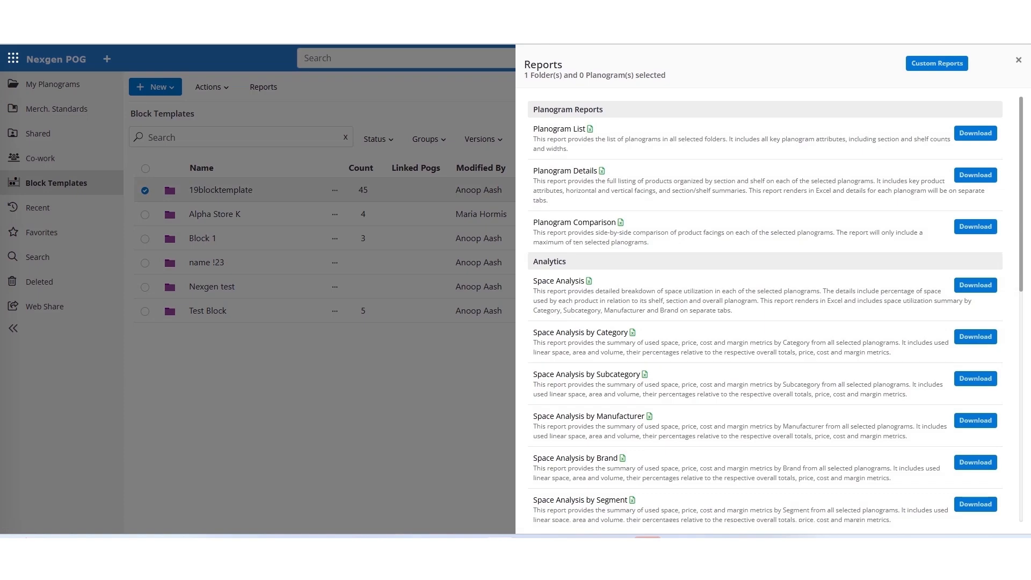
pyautogui.click(937, 63)
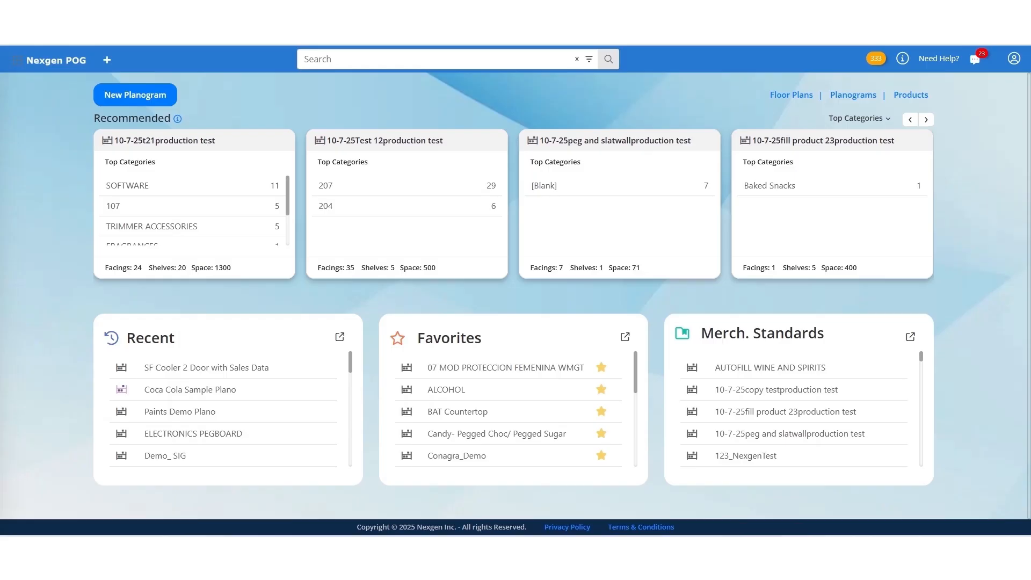
# Start a new label template with SPECIAL OFFER as its name and label text, height 10 and width 20.
pyautogui.click(12, 59)
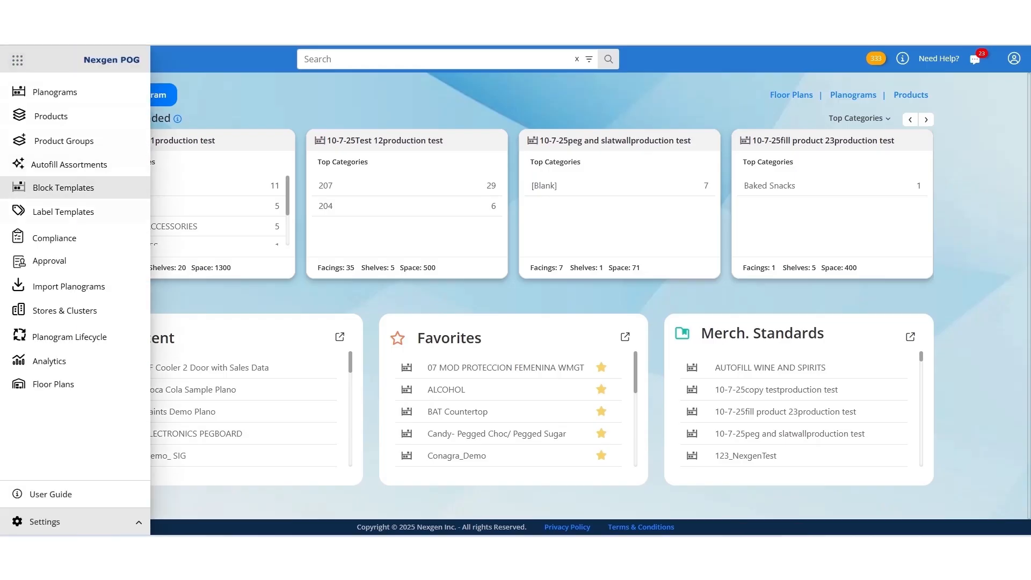
pyautogui.click(64, 212)
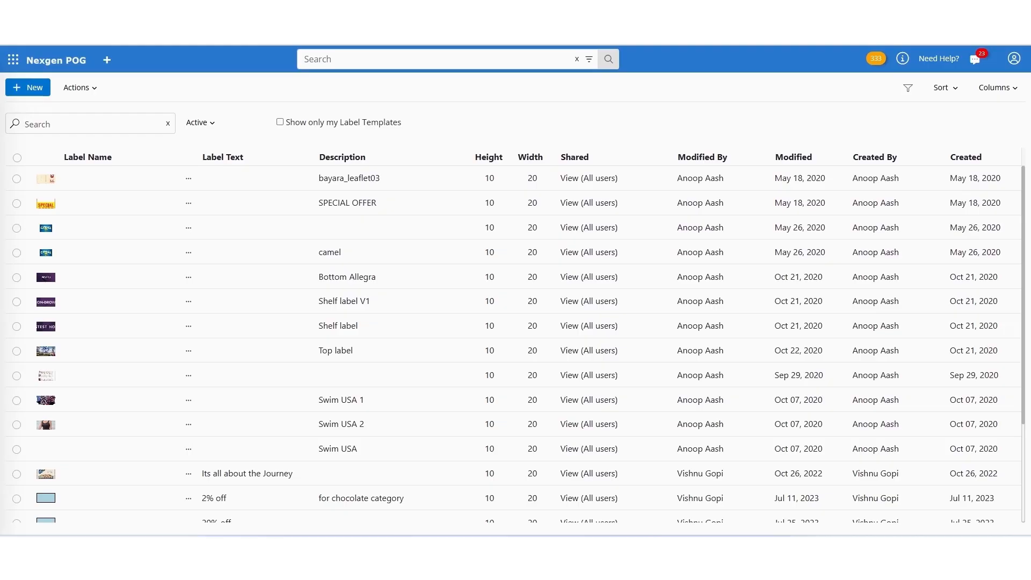
pyautogui.click(27, 88)
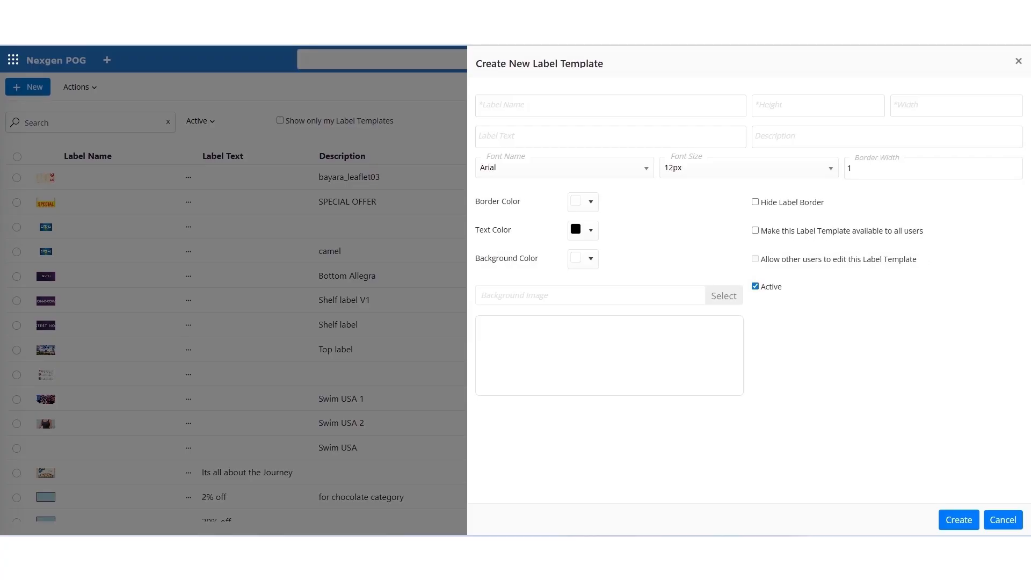
pyautogui.click(611, 106)
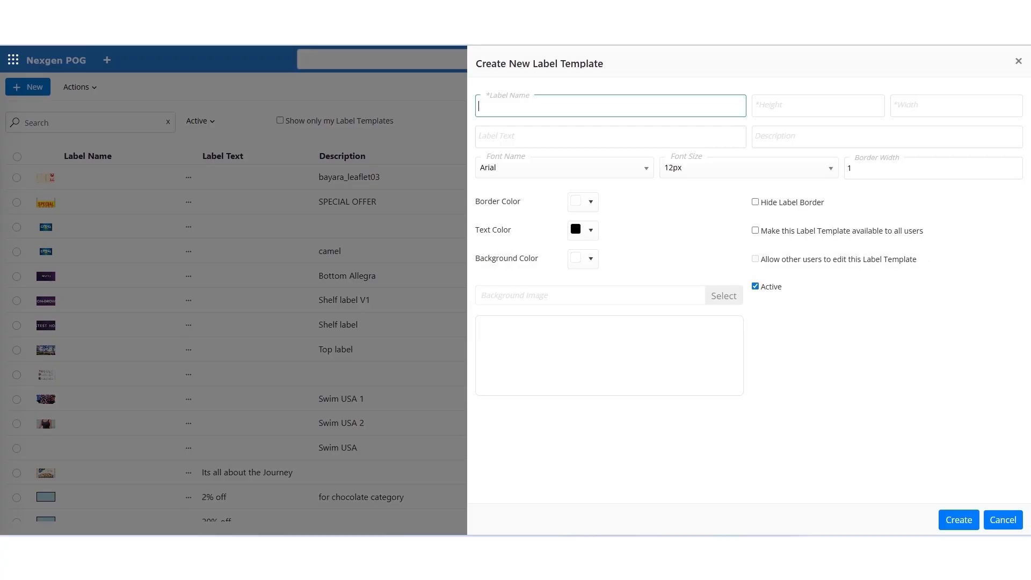
pyautogui.write('SPECIAL OFFER')
pyautogui.click(818, 106)
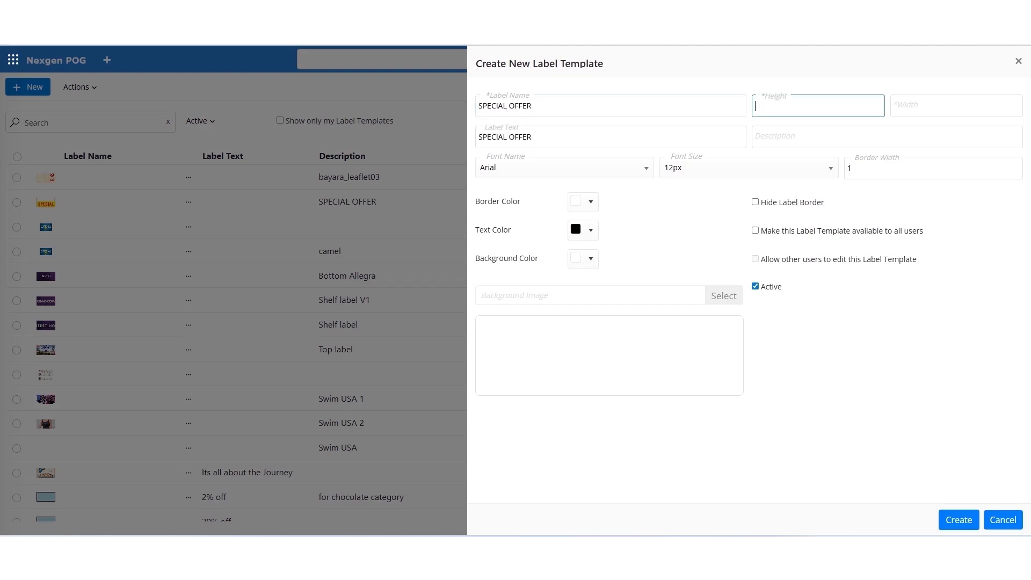
pyautogui.write('10')
pyautogui.press('Tab')
pyautogui.write('20')
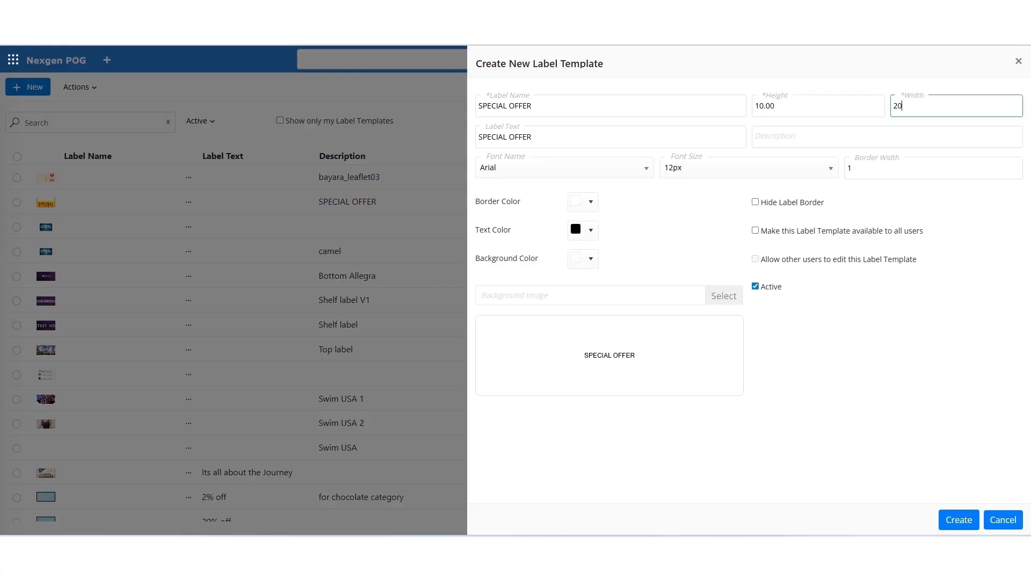
# Set the label's text color to blue and create the label template.
pyautogui.click(584, 230)
pyautogui.click(662, 312)
pyautogui.click(681, 379)
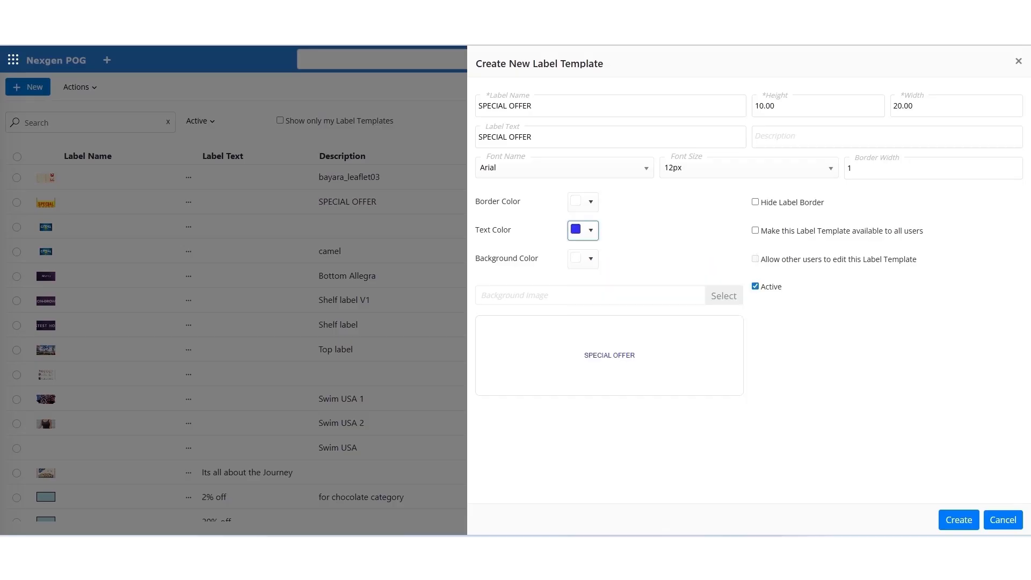
pyautogui.click(959, 520)
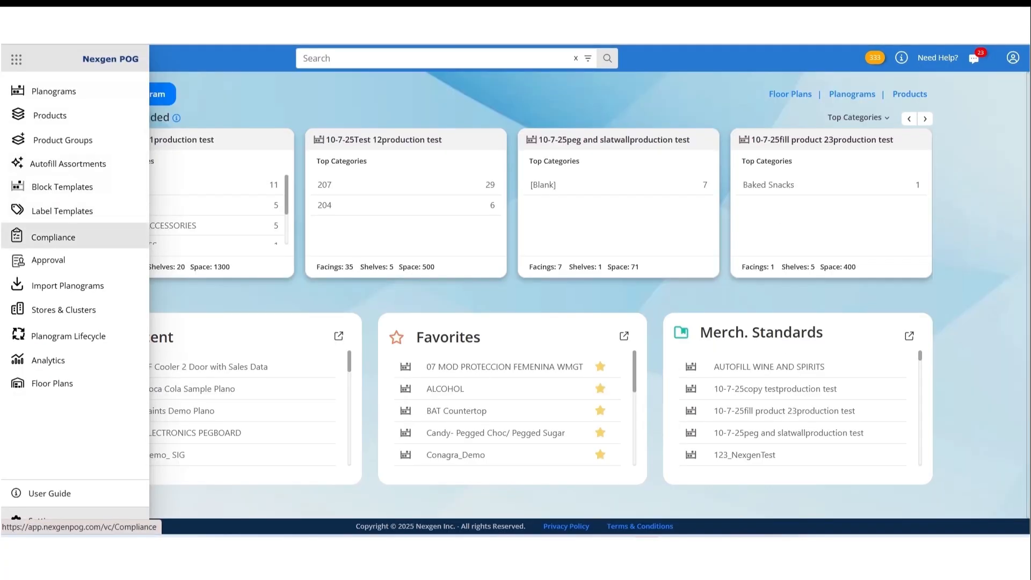
# Open the compliance tickets and start a new ticket for the planogram AB.
pyautogui.click(53, 237)
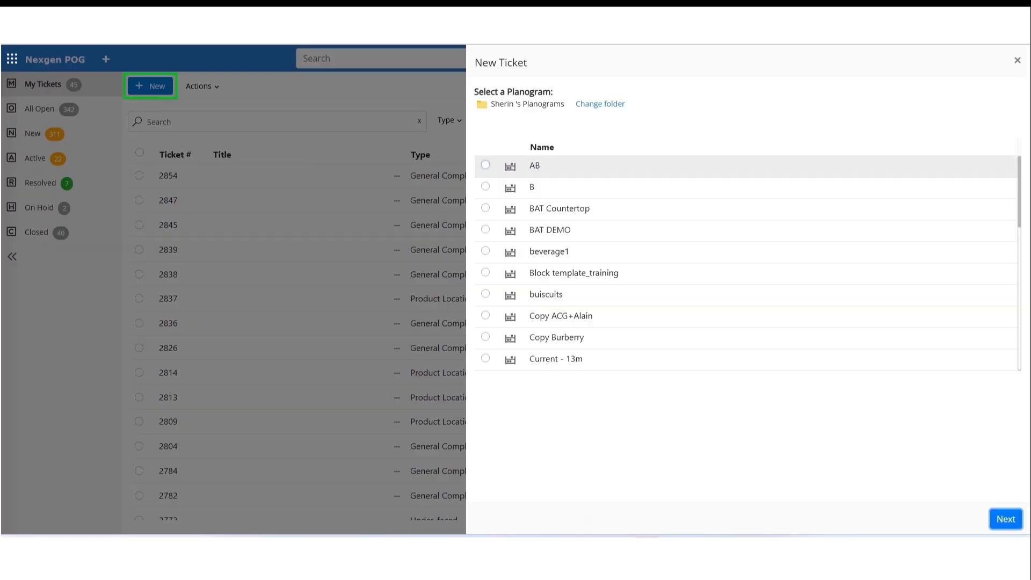
pyautogui.click(486, 165)
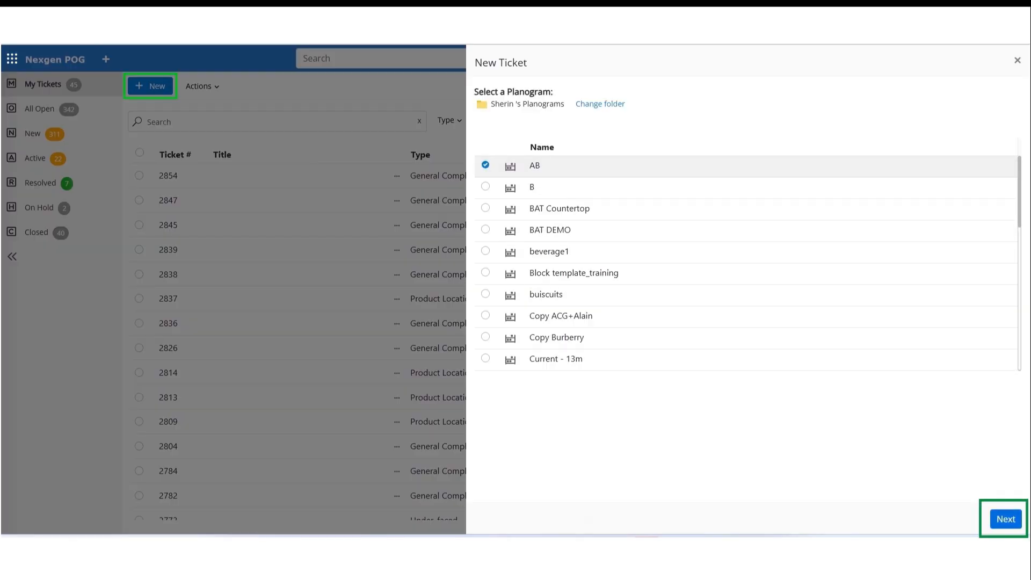
pyautogui.click(1006, 519)
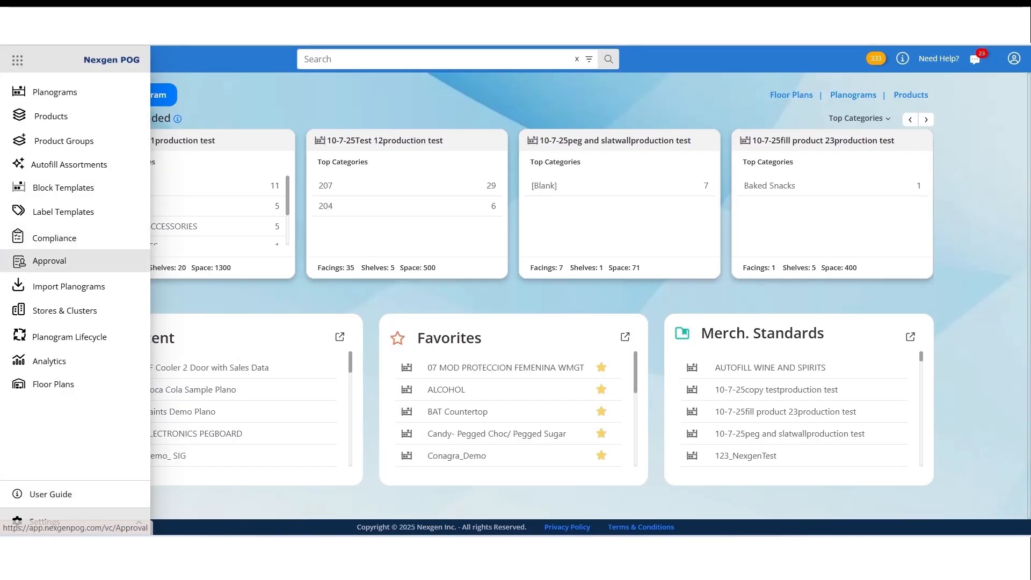
# Send the BAT planogram folder for approval with the default message, and open the completed request among the sent approvals.
pyautogui.click(49, 261)
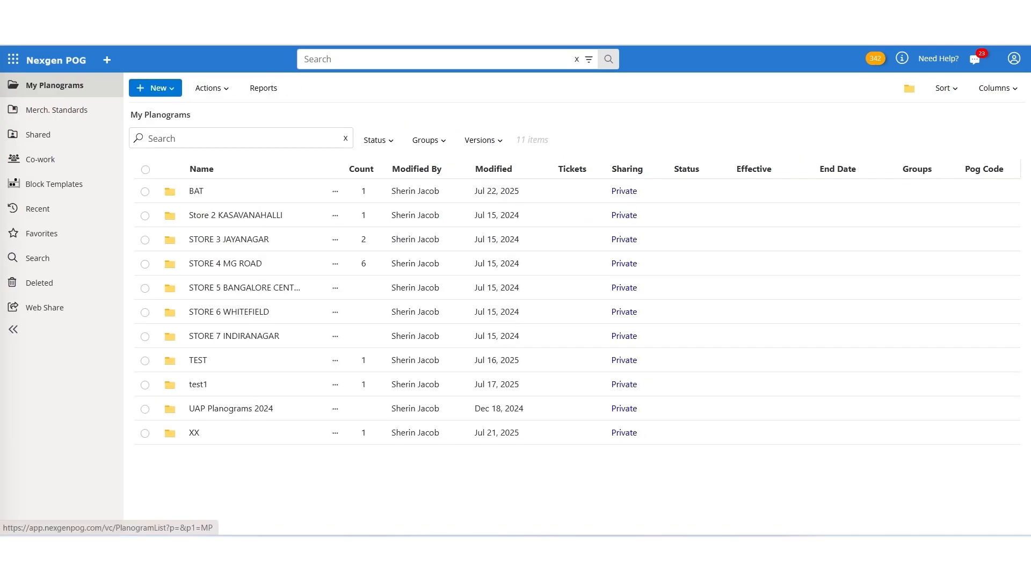
pyautogui.click(145, 192)
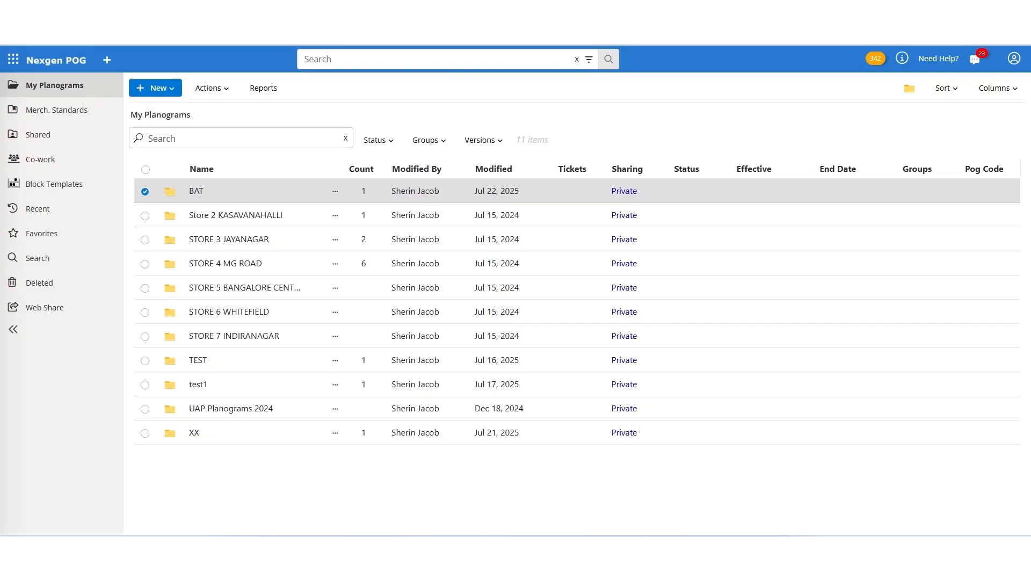
pyautogui.click(336, 192)
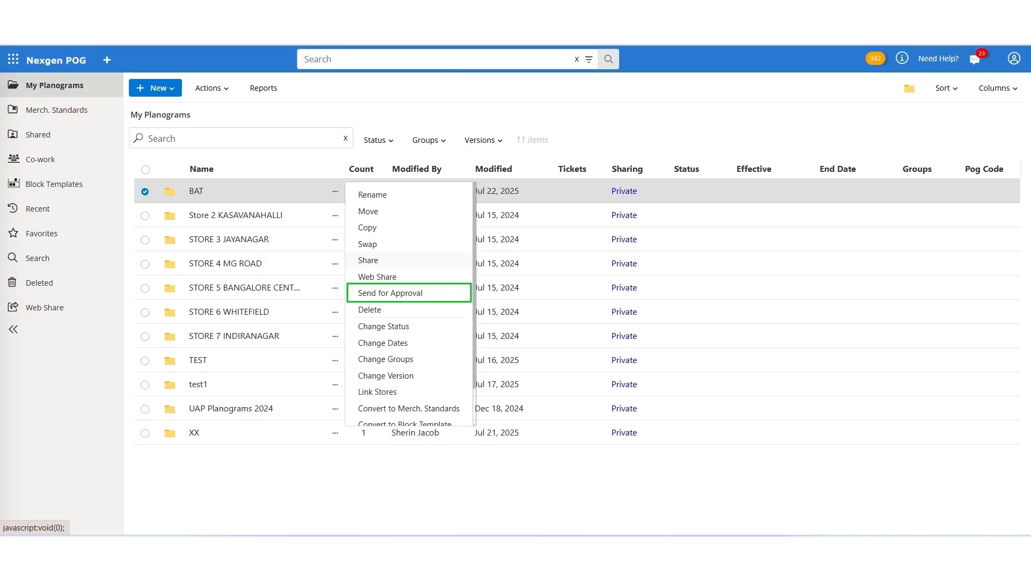
pyautogui.click(391, 293)
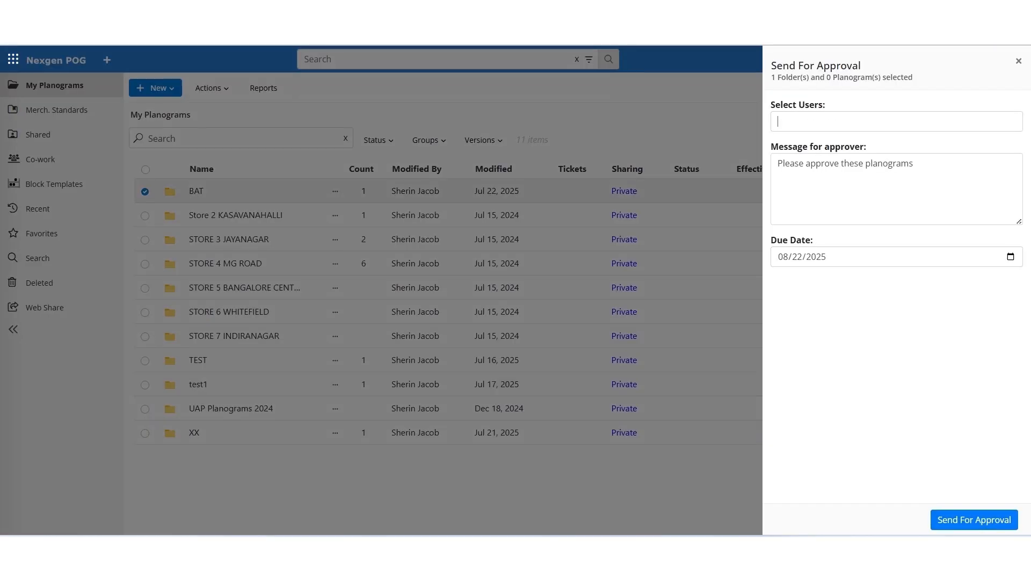
pyautogui.click(897, 121)
pyautogui.click(896, 333)
pyautogui.click(897, 189)
pyautogui.click(783, 257)
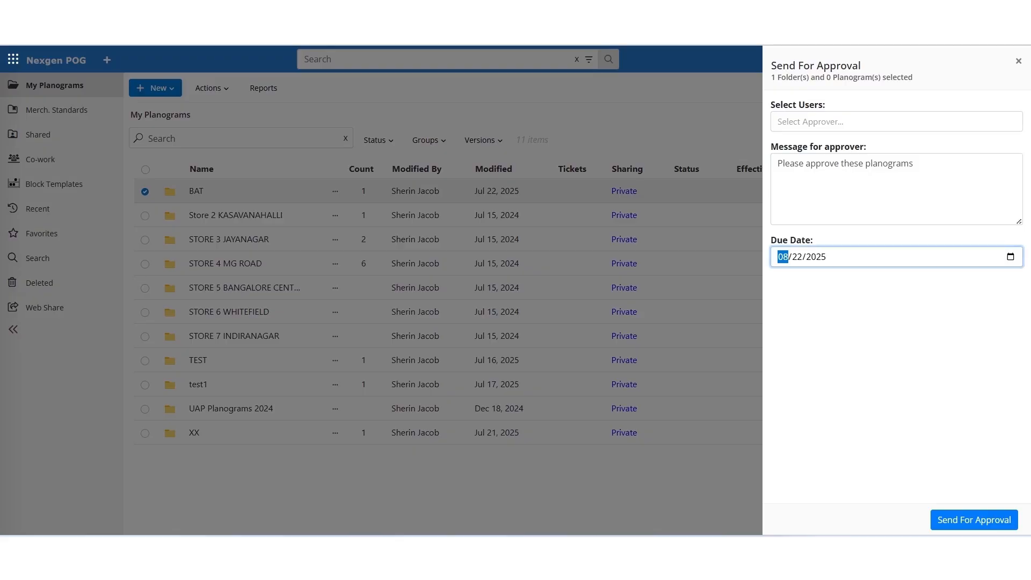
pyautogui.click(974, 520)
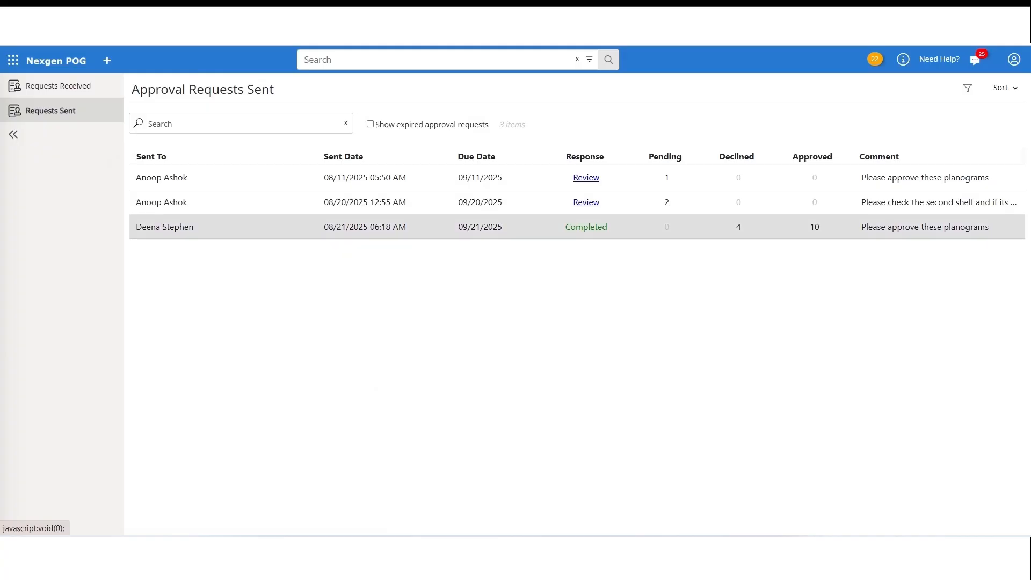
pyautogui.click(586, 227)
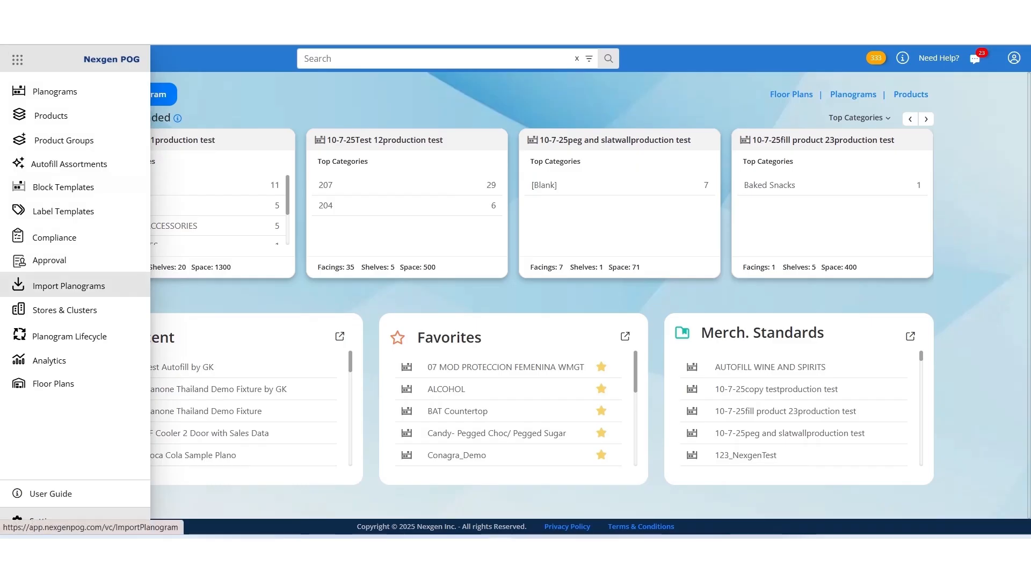
# Open the planogram import page and view the import types available for PSA files.
pyautogui.click(69, 286)
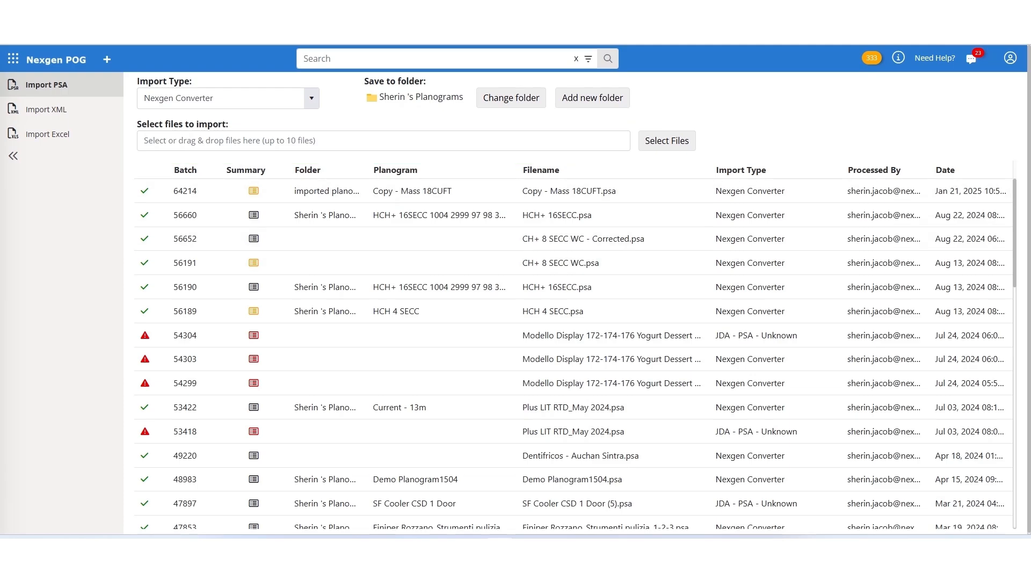
pyautogui.click(312, 98)
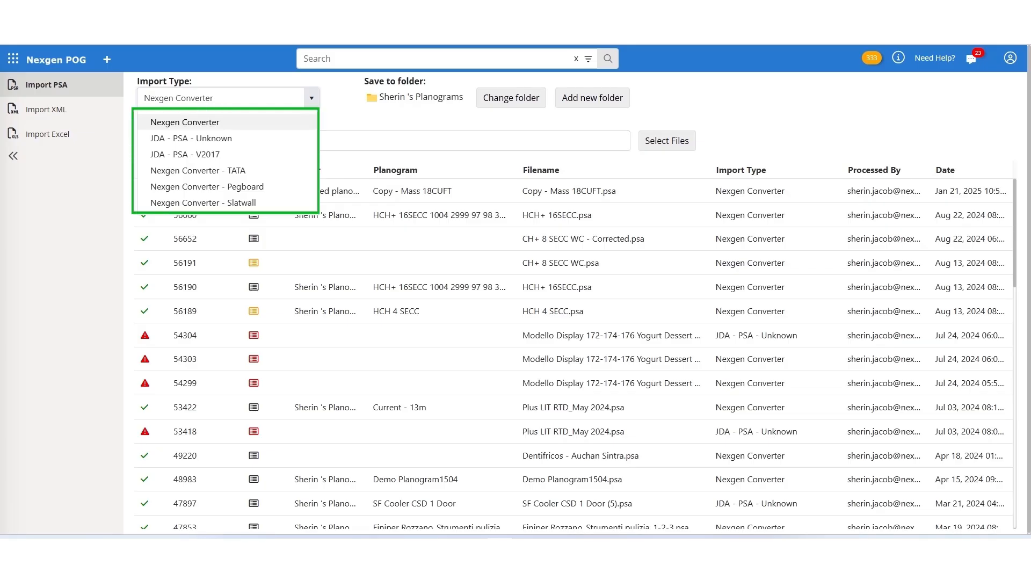
pyautogui.click(312, 99)
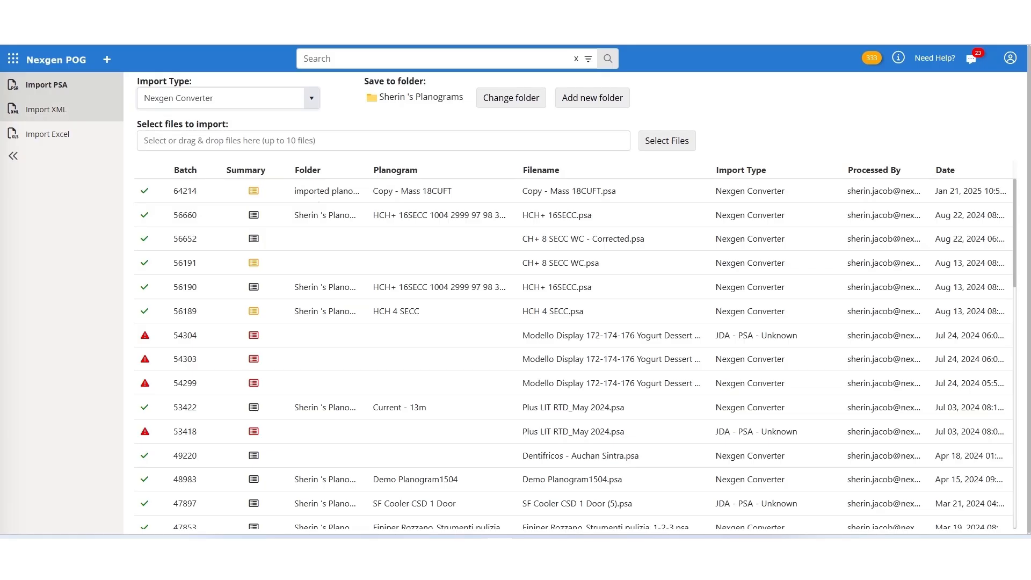
# View the XML and Excel planogram import pages and download the Excel import template.
pyautogui.click(47, 109)
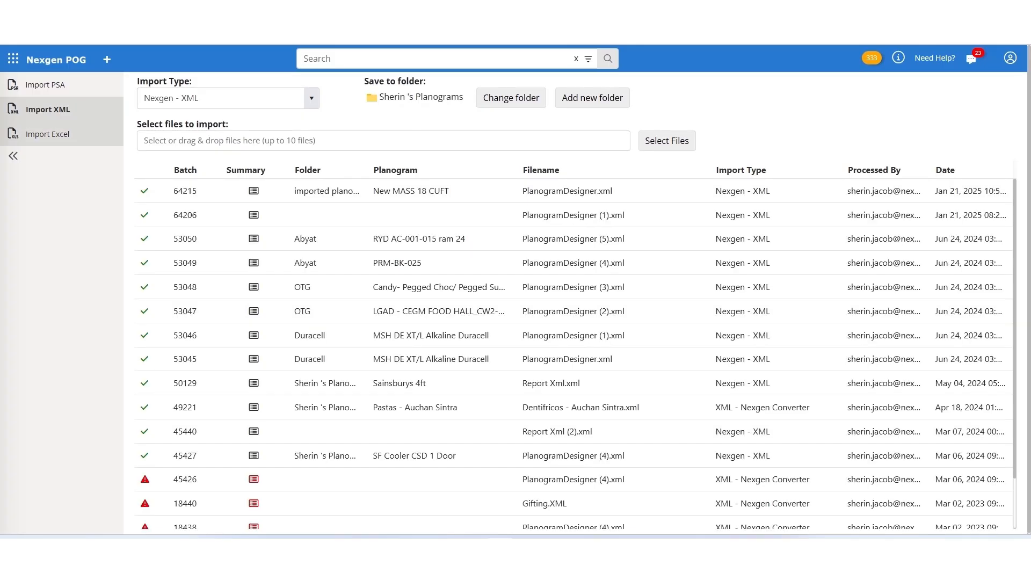
pyautogui.click(47, 134)
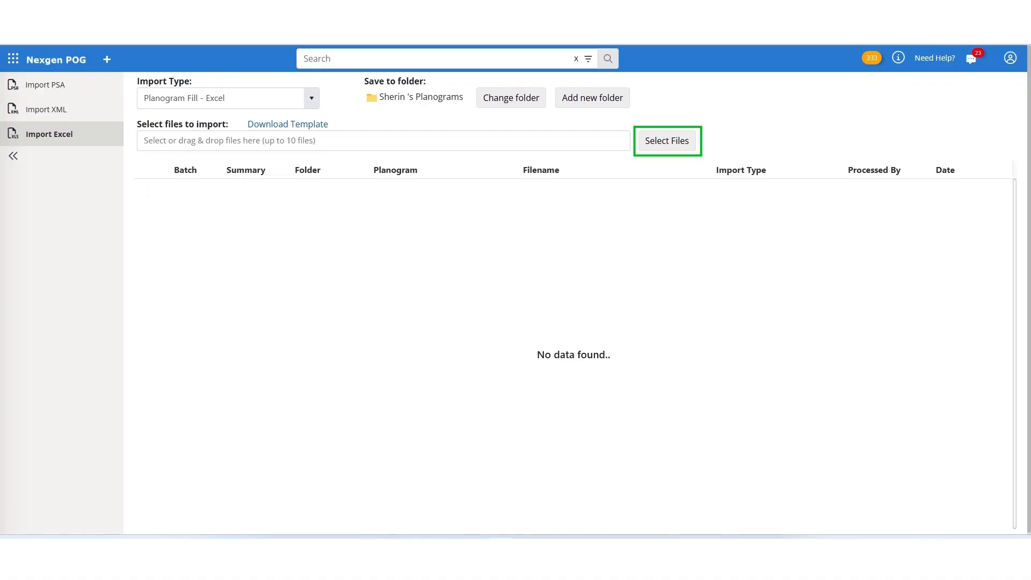
pyautogui.click(288, 124)
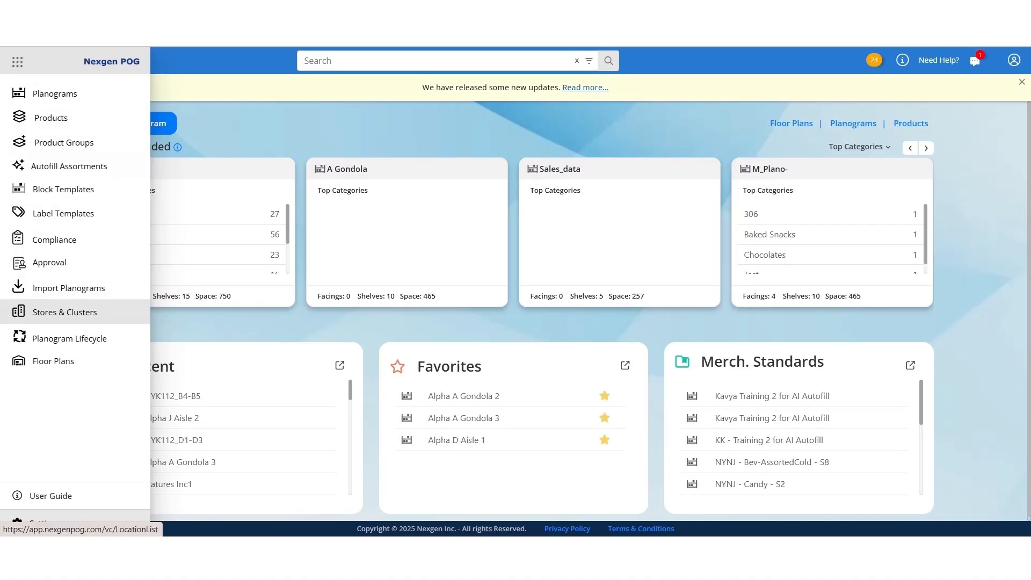
# Open the stores and clusters lists, view the new cluster form, and close it without saving.
pyautogui.click(54, 371)
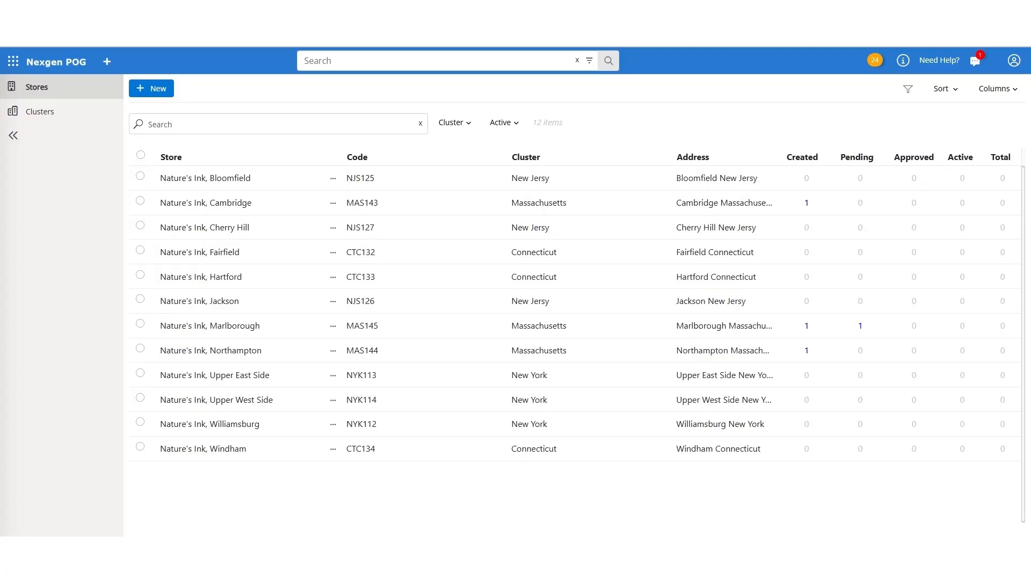
pyautogui.click(151, 89)
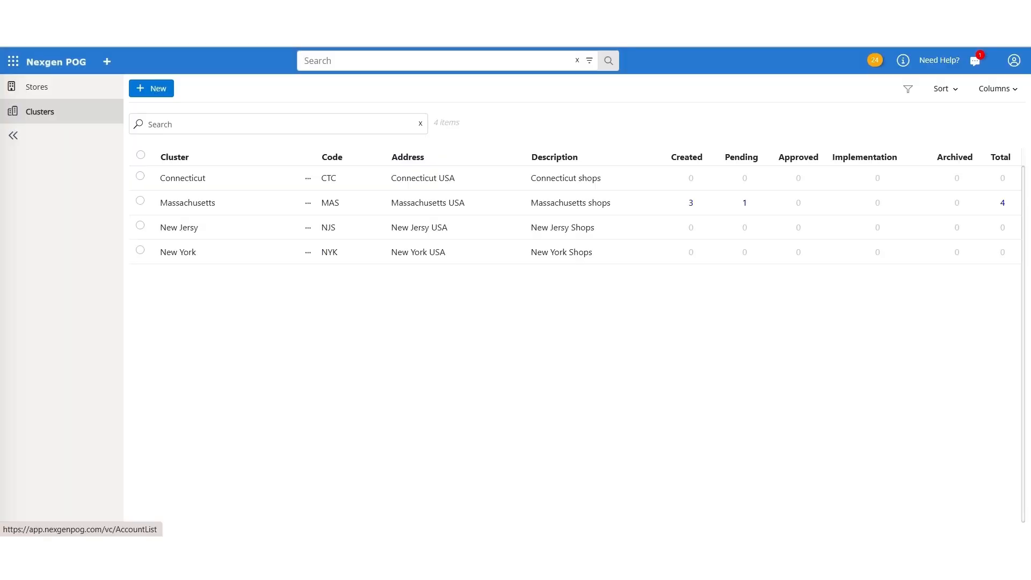
pyautogui.click(152, 88)
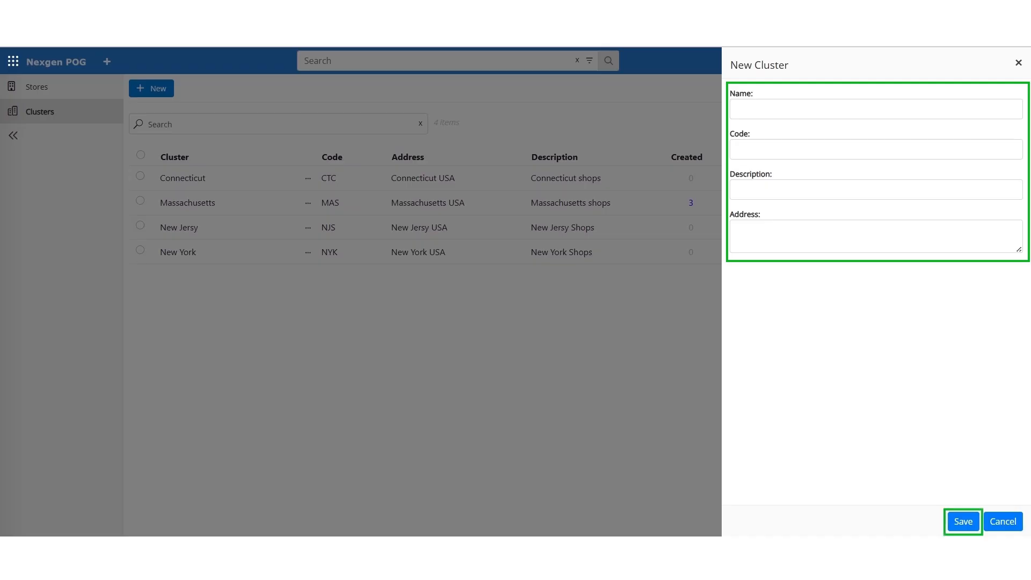
pyautogui.click(1019, 63)
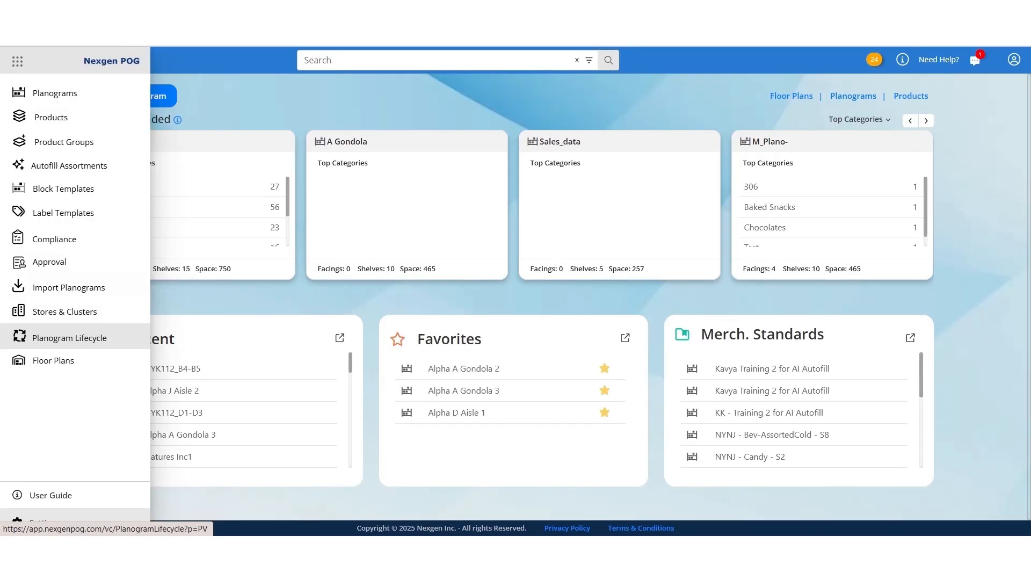
# Open the planogram lifecycle and view its planogram versions, groups and names.
pyautogui.click(69, 337)
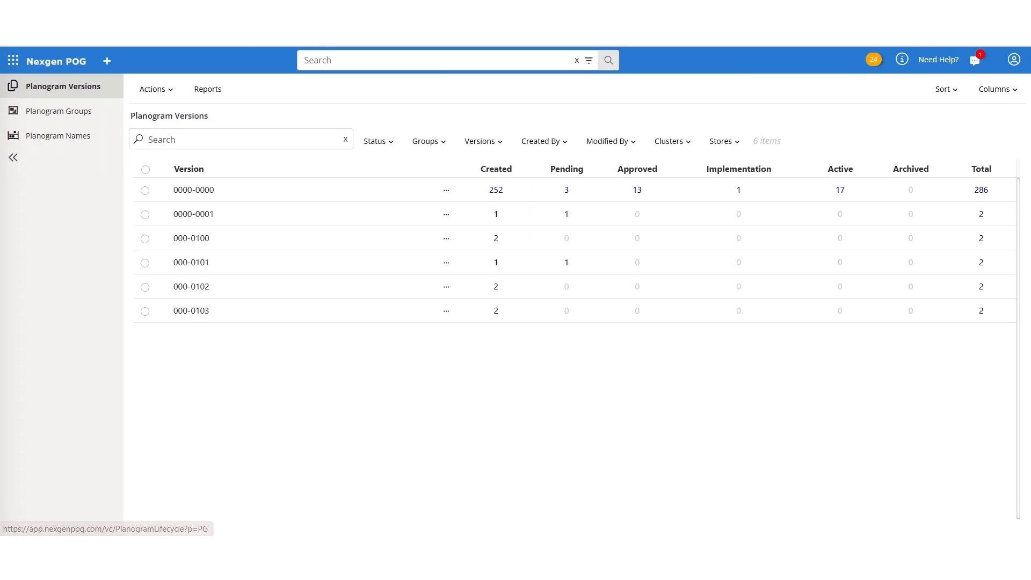
pyautogui.click(58, 111)
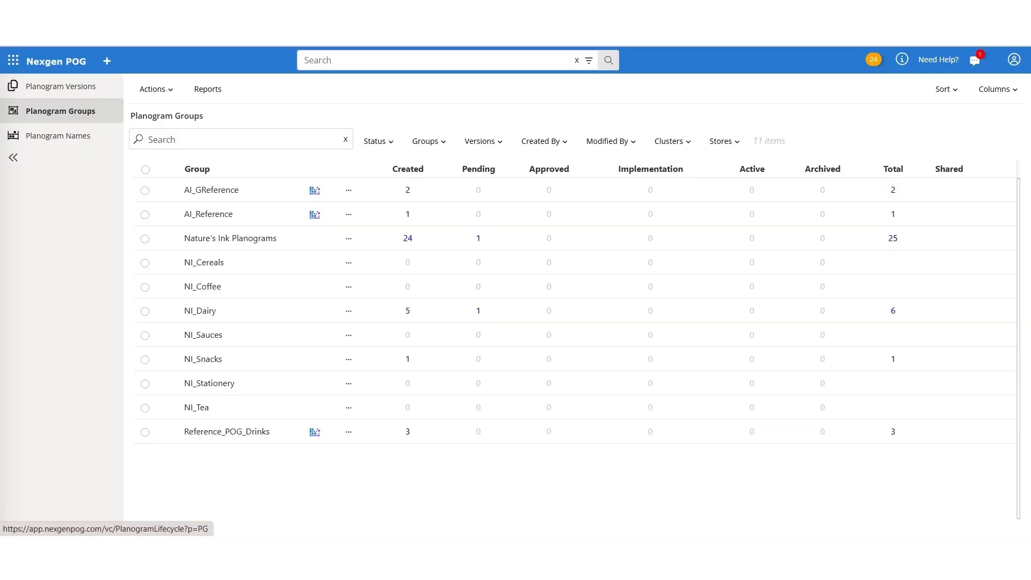
pyautogui.click(59, 136)
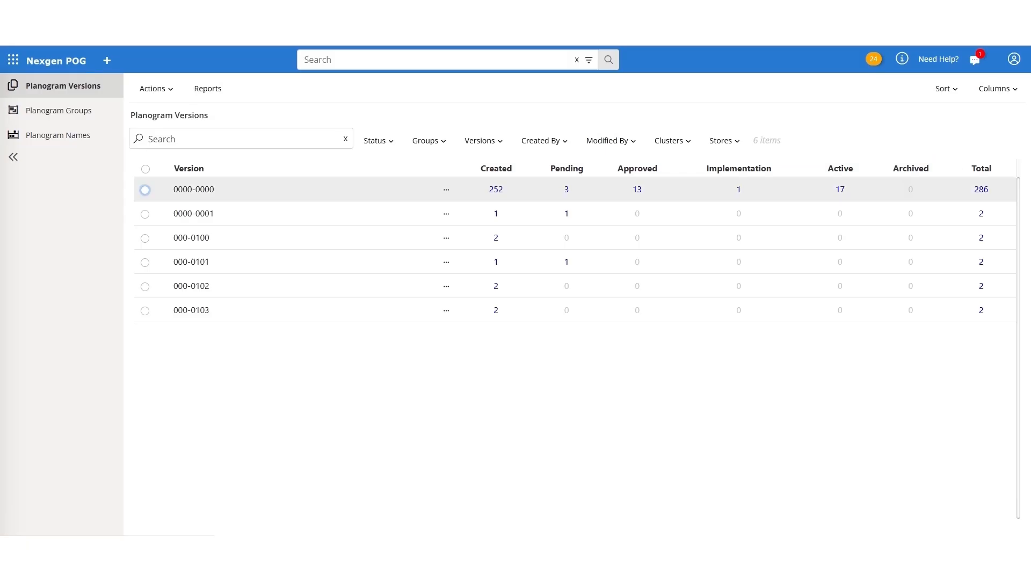
# Select planogram versions 0000-0000 and 0000-0001 and view the actions available for them.
pyautogui.click(145, 190)
pyautogui.click(145, 214)
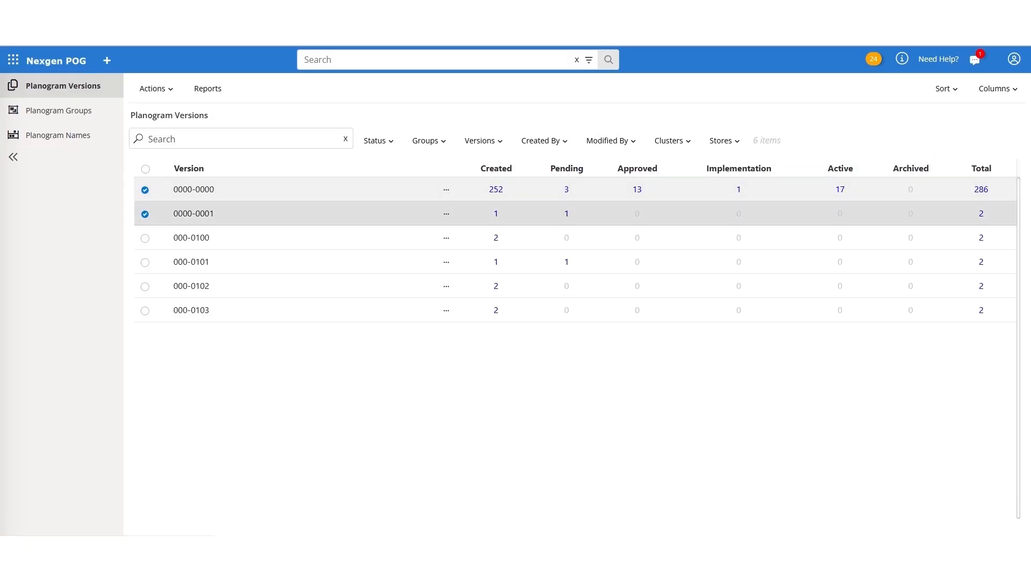
pyautogui.click(155, 89)
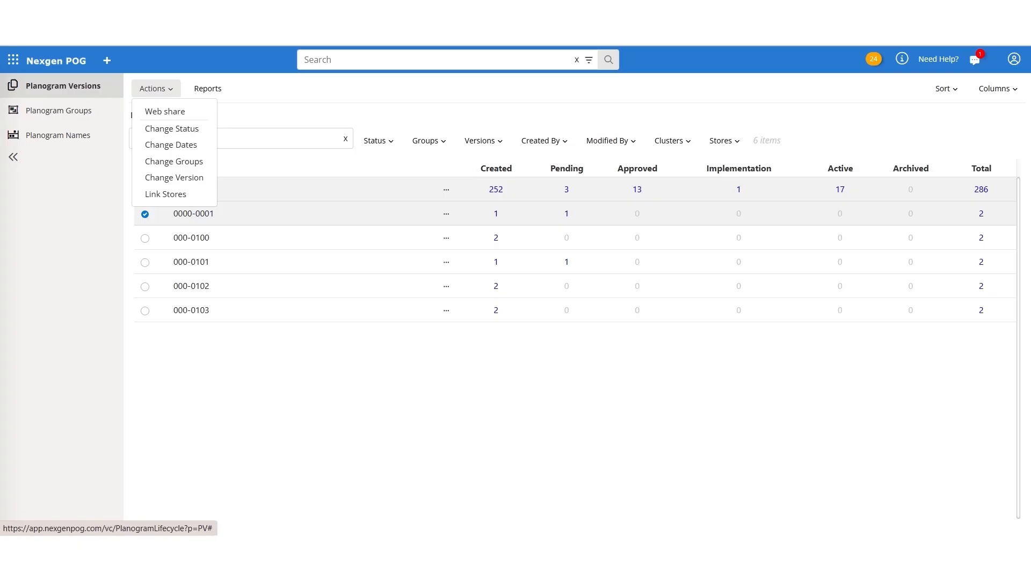
# Browse the reports available for the selected planogram versions, covering analytics, product reports and exports, and close the list.
pyautogui.click(208, 89)
pyautogui.scroll(-6, 765, 309)
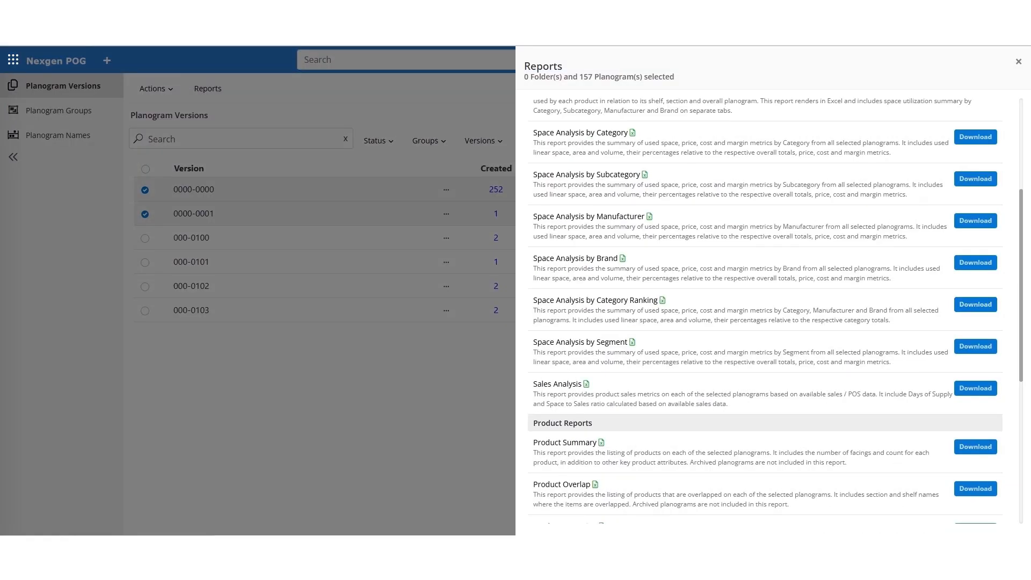
pyautogui.scroll(-3, 765, 309)
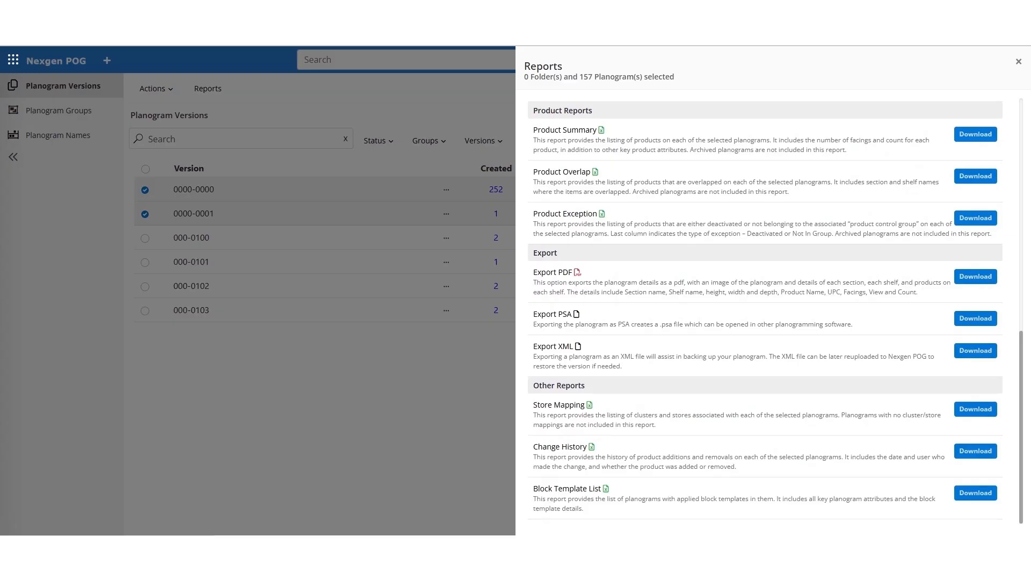
pyautogui.scroll(9, 765, 309)
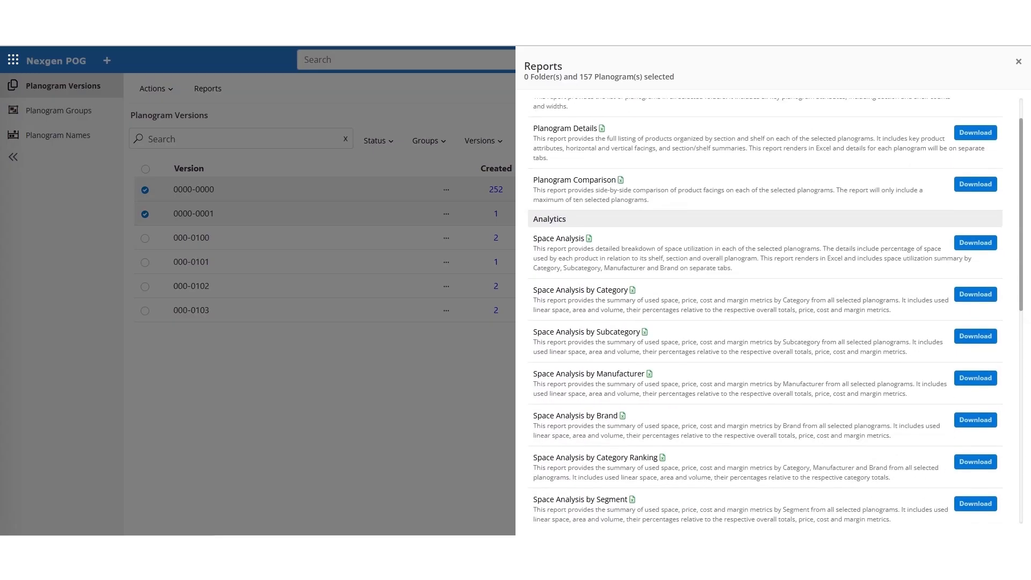
pyautogui.click(1020, 62)
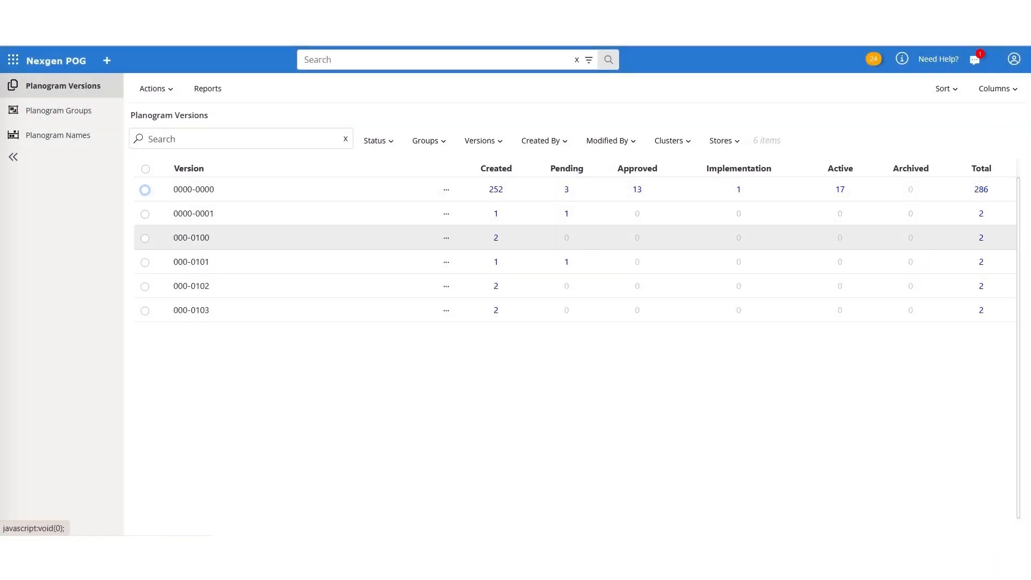
# Select planogram version 000-0100 and open its planograms with Created status.
pyautogui.click(145, 239)
pyautogui.click(496, 238)
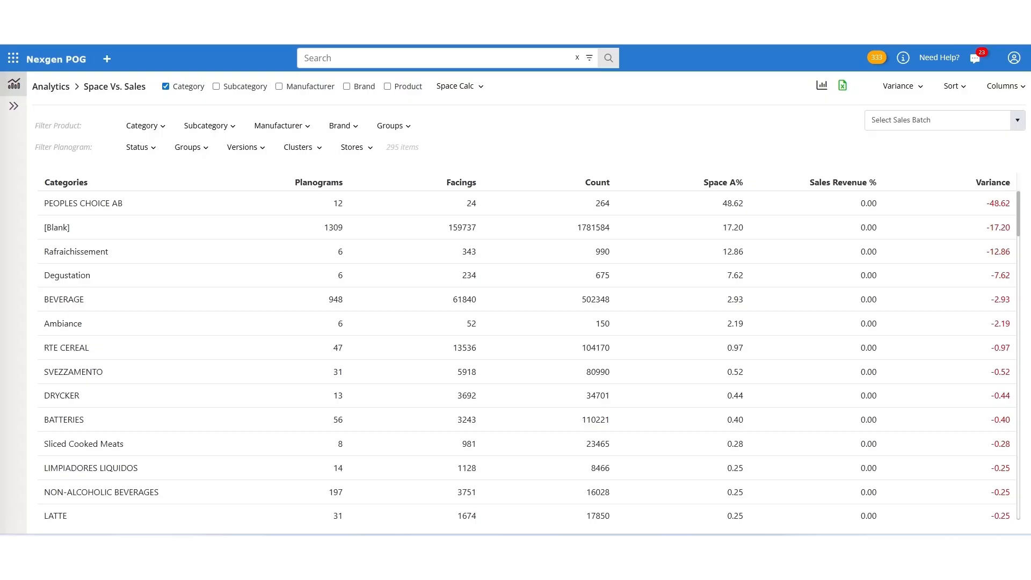
# View the Space Vs. Sales analytics by subcategory, manufacturer, brand and product.
pyautogui.click(216, 87)
pyautogui.click(279, 87)
pyautogui.click(347, 86)
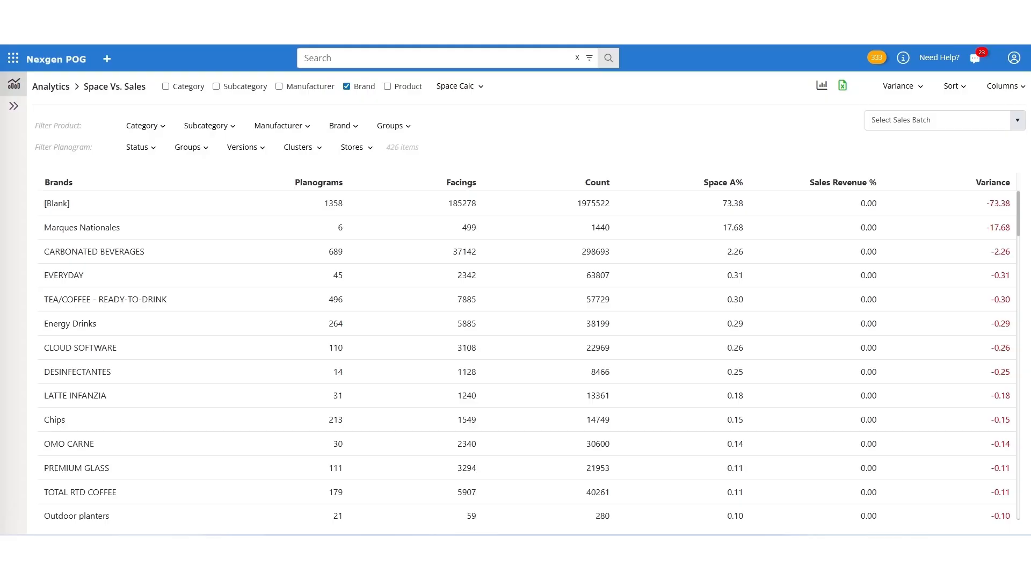
pyautogui.click(388, 87)
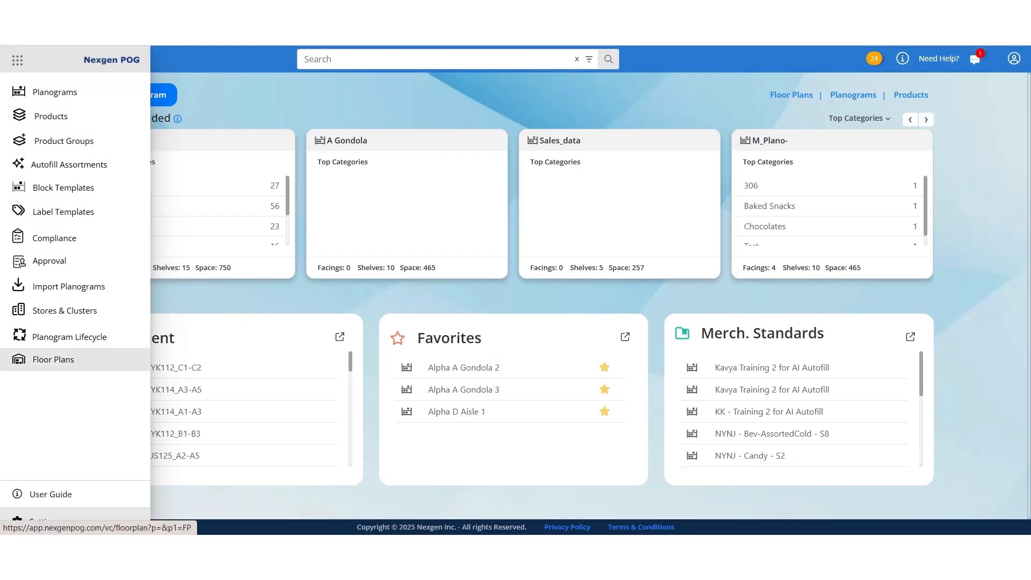
# Start a new floor plan in the Nature's Ink folder with custom dimensions of 200 width, 200 depth and one floor section.
pyautogui.click(53, 360)
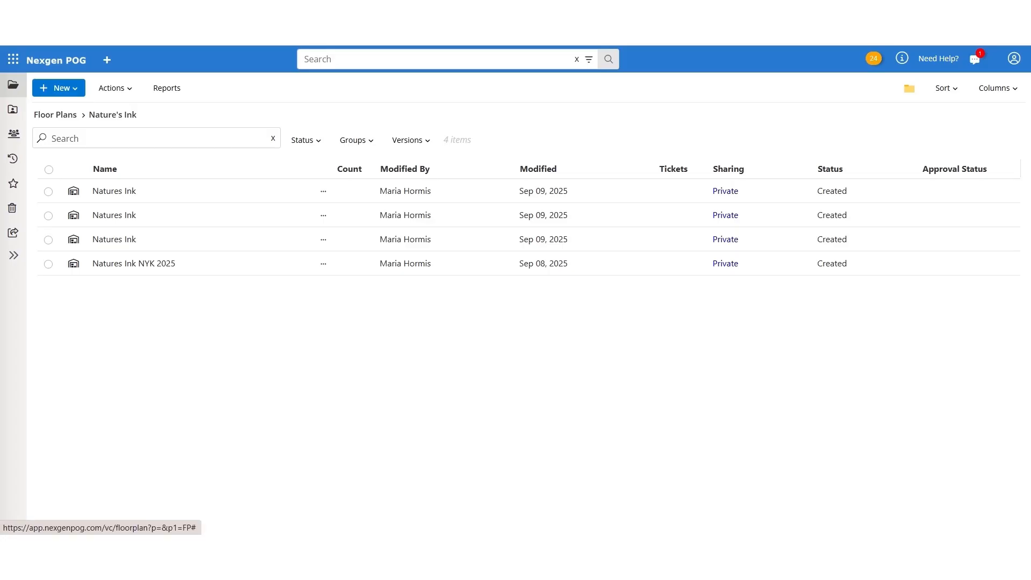
pyautogui.click(59, 87)
pyautogui.click(74, 127)
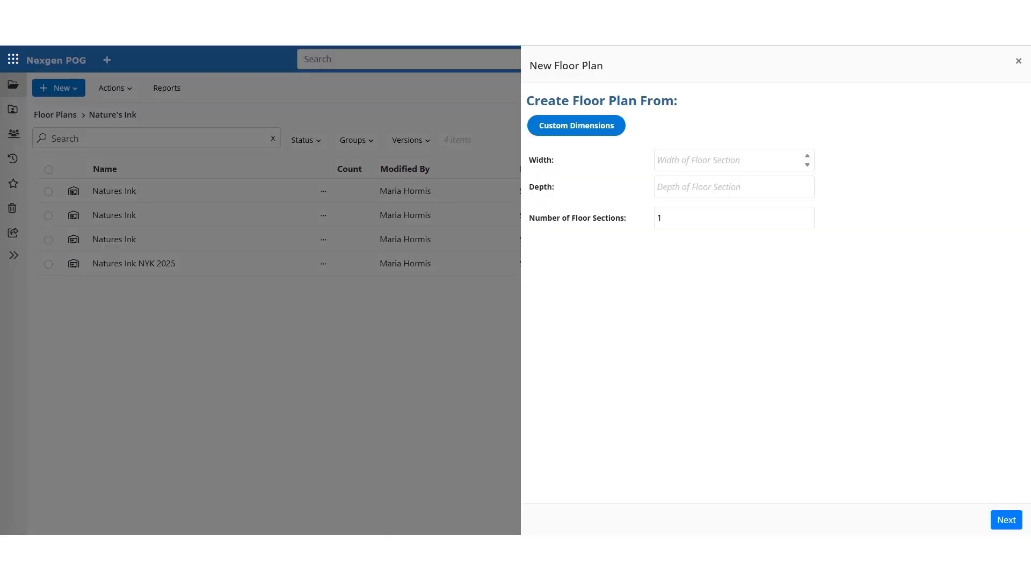
pyautogui.write('200')
pyautogui.press('Tab')
pyautogui.write('200')
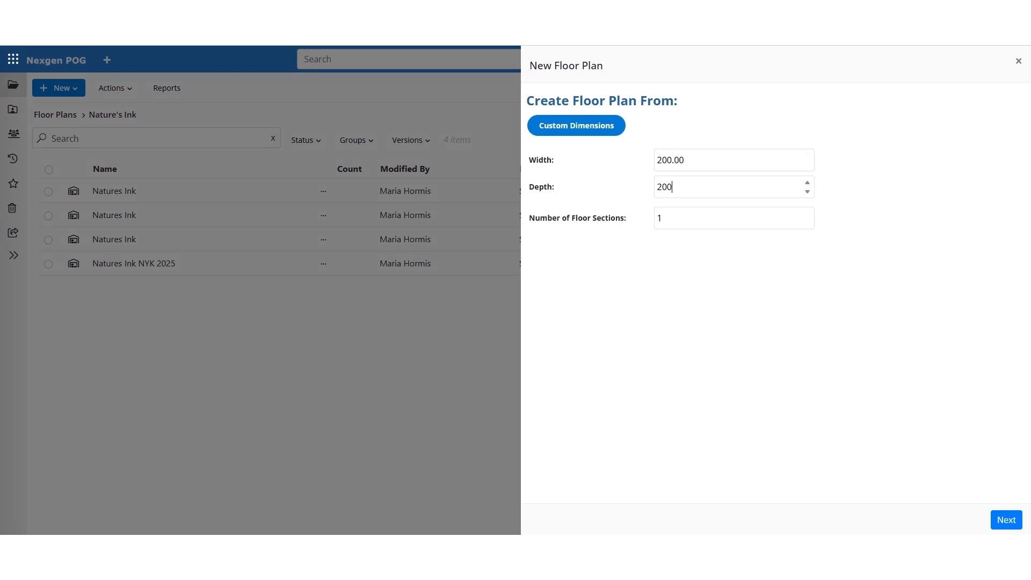
pyautogui.press('Tab')
pyautogui.press('Tab')
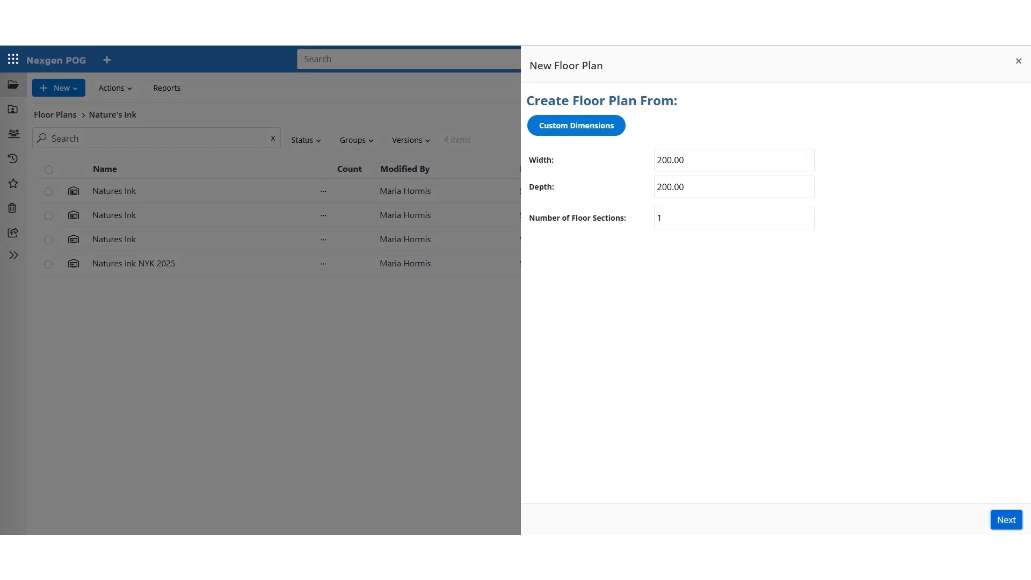
pyautogui.press('Return')
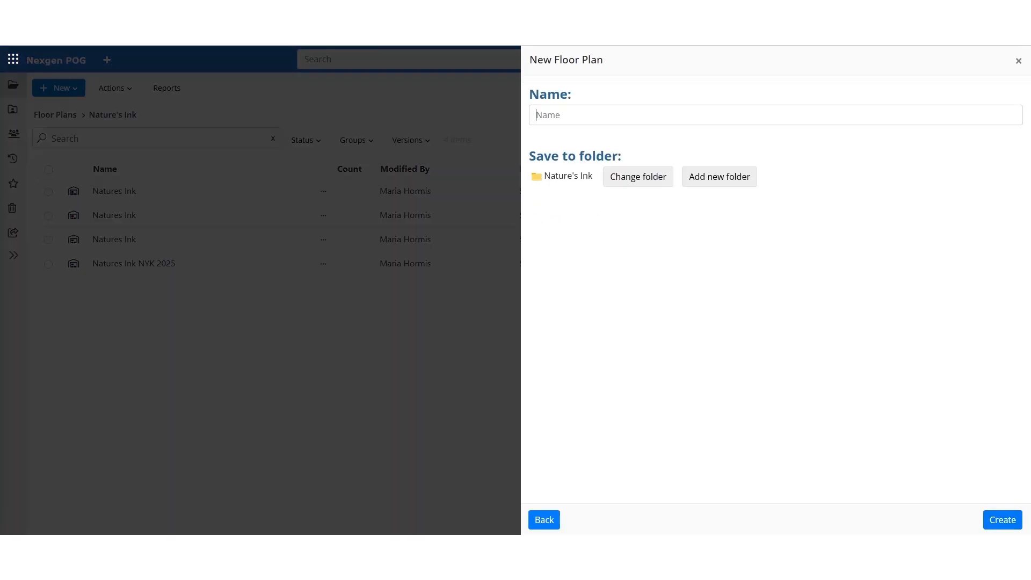
# Name the floor plan Natures Ink, keep Nature's Ink as its save folder, and create it.
pyautogui.click(639, 115)
pyautogui.click(626, 145)
pyautogui.click(638, 177)
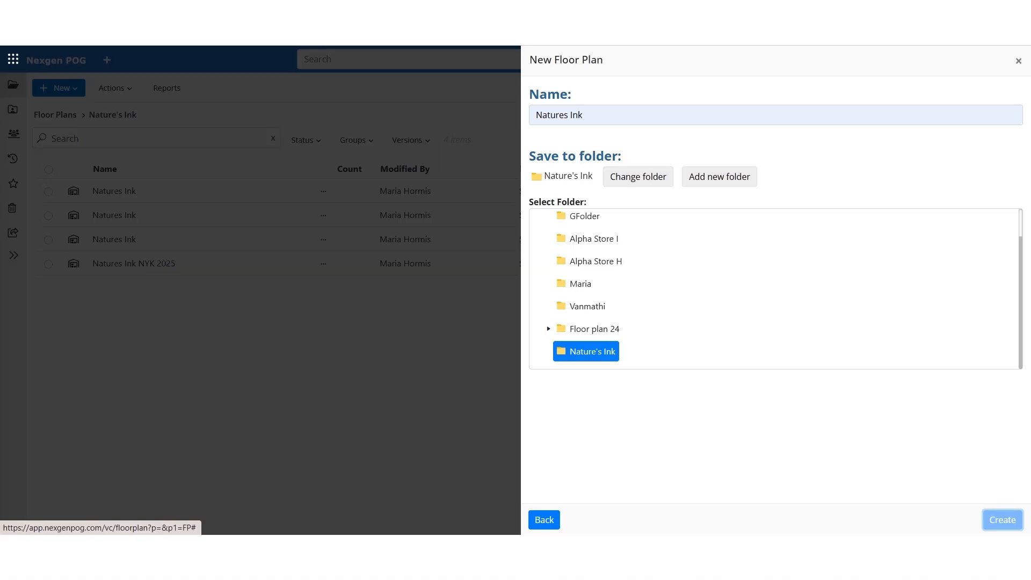
pyautogui.press('Return')
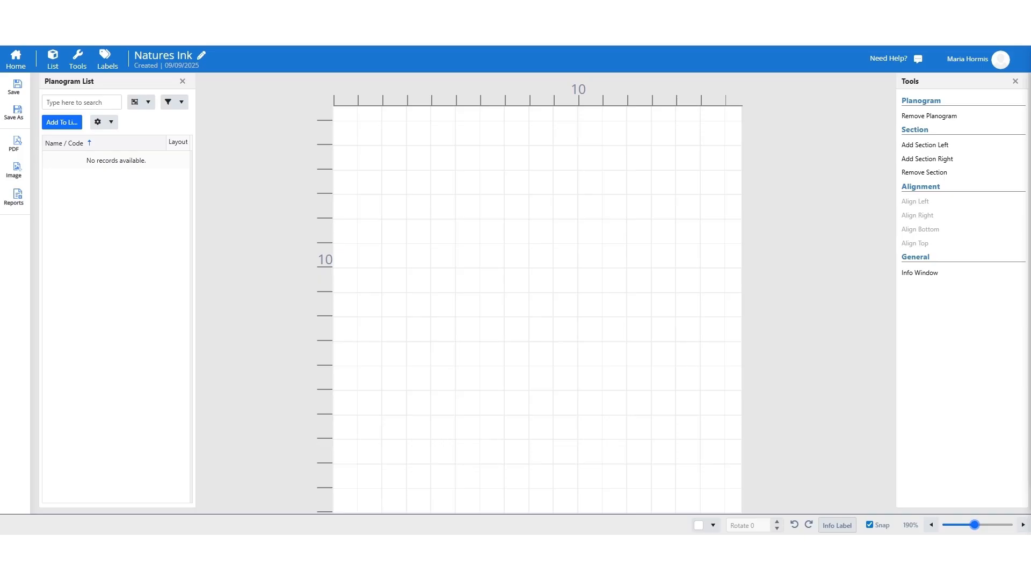
# Add all planograms from the Nature's Ink 2025 folder to the floor plan's planogram list.
pyautogui.click(62, 123)
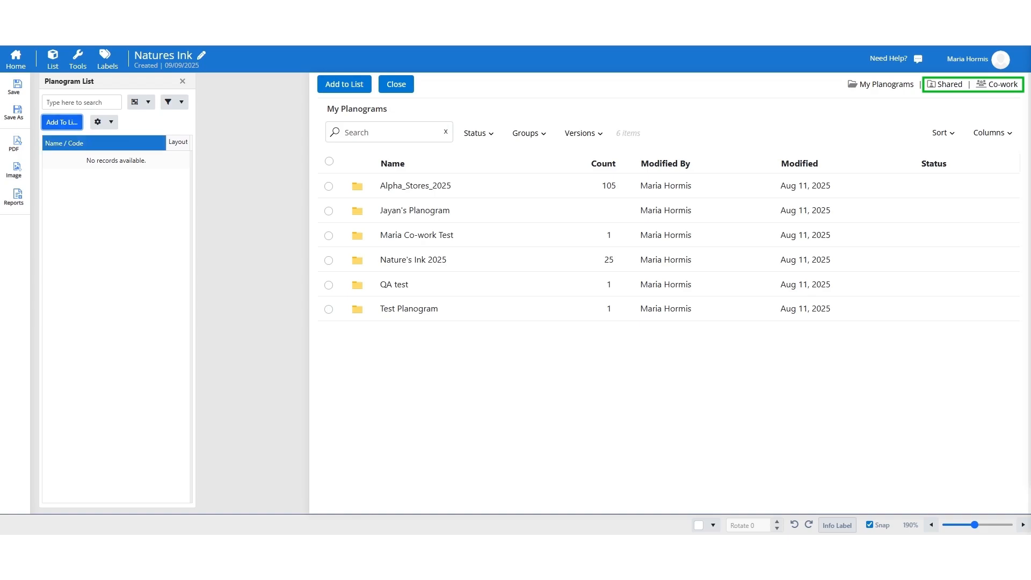
pyautogui.click(413, 259)
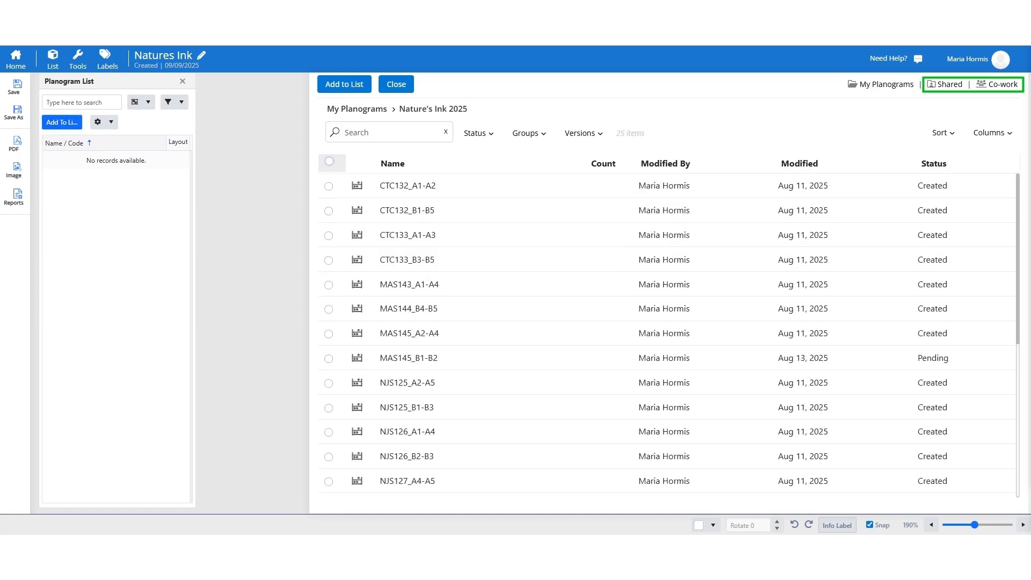
pyautogui.click(329, 161)
pyautogui.scroll(-6, 666, 336)
pyautogui.click(345, 84)
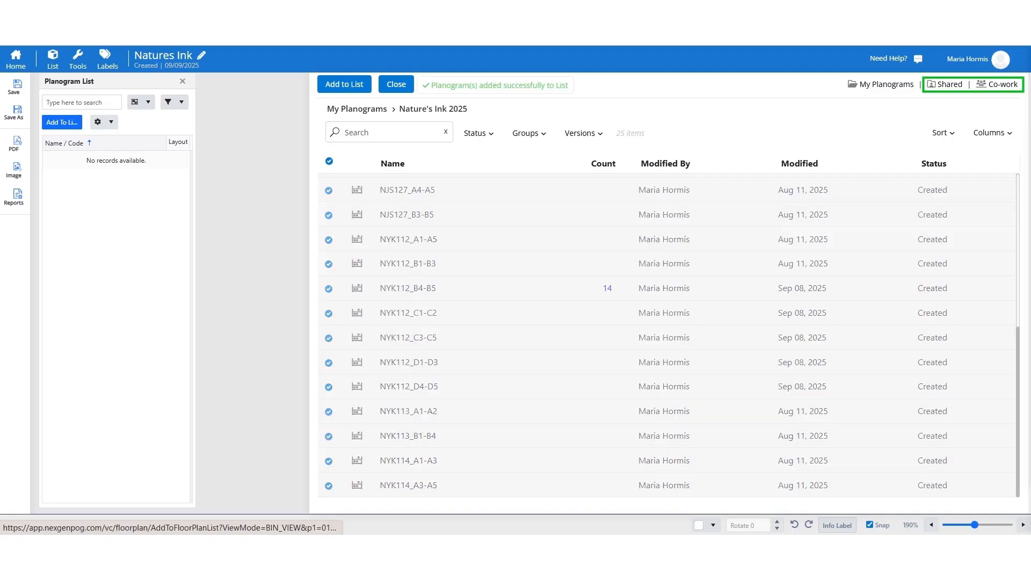
pyautogui.click(396, 84)
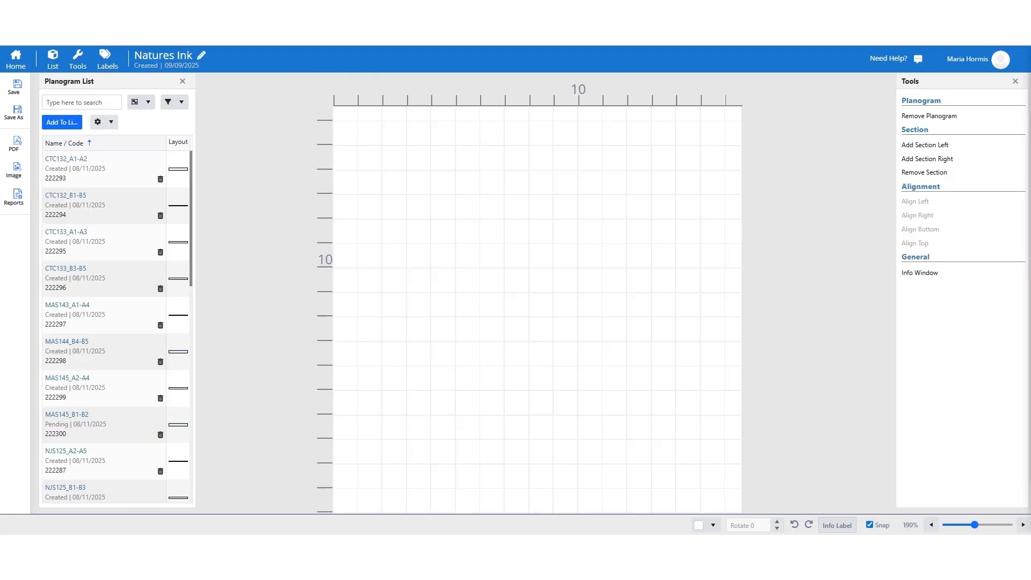
# Place planogram CTC132_A1-A2 near the upper edge of the floor plan and view its placement options.
pyautogui.moveTo(178, 169); pyautogui.dragTo(531, 127)
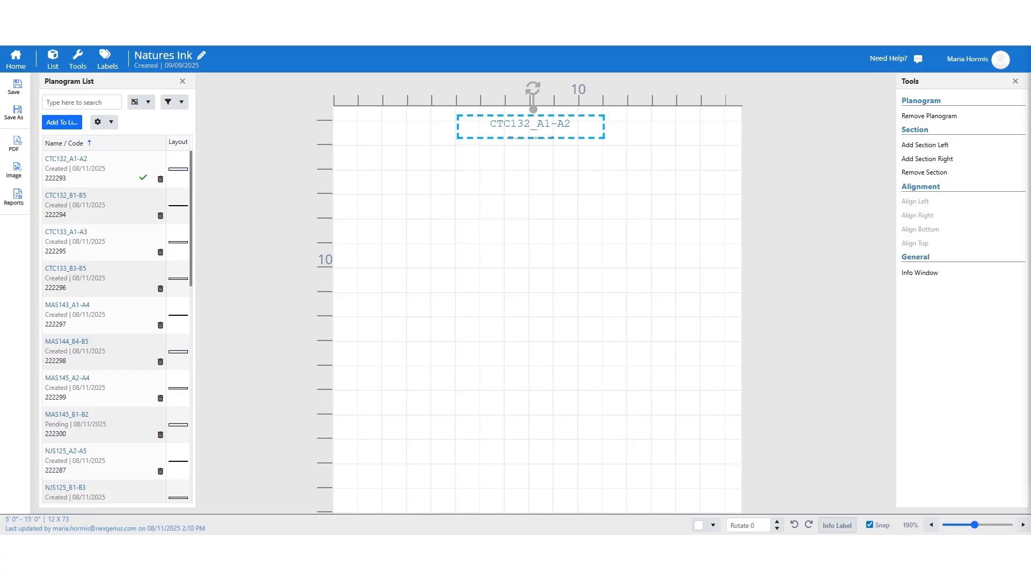
pyautogui.click(531, 215)
pyautogui.click(530, 127)
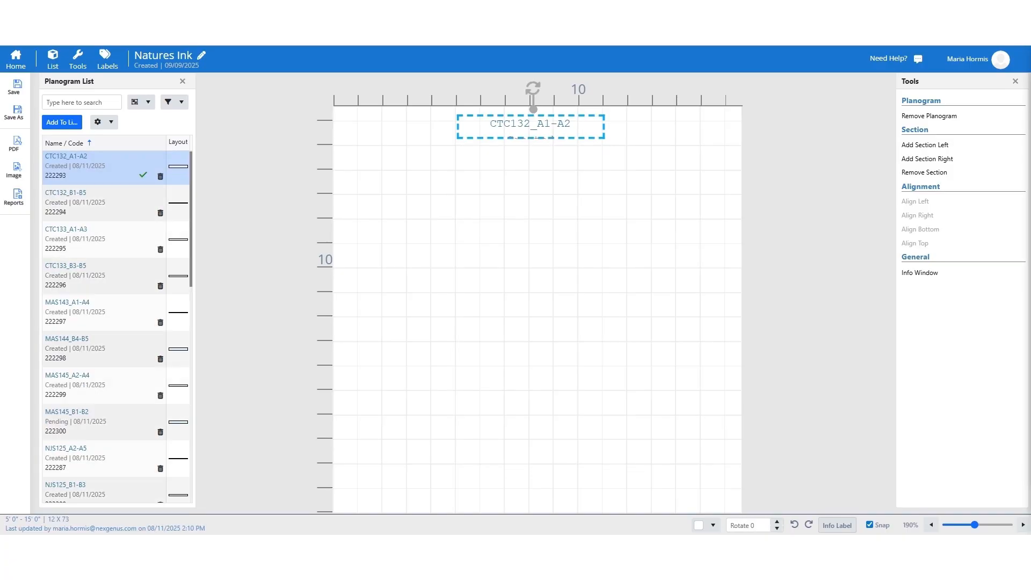
pyautogui.rightClick(487, 136)
pyautogui.moveTo(512, 176)
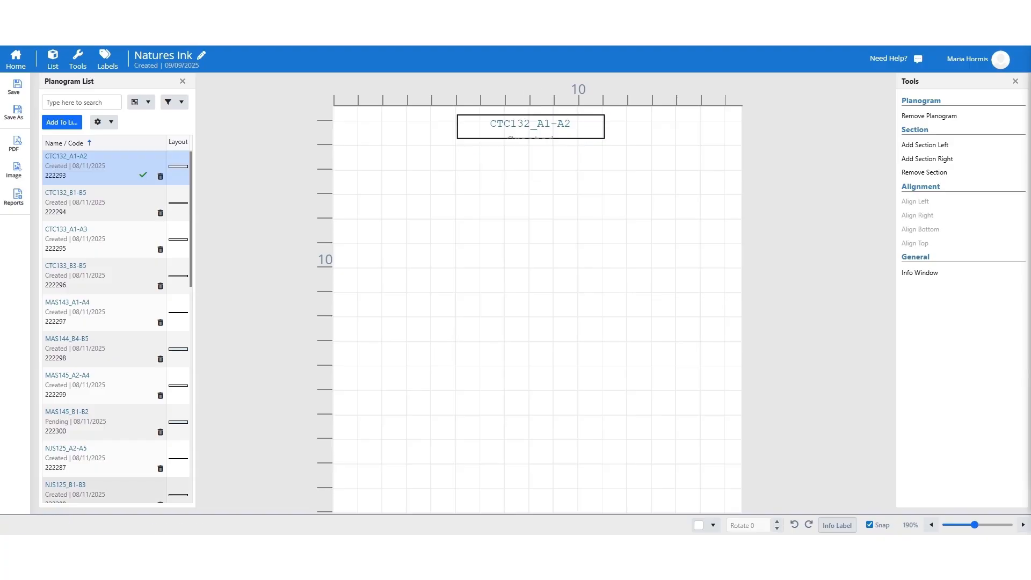
# Place planogram NJS125_B1-B3 directly below CTC132_A1-A2 on the floor plan and break it out into its separate sections.
pyautogui.moveTo(97, 487); pyautogui.dragTo(473, 293)
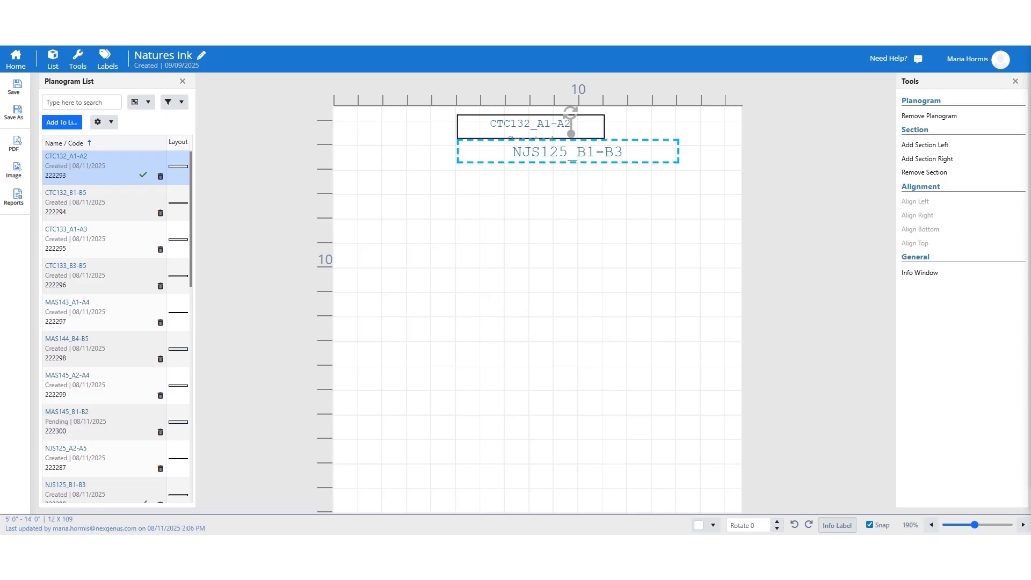
pyautogui.rightClick(486, 163)
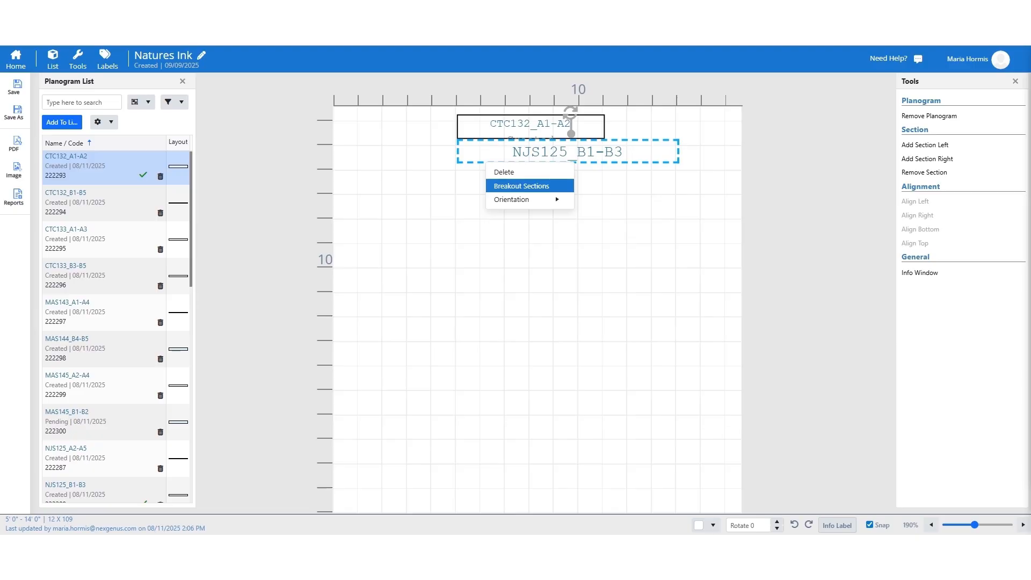
pyautogui.click(521, 186)
# Move Section_1 near the floor plan's left edge and place Section_2 just below it.
pyautogui.click(568, 151)
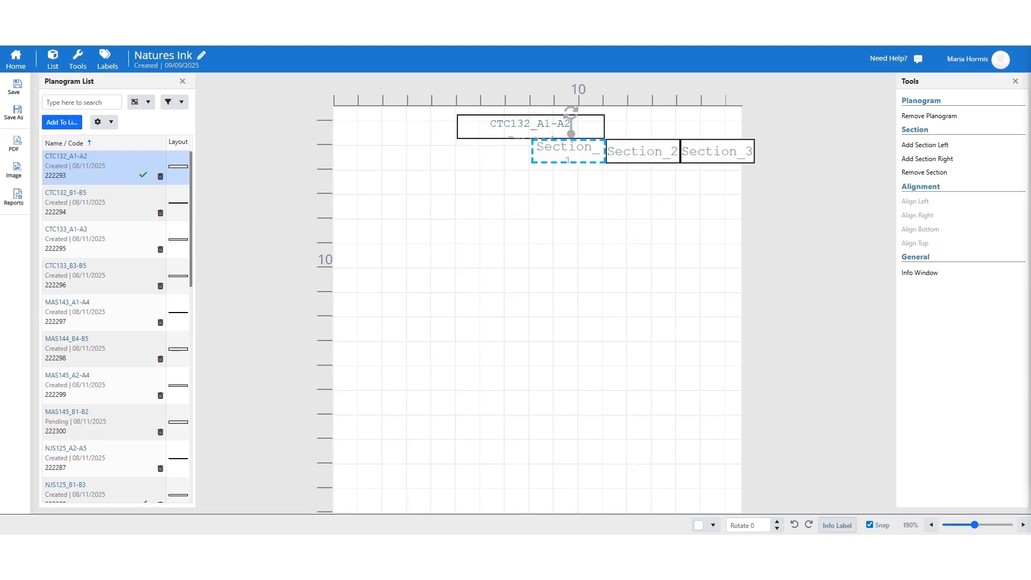
pyautogui.moveTo(568, 151); pyautogui.dragTo(377, 273)
pyautogui.click(643, 152)
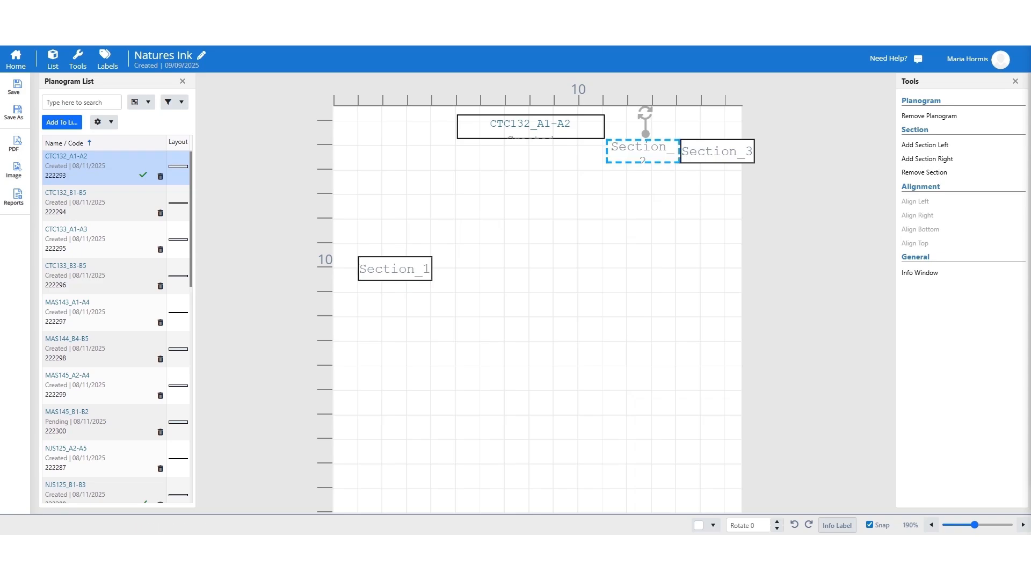
pyautogui.moveTo(643, 152); pyautogui.dragTo(378, 324)
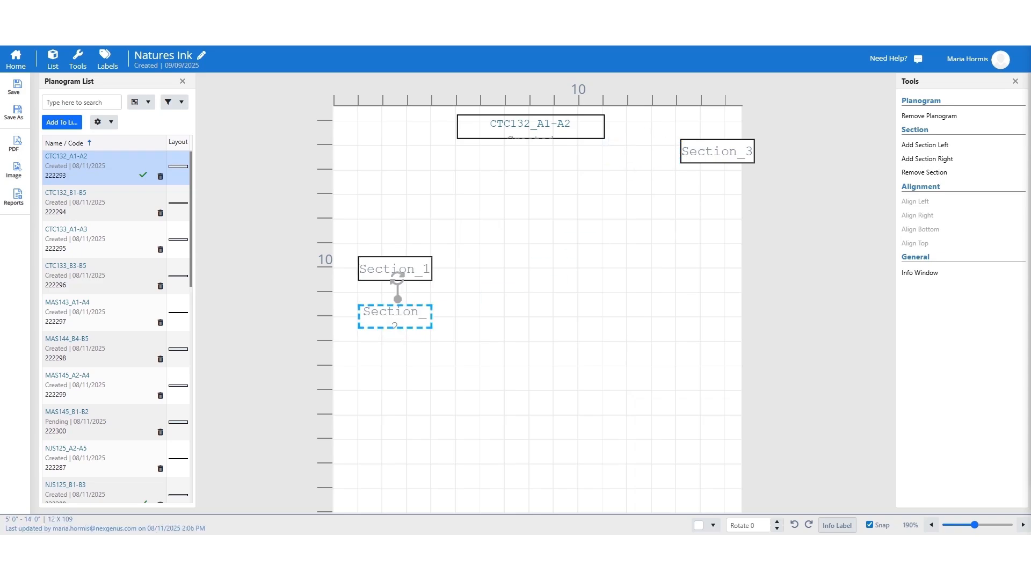
# Turn Section_3 to a vertical orientation and move it near the floor plan's right edge, level with Section_1.
pyautogui.click(717, 152)
pyautogui.moveTo(717, 152); pyautogui.dragTo(433, 369)
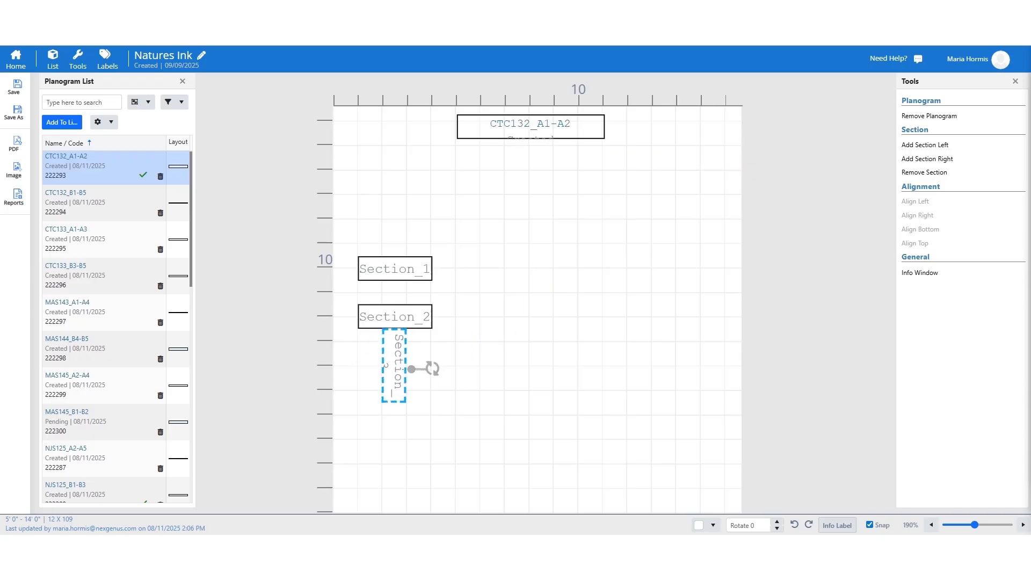
pyautogui.click(500, 370)
pyautogui.moveTo(395, 368); pyautogui.dragTo(676, 269)
# View the options for adding or removing sections on the floor plan.
pyautogui.rightClick(534, 360)
pyautogui.moveTo(559, 370)
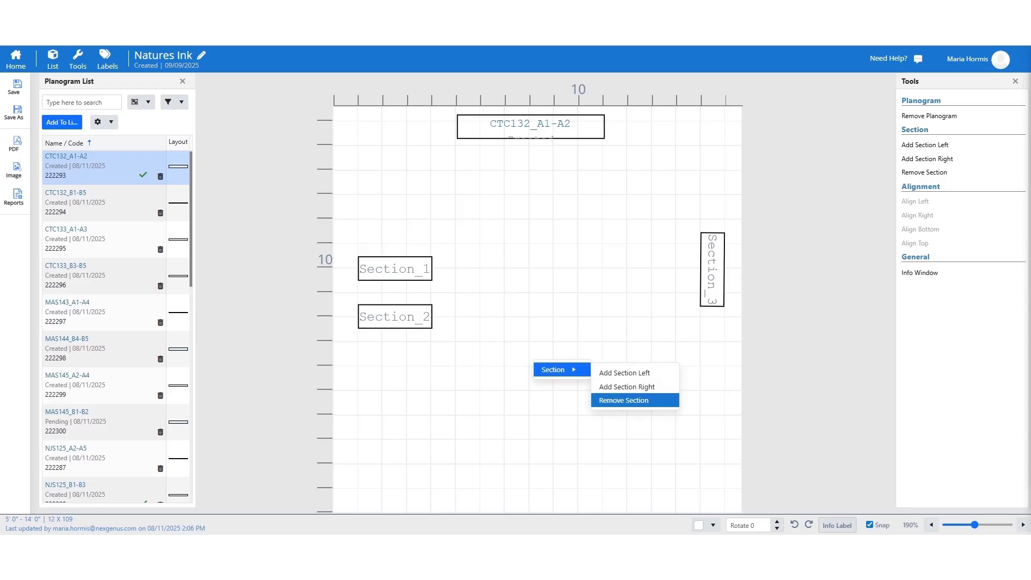
pyautogui.click(635, 401)
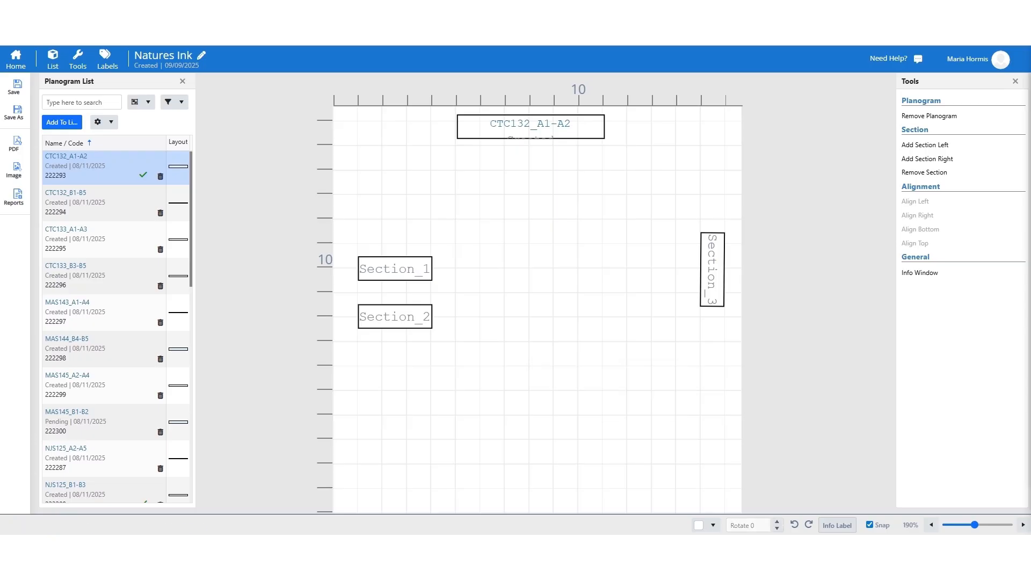
# Try rotating Section_3 up and down in steps, ending at 90 degrees.
pyautogui.click(713, 270)
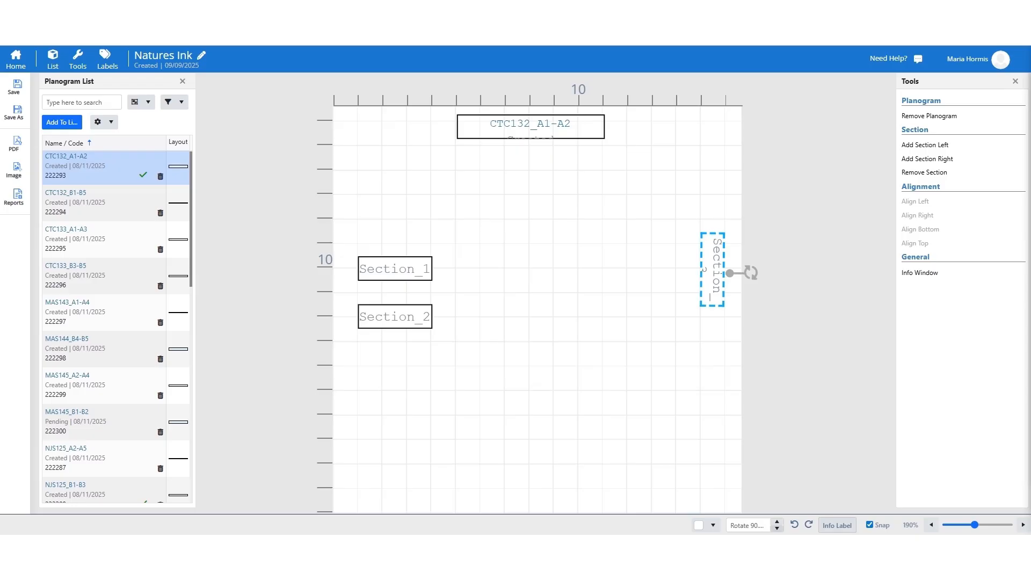
pyautogui.click(778, 522)
pyautogui.click(777, 522)
pyautogui.click(777, 522)
pyautogui.click(777, 528)
pyautogui.click(777, 529)
pyautogui.click(777, 529)
pyautogui.press('Up')
pyautogui.press('Up')
pyautogui.press('Up')
pyautogui.press('Up')
pyautogui.press('Up')
pyautogui.press('Up')
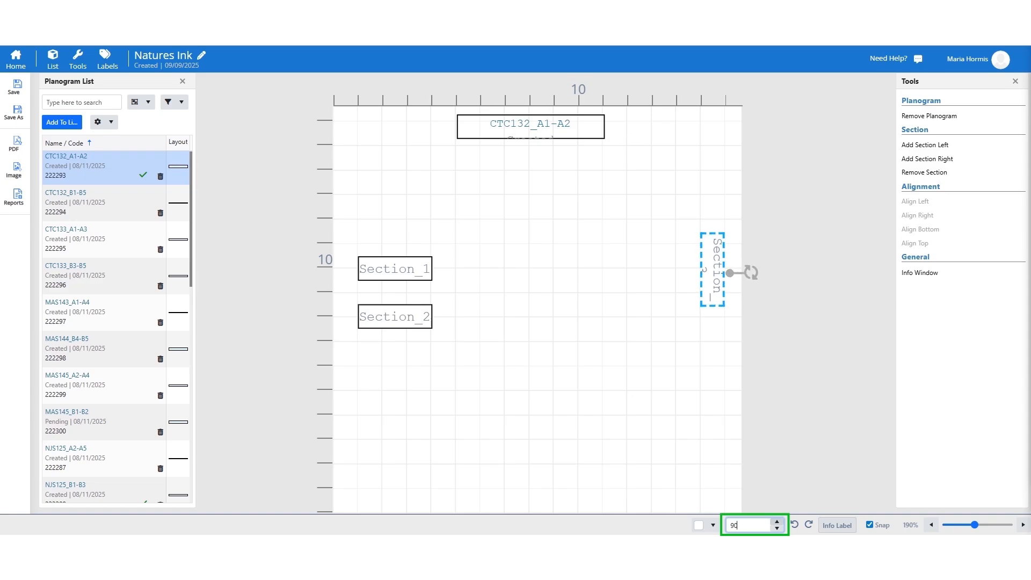
pyautogui.click(590, 344)
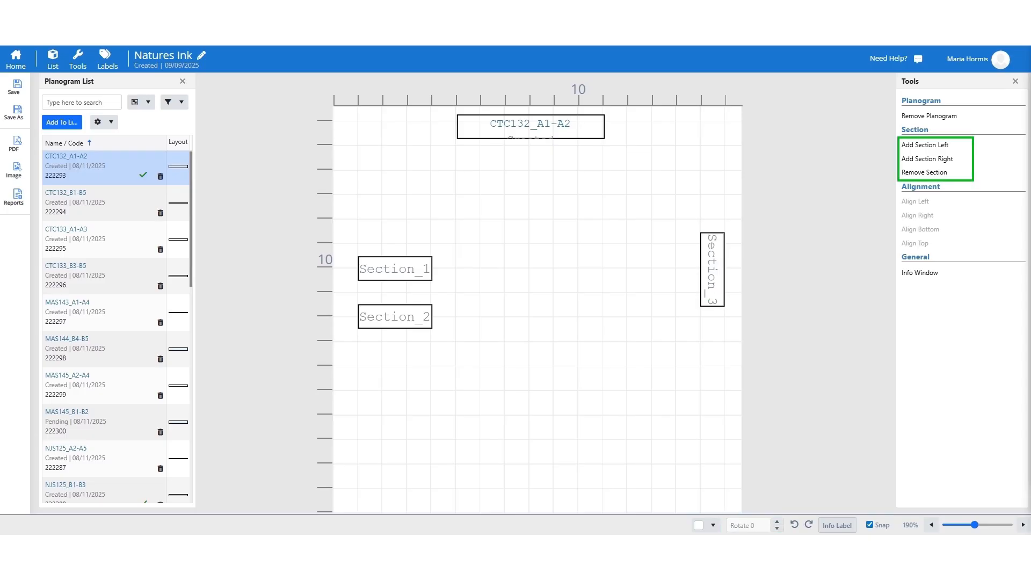
# Examine the floor plan's Info Window for product facings and counts, and close it.
pyautogui.click(712, 269)
pyautogui.click(591, 344)
pyautogui.click(920, 272)
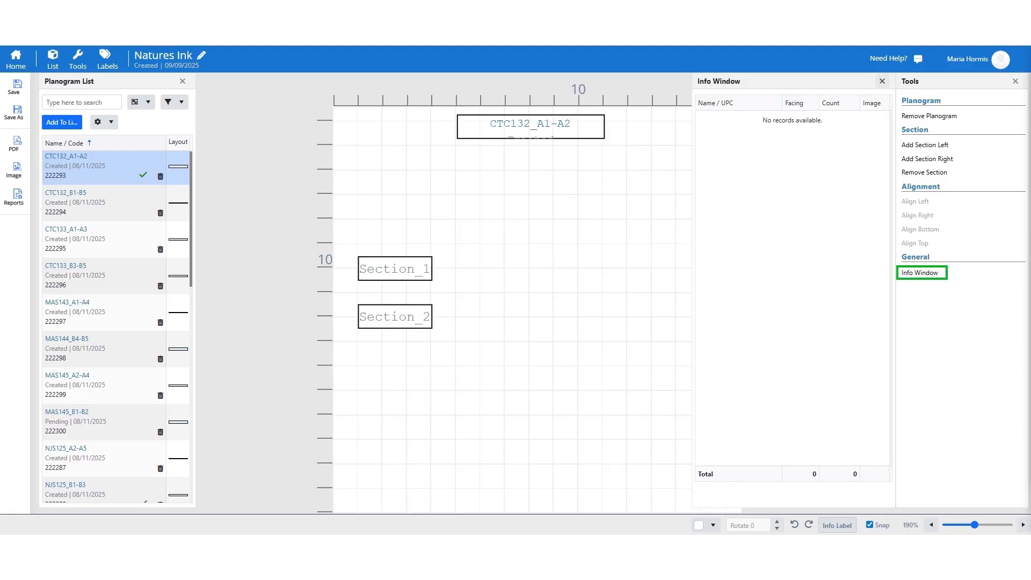
pyautogui.click(882, 81)
# Add a 25% label to the floor plan and position it below CTC132_A1-A2, above Section_1.
pyautogui.click(105, 58)
pyautogui.click(514, 188)
pyautogui.moveTo(515, 188); pyautogui.dragTo(446, 170)
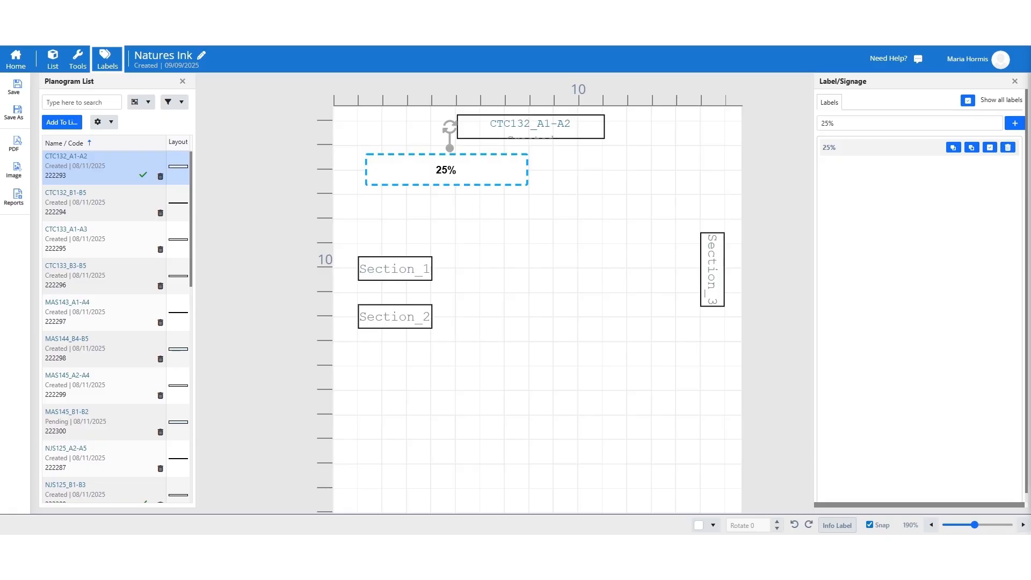
# Give the 25% label white text on a violet-blue background and save its properties.
pyautogui.doubleClick(447, 170)
pyautogui.click(632, 243)
pyautogui.click(718, 325)
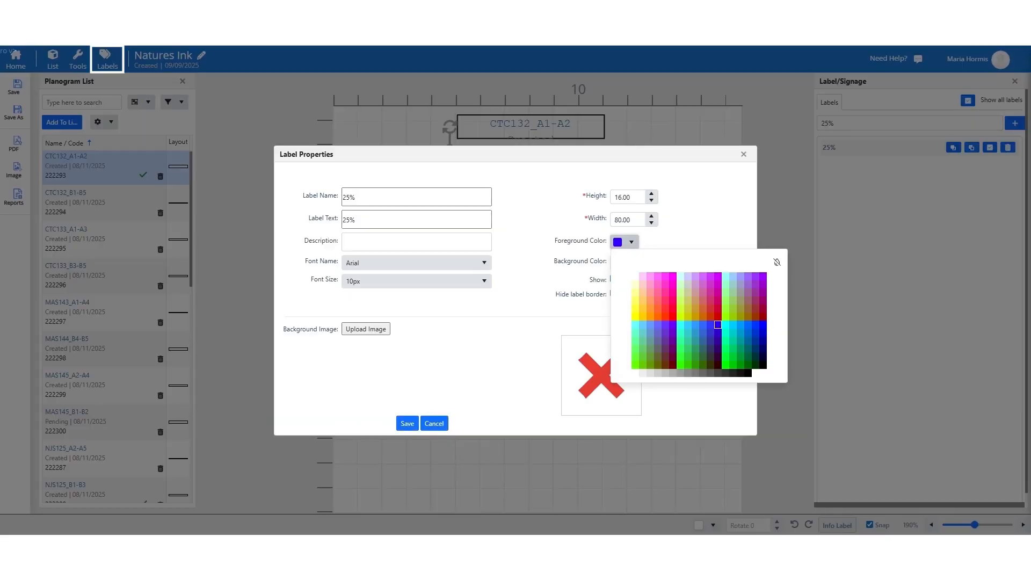
pyautogui.click(635, 276)
pyautogui.click(407, 423)
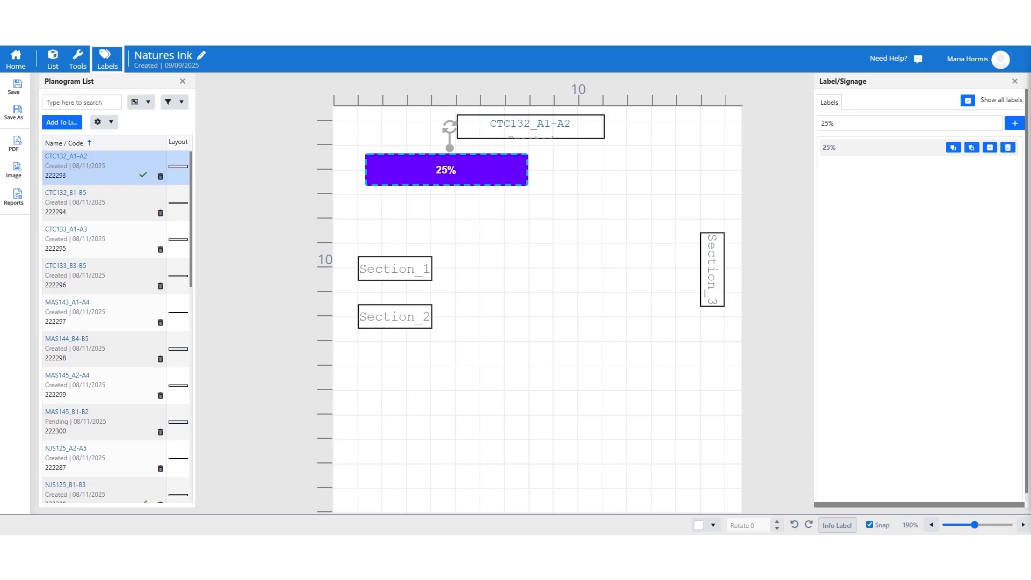
# Save the floor plan and review its PDF export options without exporting.
pyautogui.click(15, 87)
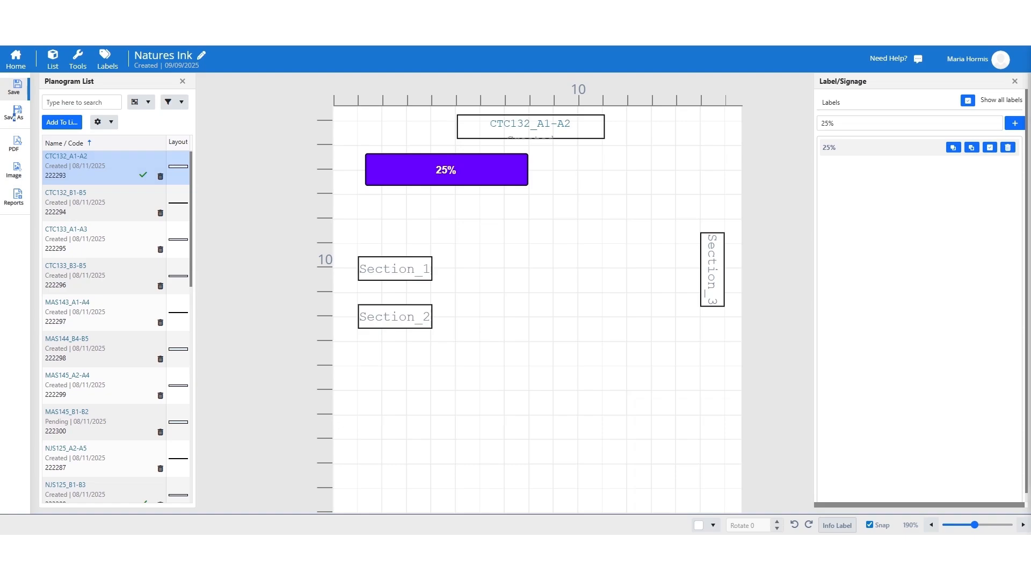
pyautogui.click(15, 115)
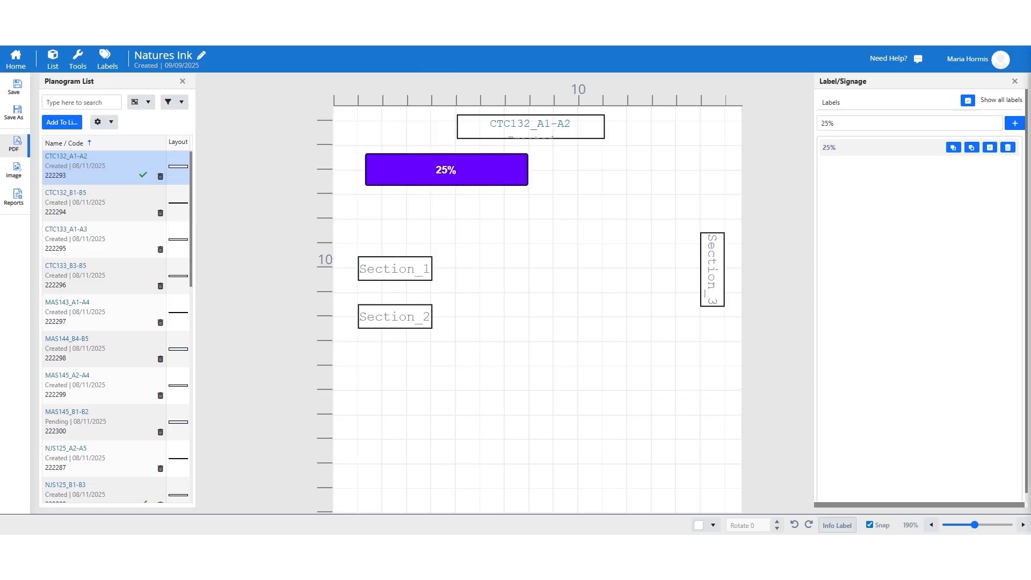
pyautogui.click(14, 144)
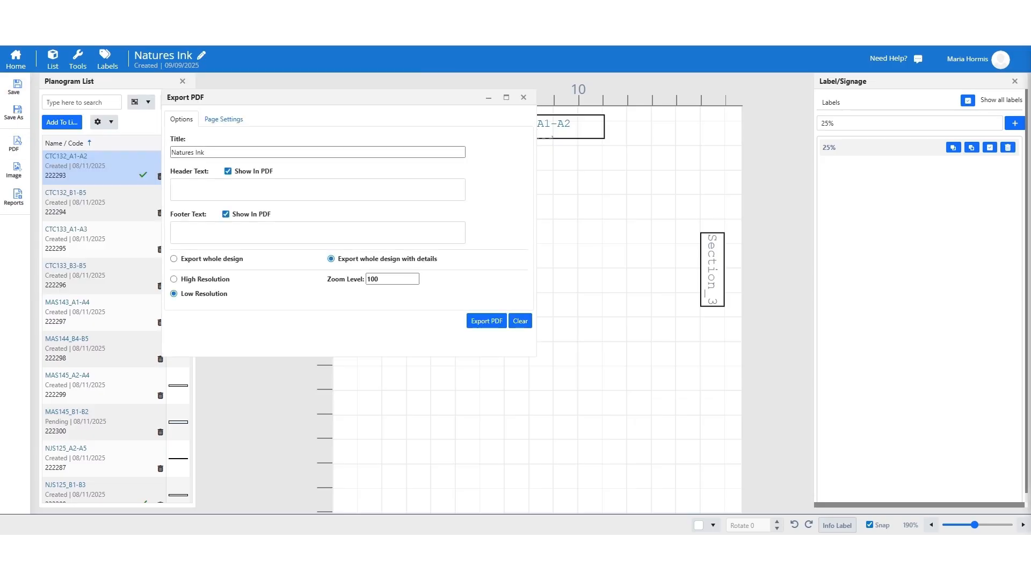
pyautogui.click(524, 97)
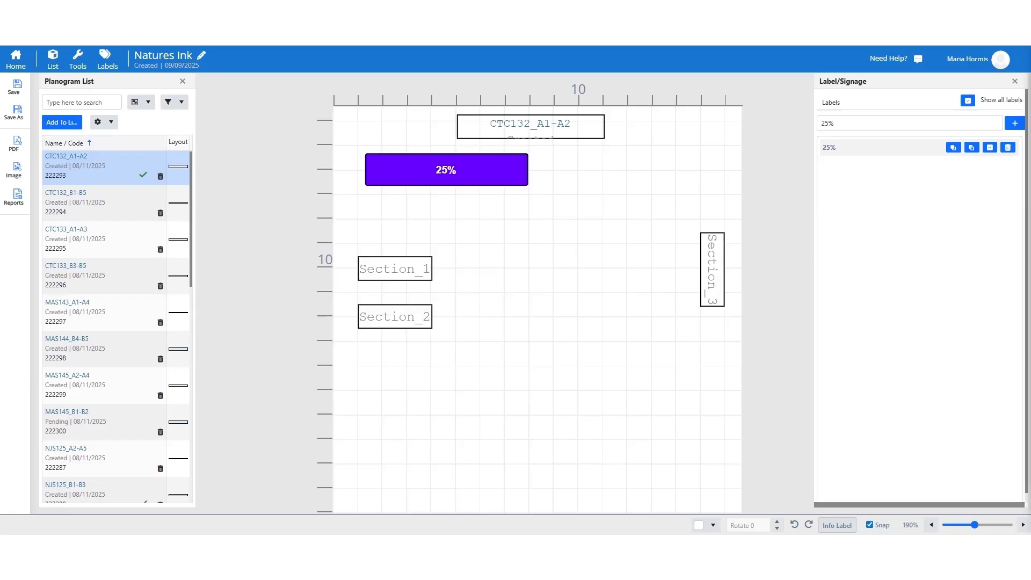
# Export the floor plan as a low-quality jpeg image and open the reports options.
pyautogui.click(14, 171)
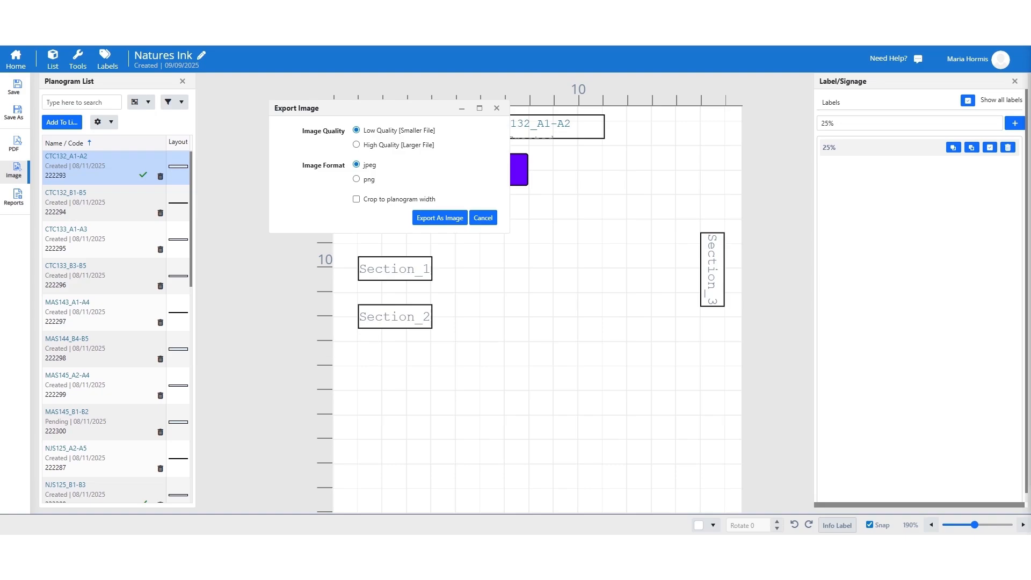
pyautogui.click(440, 218)
pyautogui.click(11, 200)
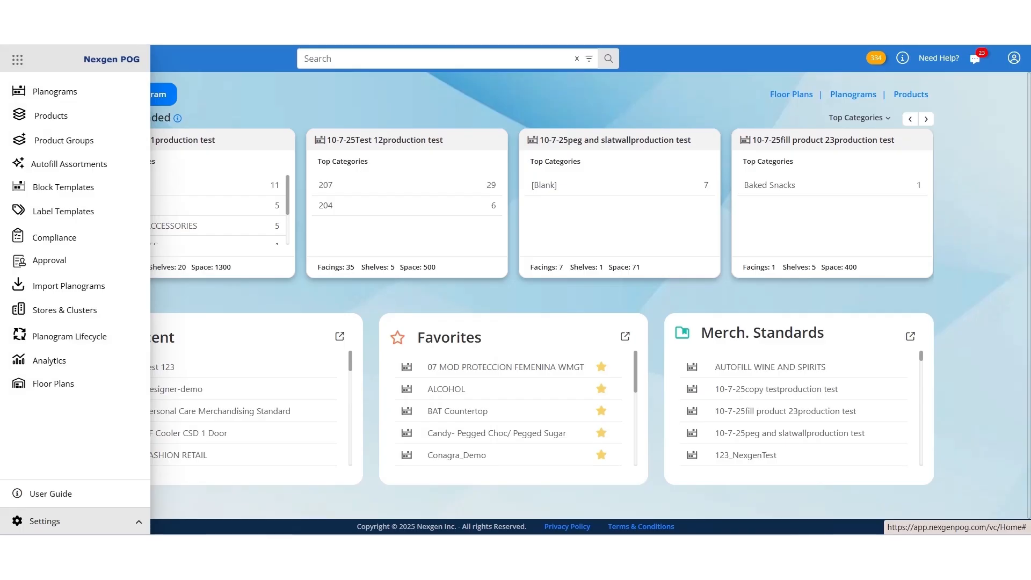
# Open Data Admin from the home page settings.
pyautogui.click(44, 521)
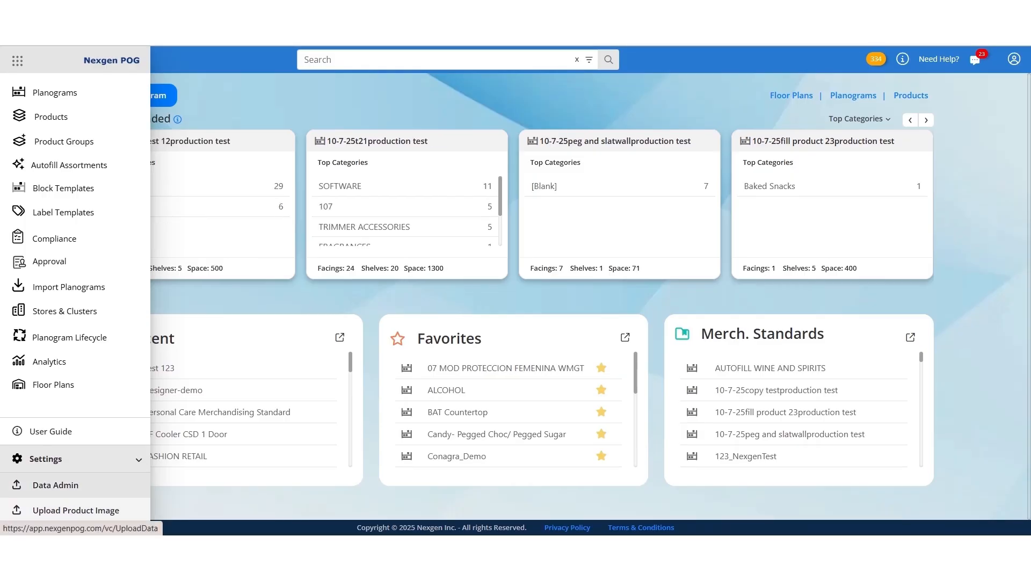
pyautogui.click(56, 485)
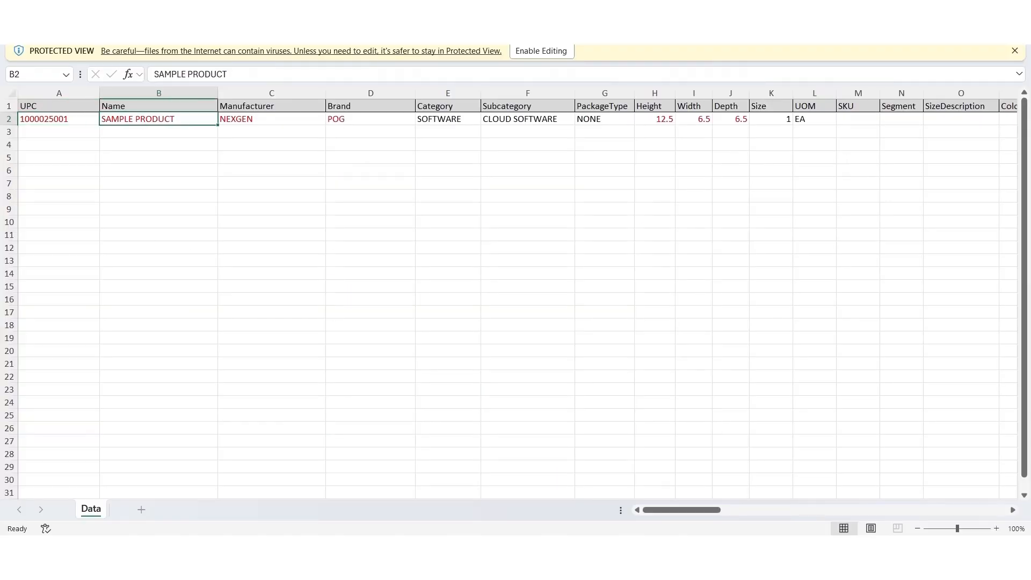
# In Excel, examine the product data template's manufacturer, brand, height, width and depth values for the sample product.
pyautogui.click(271, 119)
pyautogui.click(370, 119)
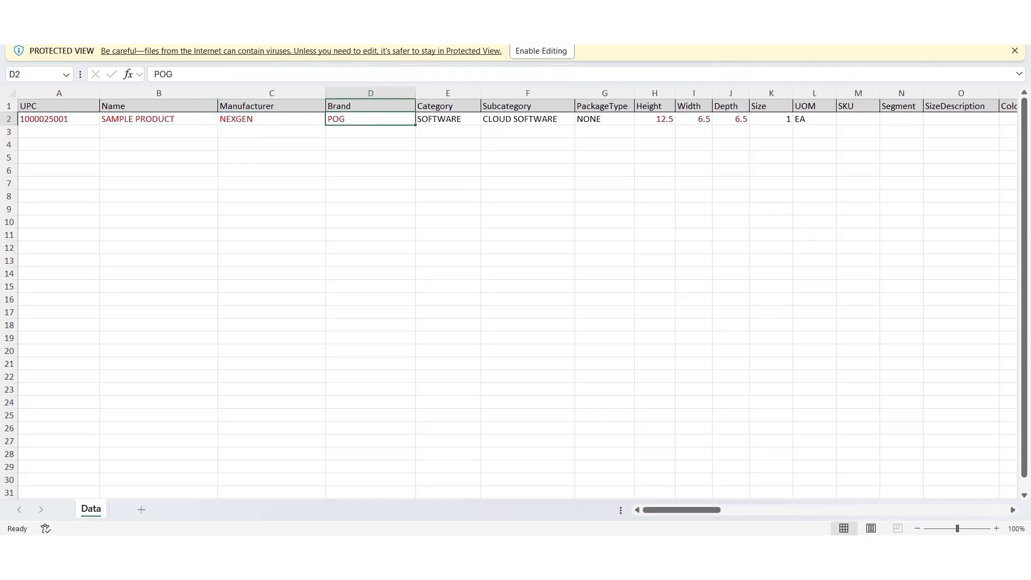
pyautogui.click(655, 119)
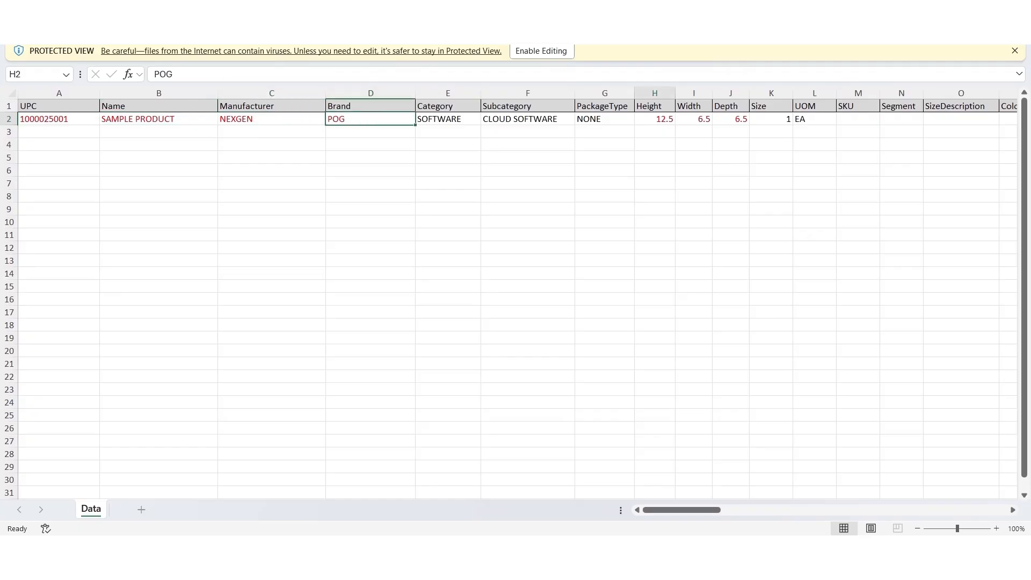
pyautogui.click(694, 119)
pyautogui.click(731, 119)
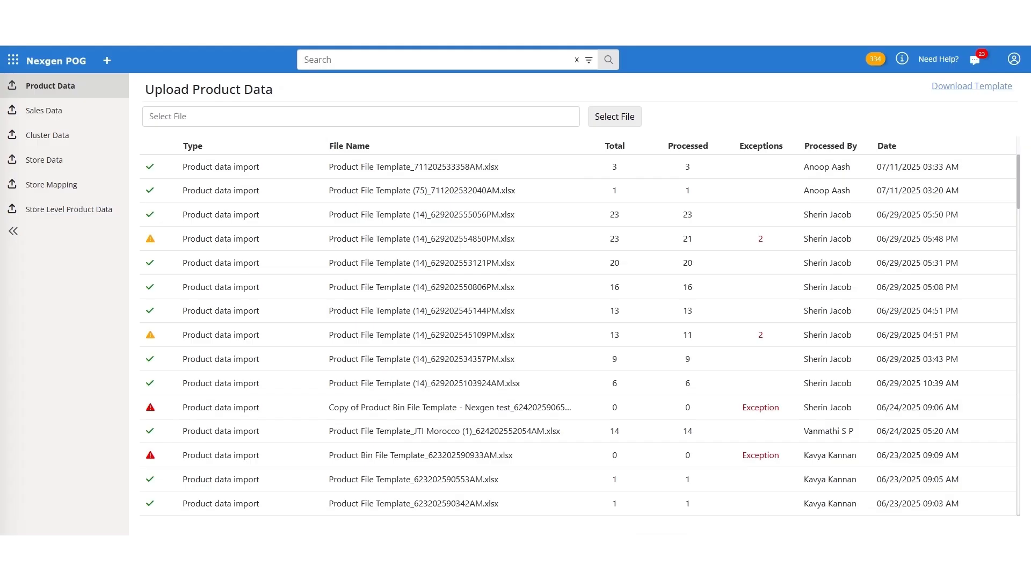
# Choose the Product File Template workbook as the product data file to upload.
pyautogui.click(268, 116)
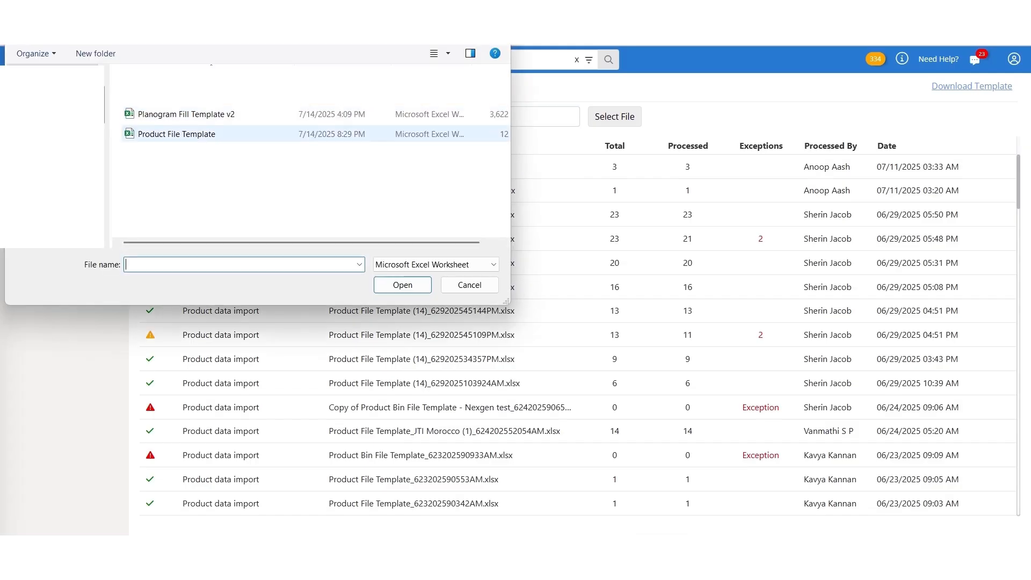
pyautogui.click(177, 135)
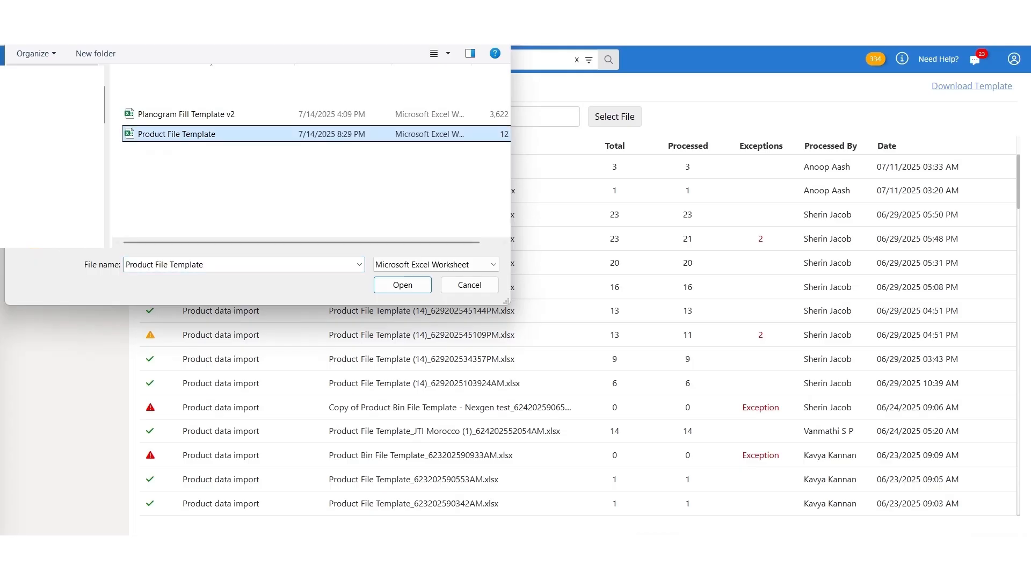
pyautogui.click(403, 285)
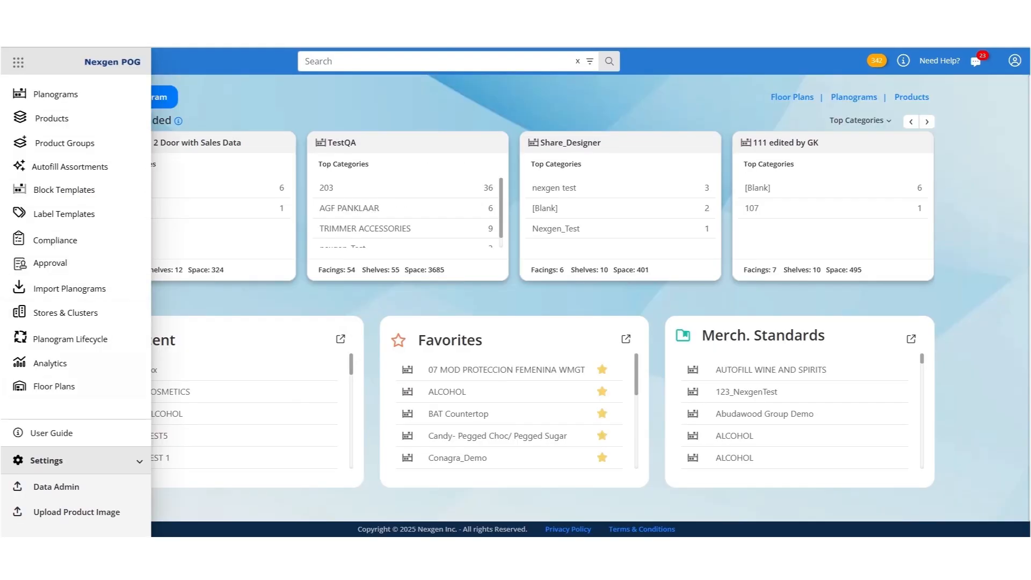
# Bulk upload five product images: 42282228.3, 0000054087132.1, 0000054087149.1, 0000054087156.1 and 1200034500.3.
pyautogui.click(76, 512)
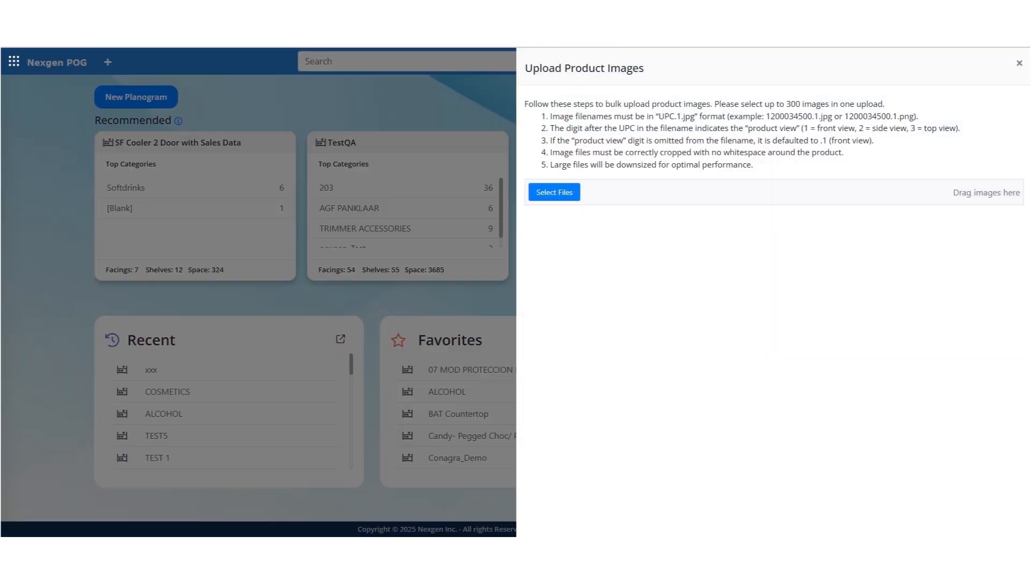
pyautogui.click(568, 194)
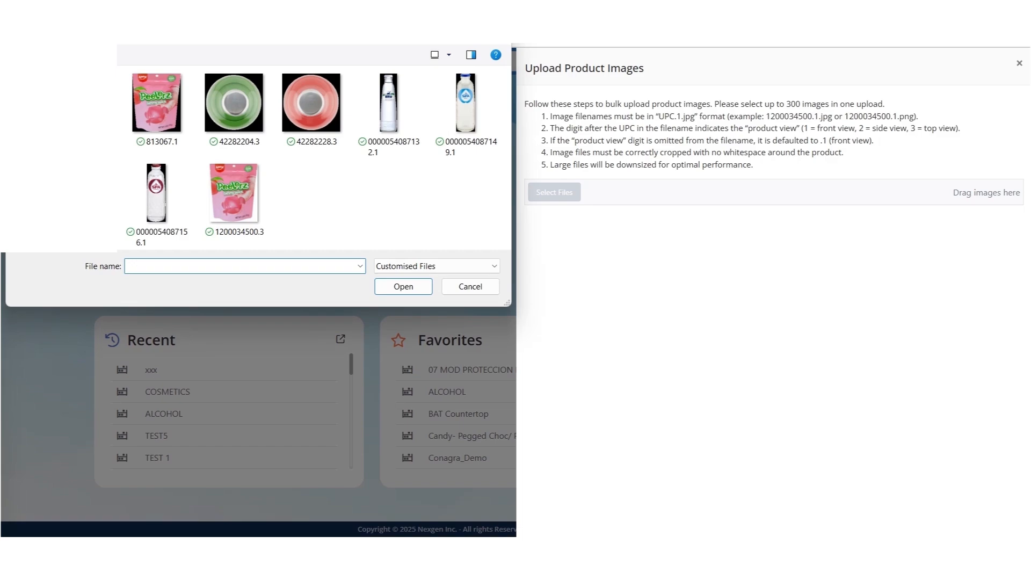
pyautogui.click(311, 107)
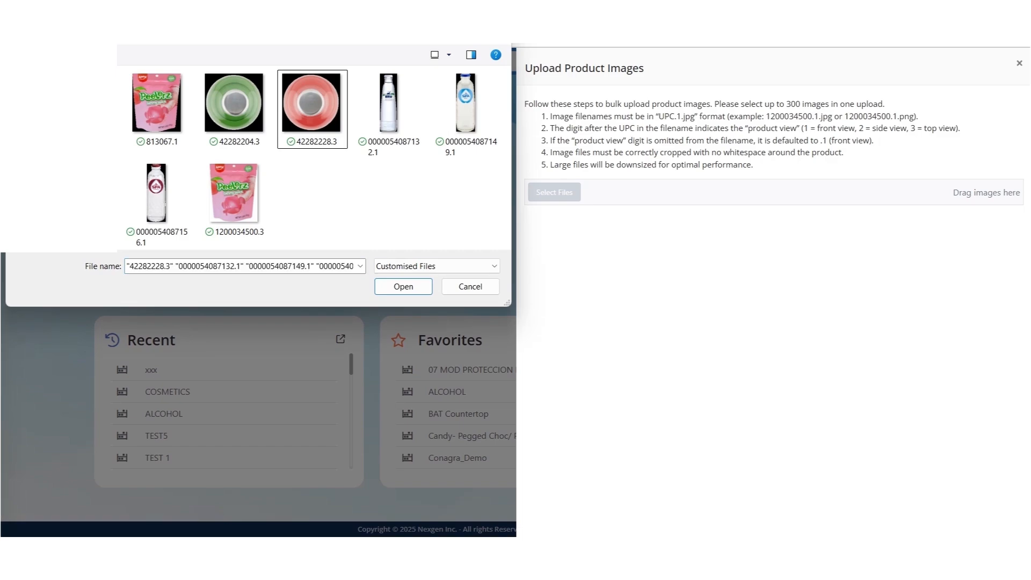
pyautogui.keyDown('shift'); pyautogui.click(234, 198); pyautogui.keyUp('shift')
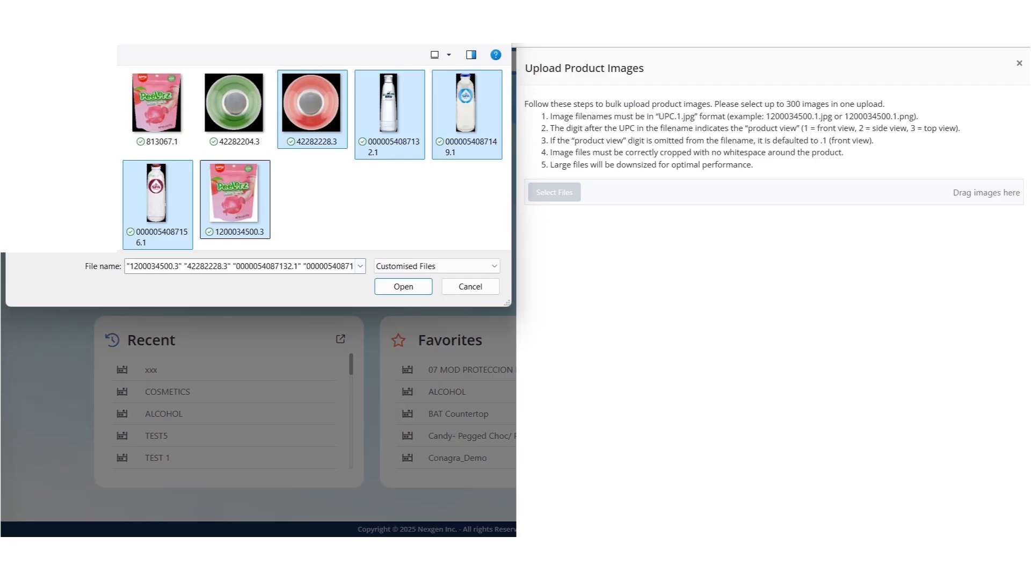
pyautogui.click(404, 286)
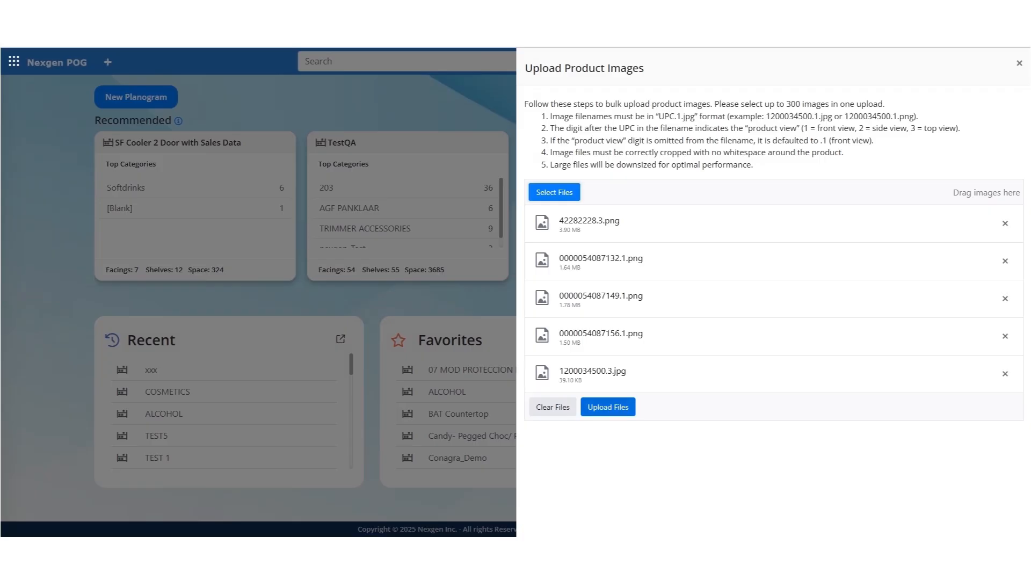
pyautogui.click(608, 407)
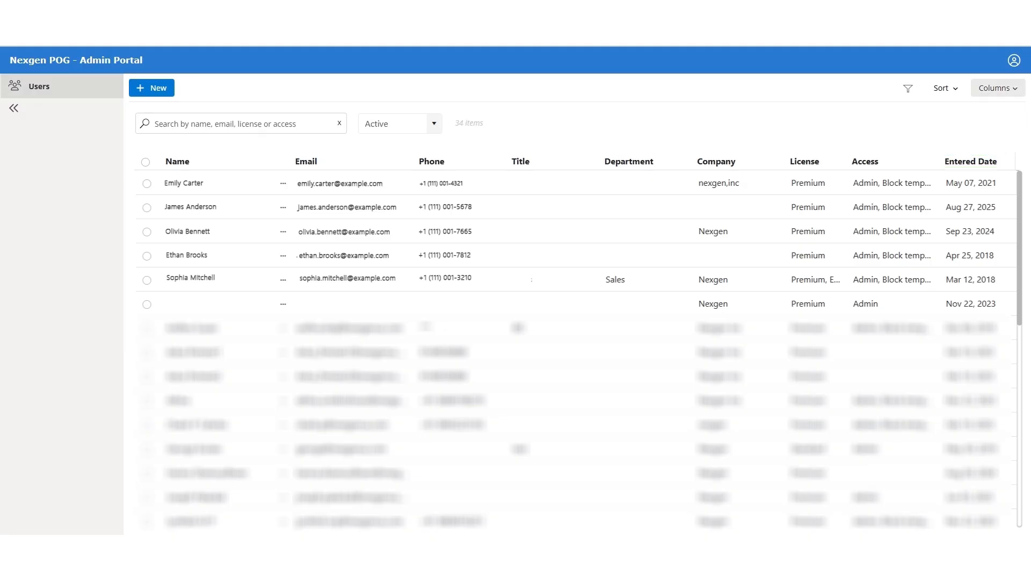
# Open the column options of the Users list in the Admin Portal.
pyautogui.click(1000, 88)
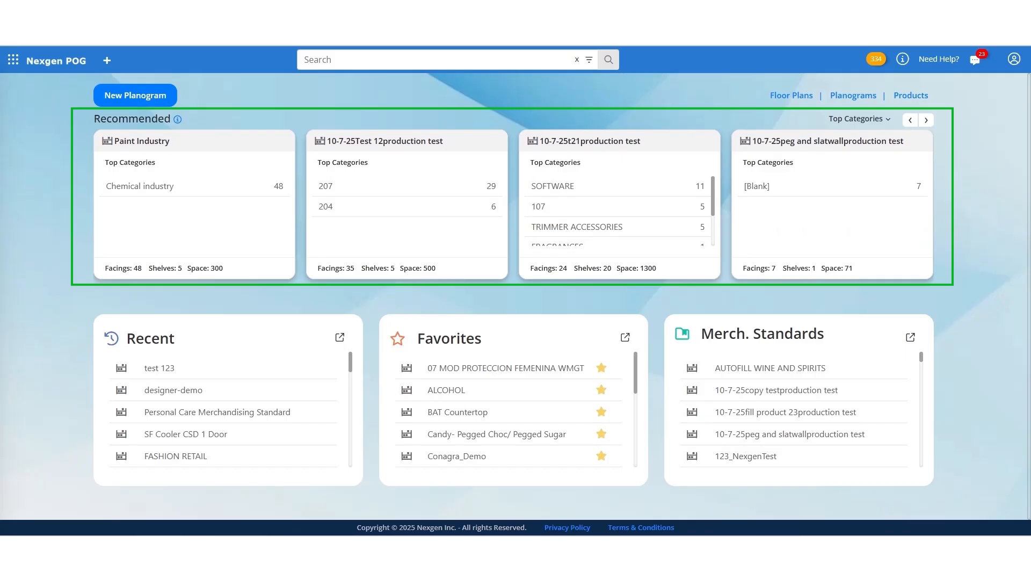
# On the home page, check the grouping options for the Recommended planograms and open the full list of recent planograms.
pyautogui.click(859, 119)
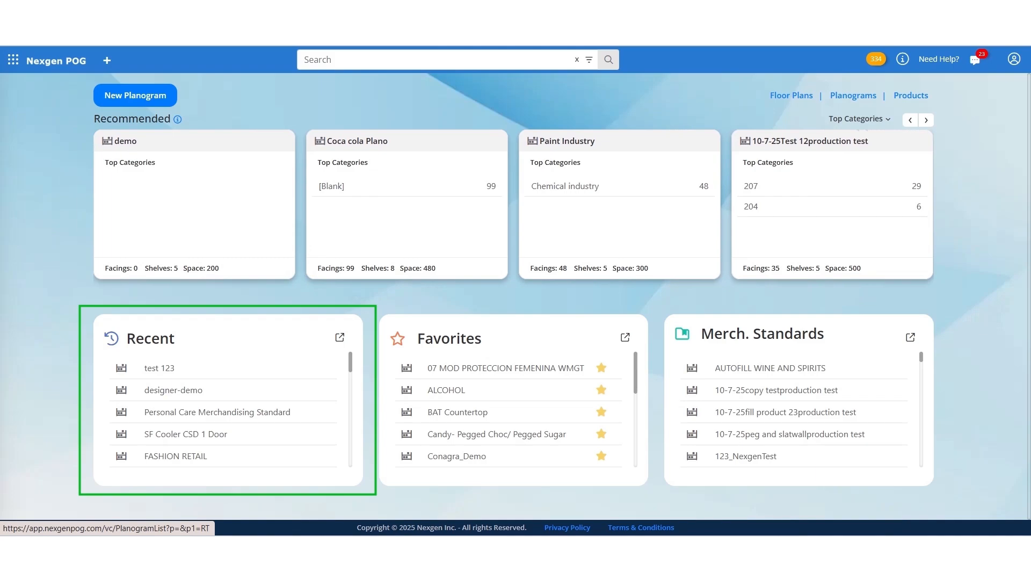
pyautogui.click(340, 337)
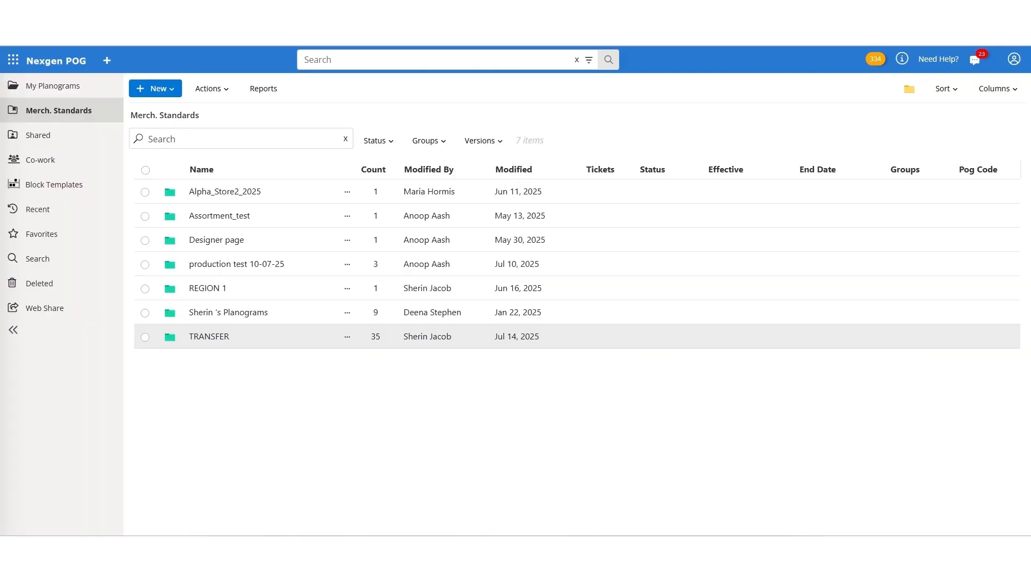
# Open Baby Diaper Planogran from the TRANSFER folder in Merch. Standards and view its shelves.
pyautogui.click(209, 337)
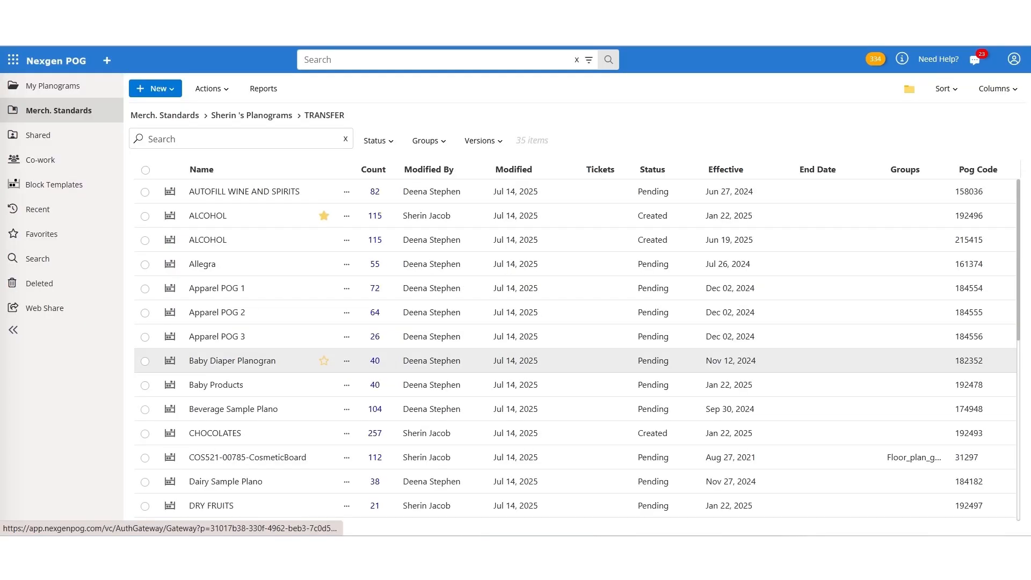
pyautogui.click(232, 361)
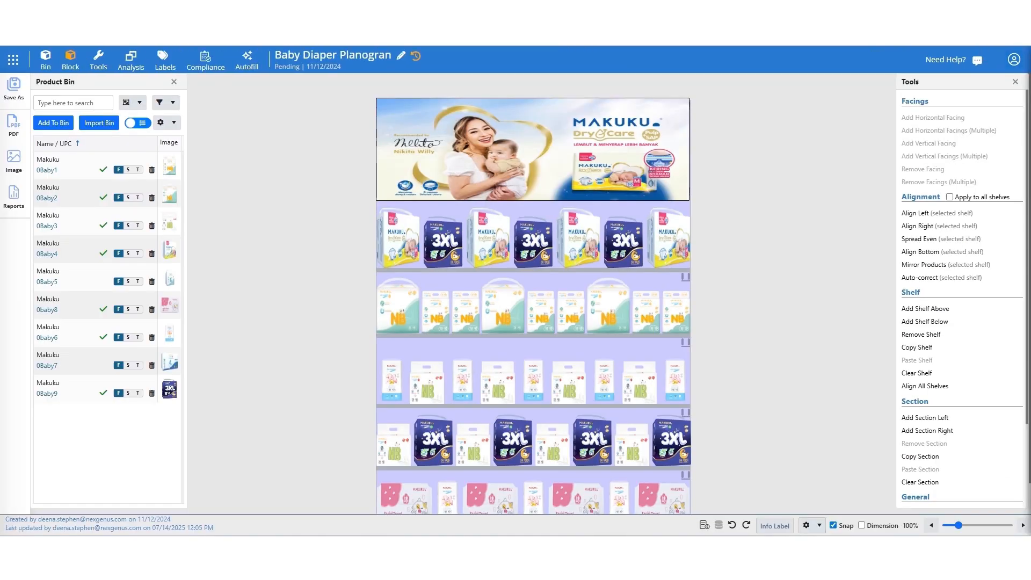
pyautogui.click(932, 526)
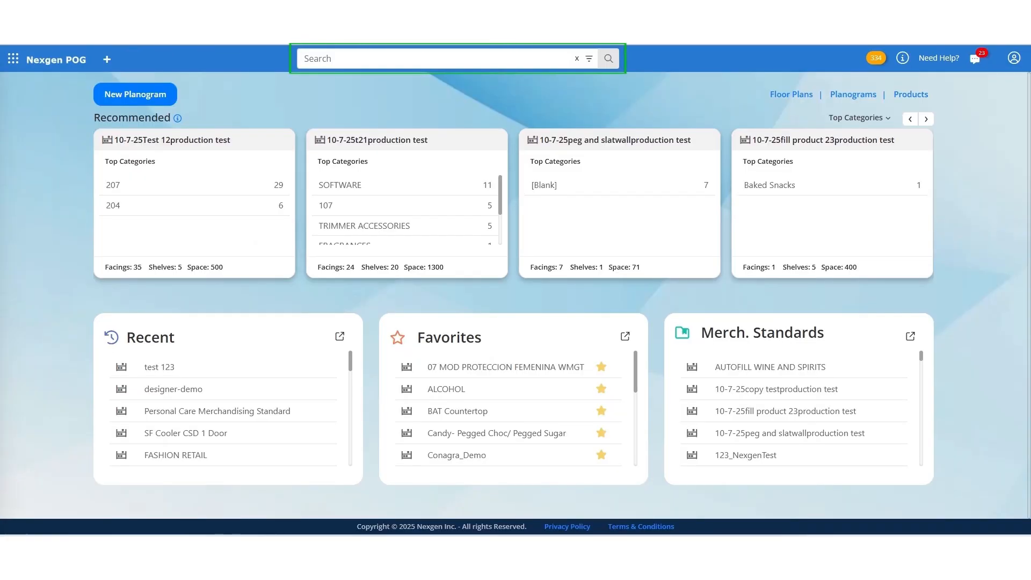
# Look at the home page search's recent searches and its filter options.
pyautogui.click(438, 59)
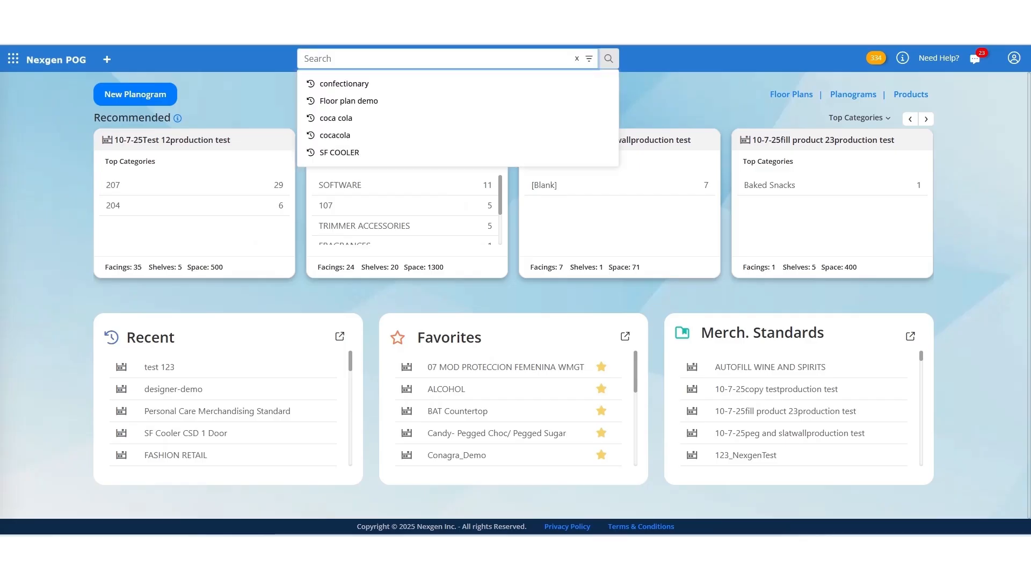
pyautogui.click(590, 58)
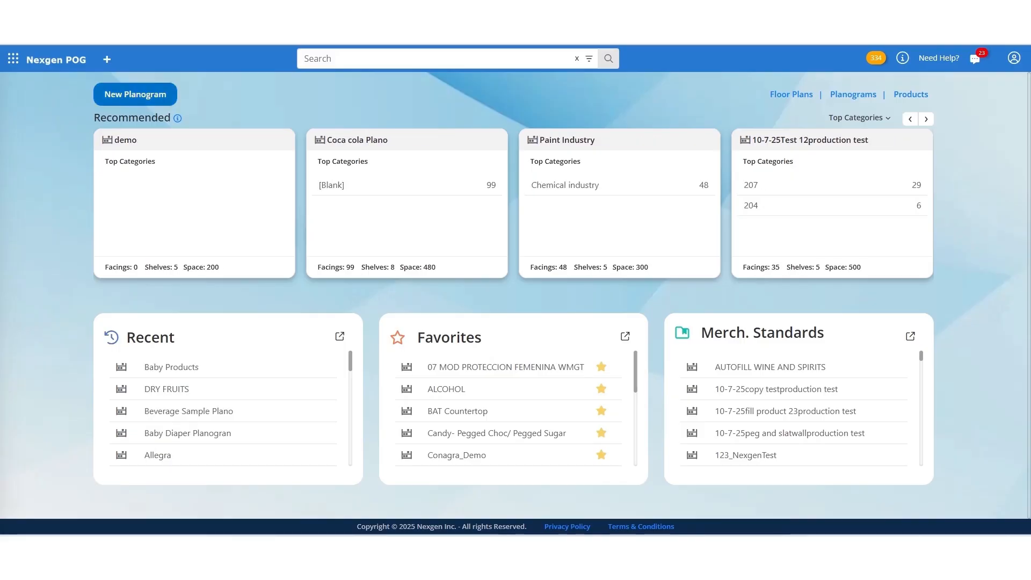
# Start a new planogram and look through the Custom Templates, Merch. Standards and Custom Dimensions sources.
pyautogui.click(135, 94)
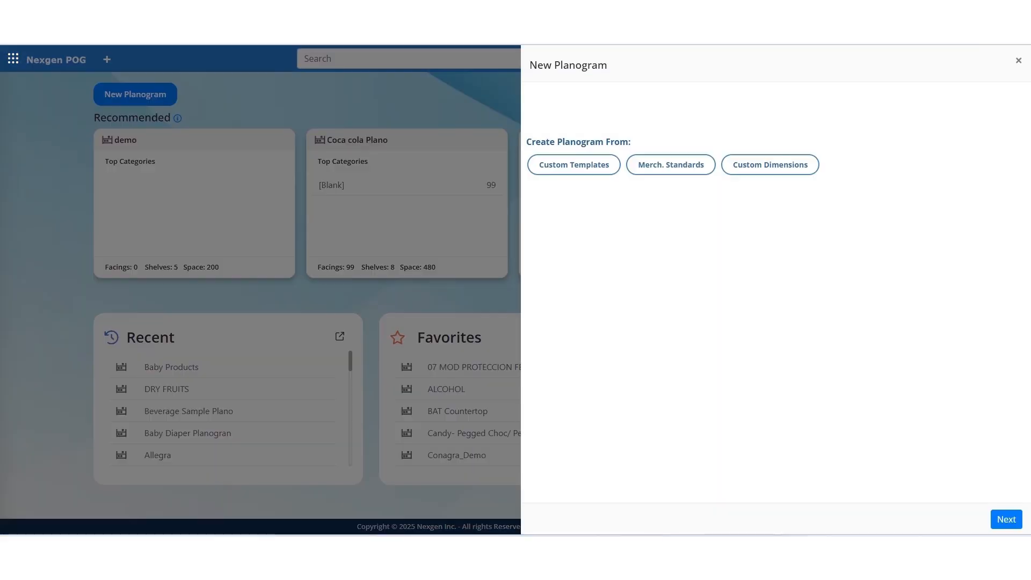
pyautogui.click(574, 165)
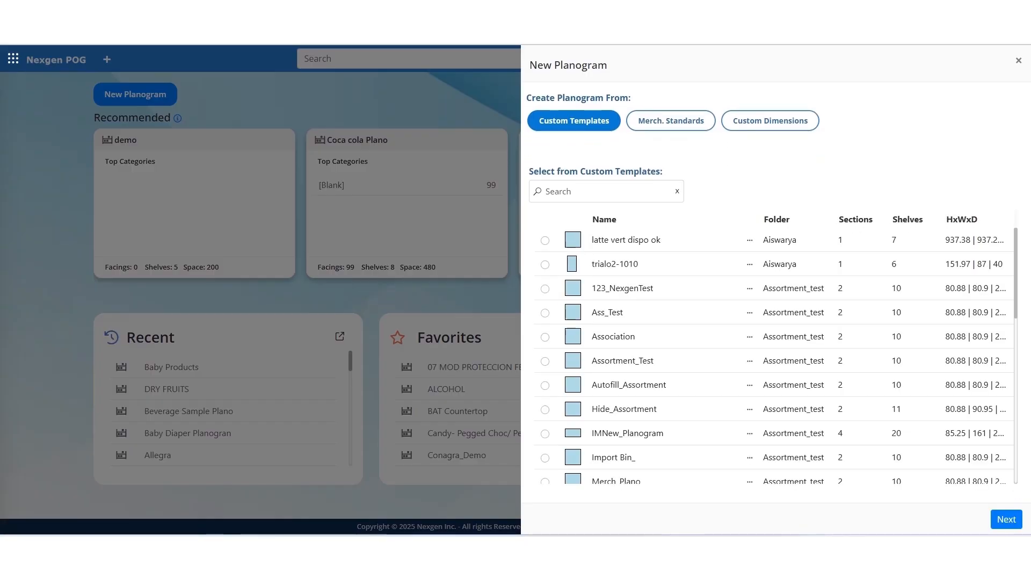
pyautogui.click(671, 120)
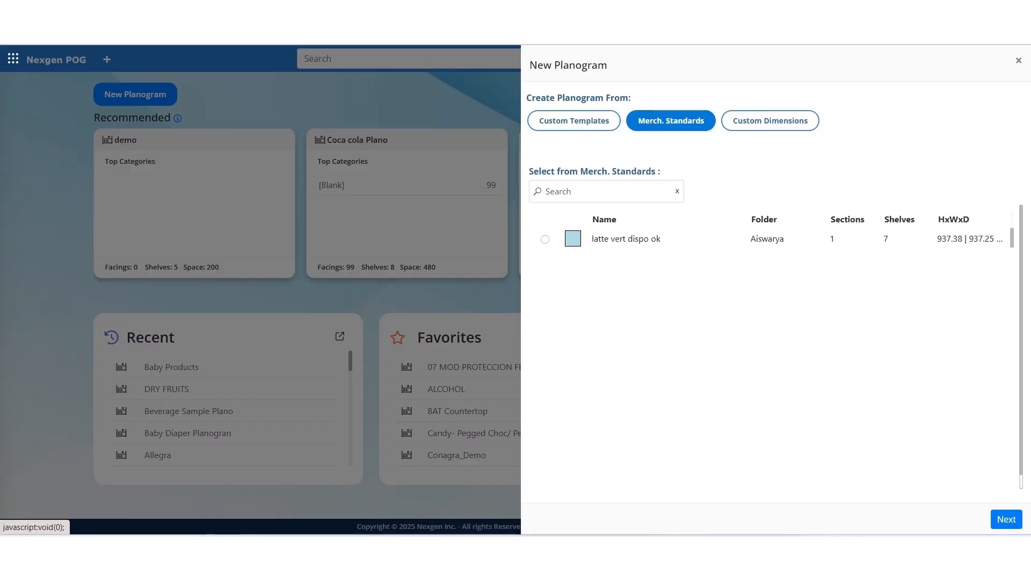
pyautogui.click(770, 120)
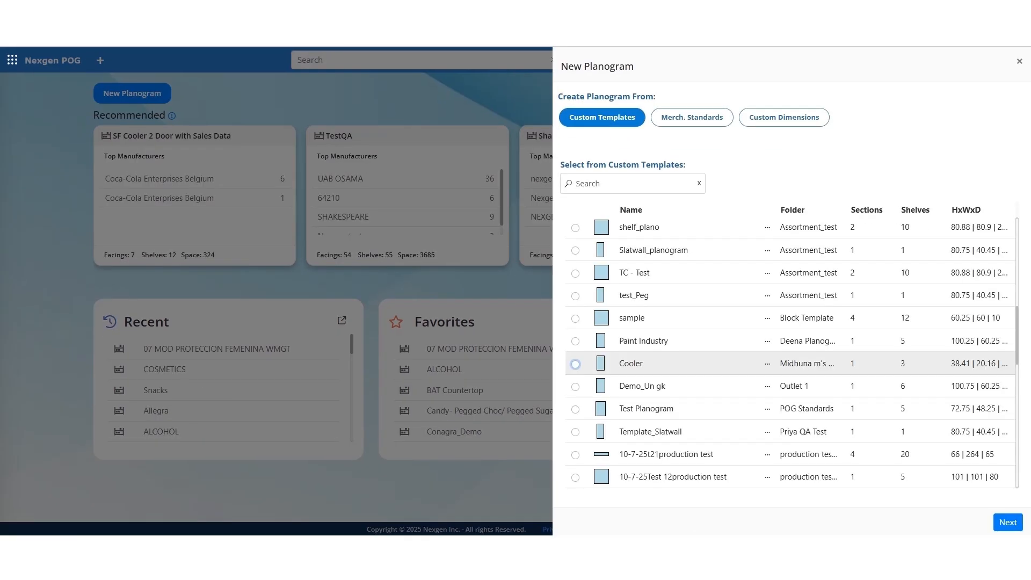
# Choose the Cooler custom template as the basis for the new planogram and continue.
pyautogui.click(575, 364)
pyautogui.click(1008, 523)
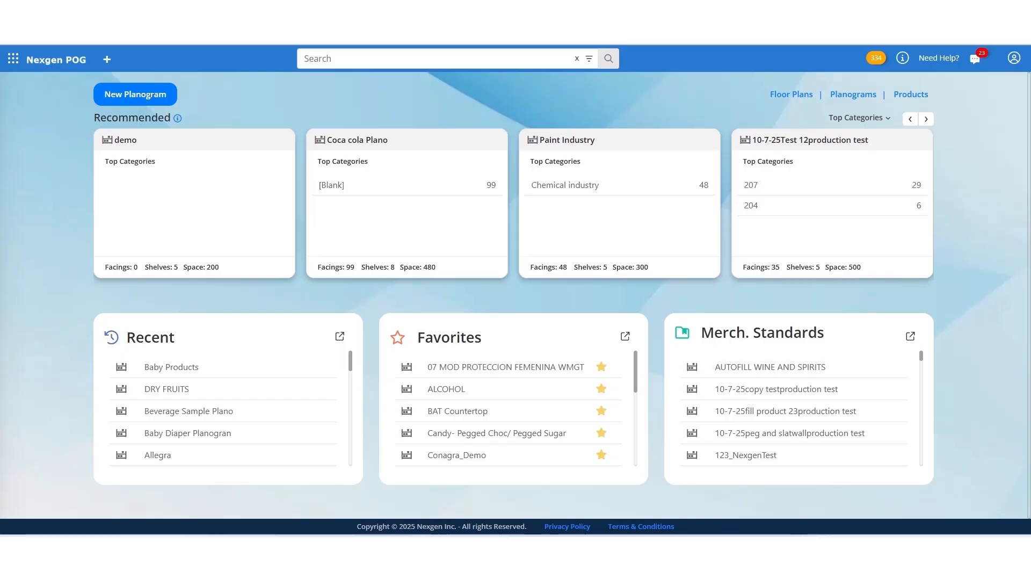
# Create a planogram named Alpha A Gondola from custom Gondola dimensions with height 45, width 32 and depth 10.
pyautogui.scroll(-2, 794, 362)
pyautogui.scroll(-10, 794, 376)
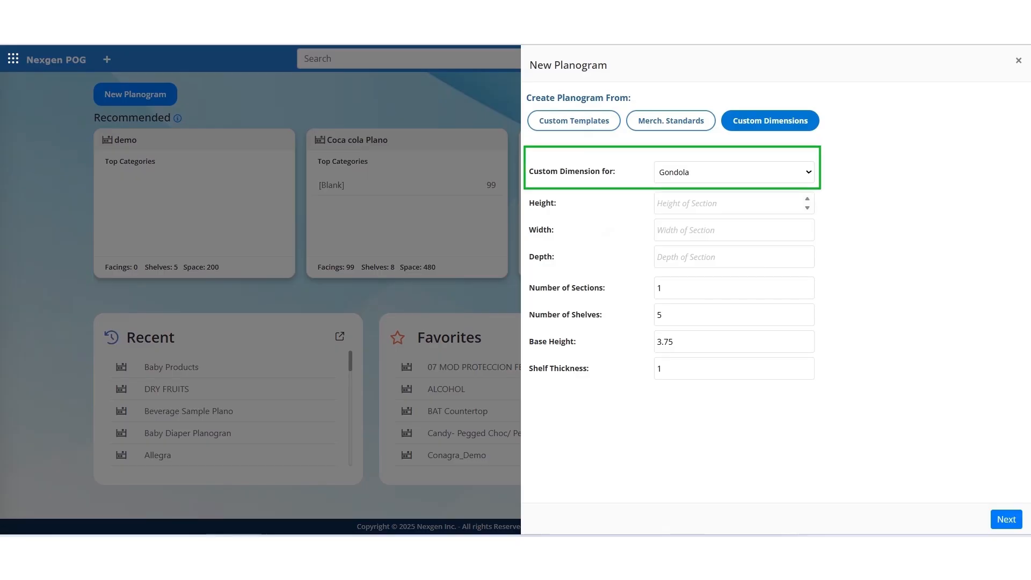
pyautogui.write('45')
pyautogui.press('Tab')
pyautogui.write('32')
pyautogui.press('Tab')
pyautogui.write('10')
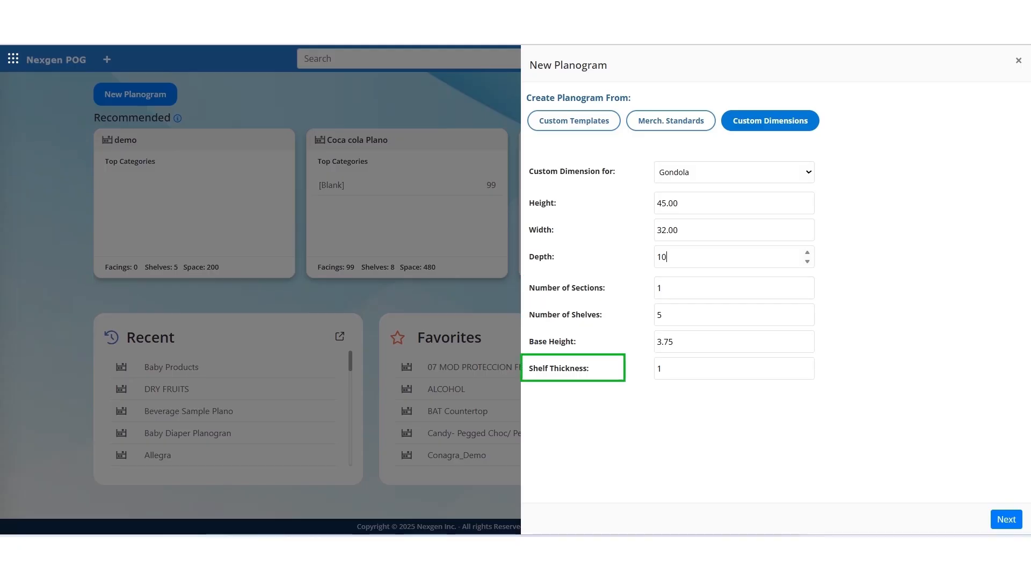
pyautogui.click(1006, 519)
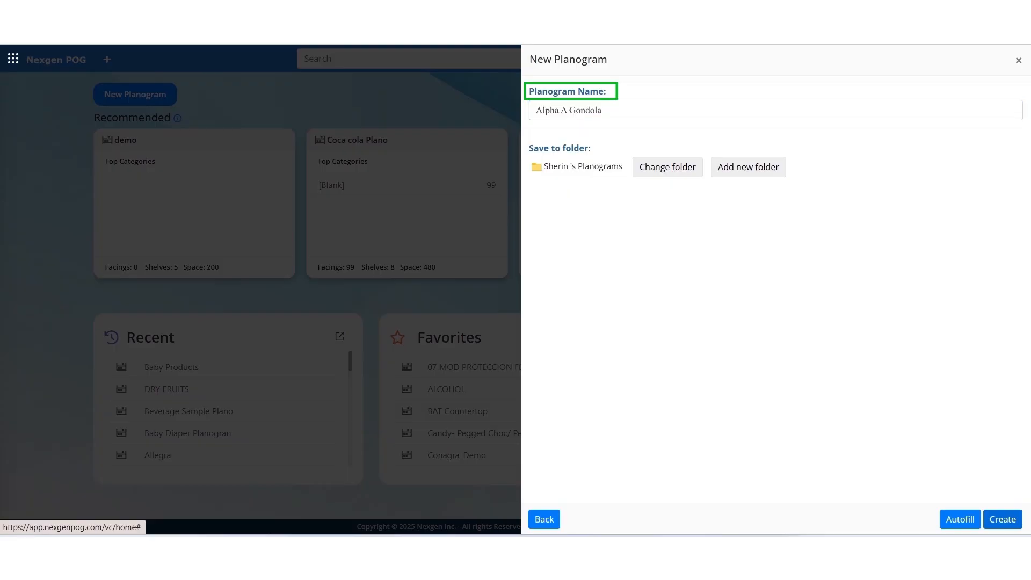
pyautogui.click(1003, 520)
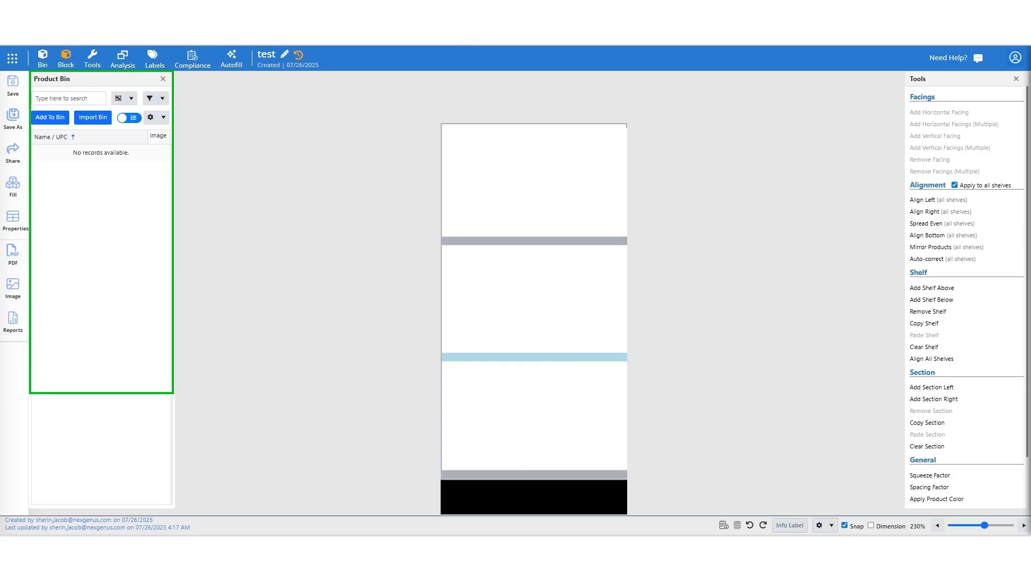
# Look at the product bin's options for adding products, importing a bin and sorting its contents.
pyautogui.click(51, 117)
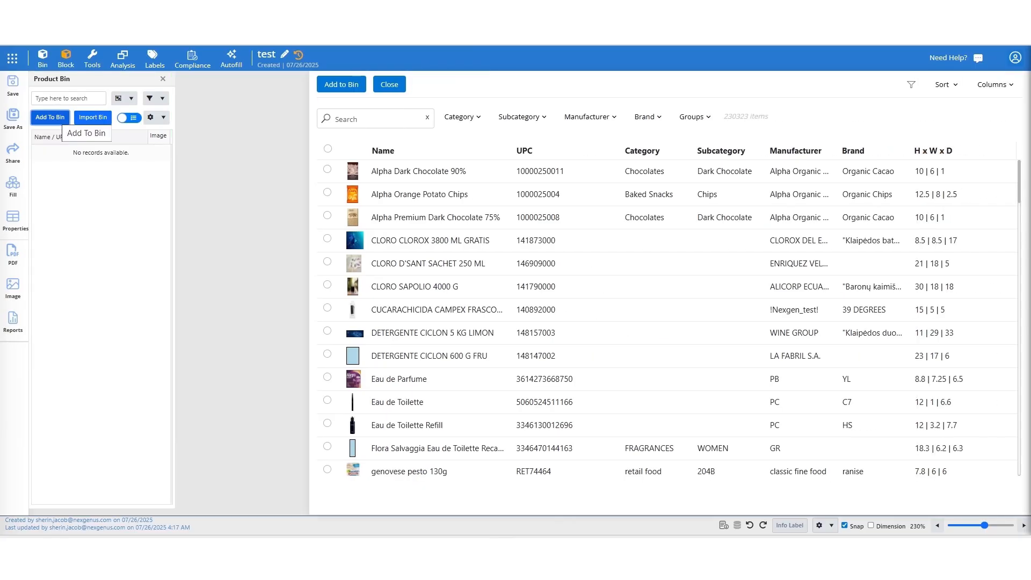
pyautogui.click(93, 118)
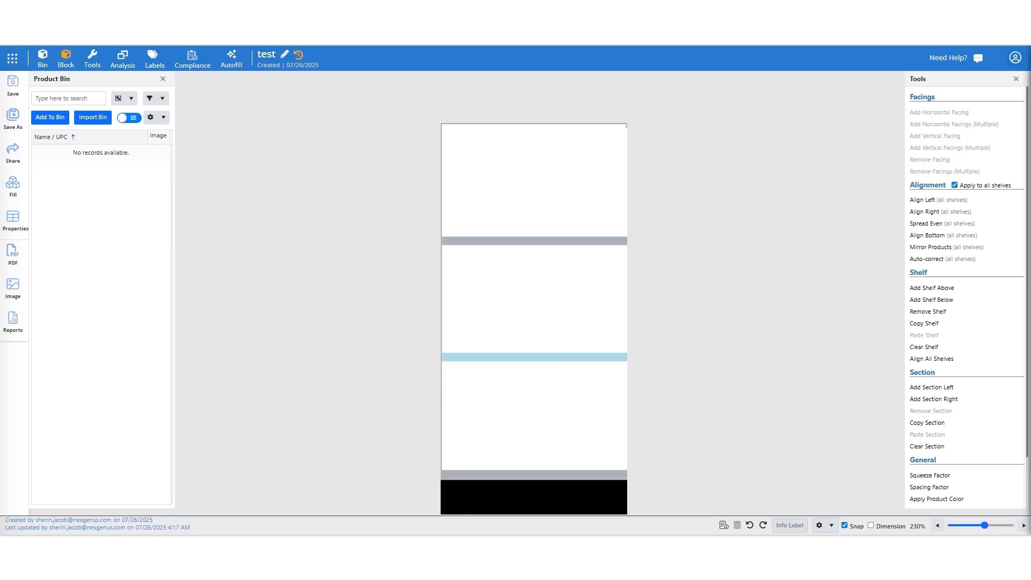
pyautogui.click(125, 98)
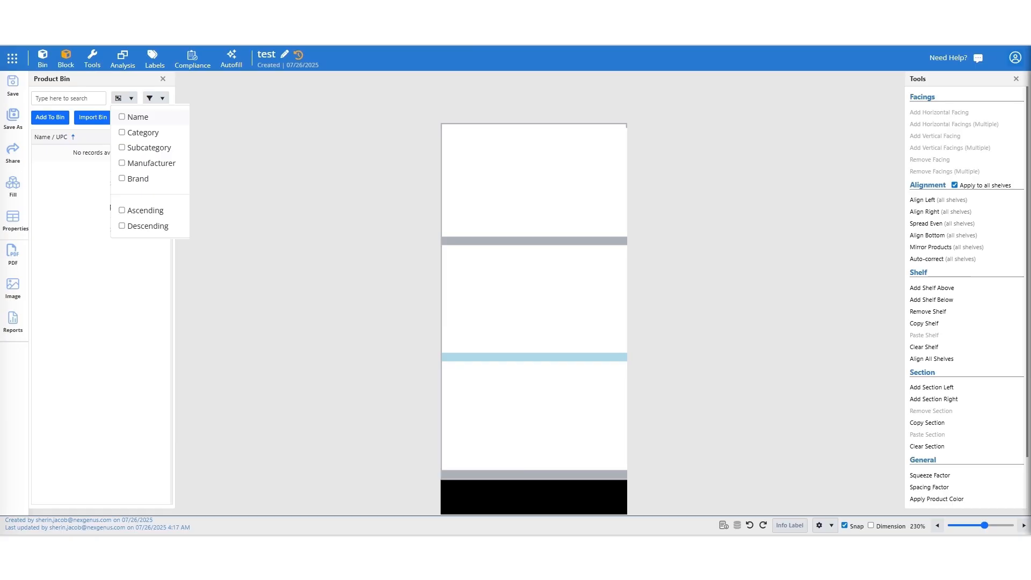
# Open the product catalogue for the bin and examine its category and subcategory filters and its column options.
pyautogui.click(50, 117)
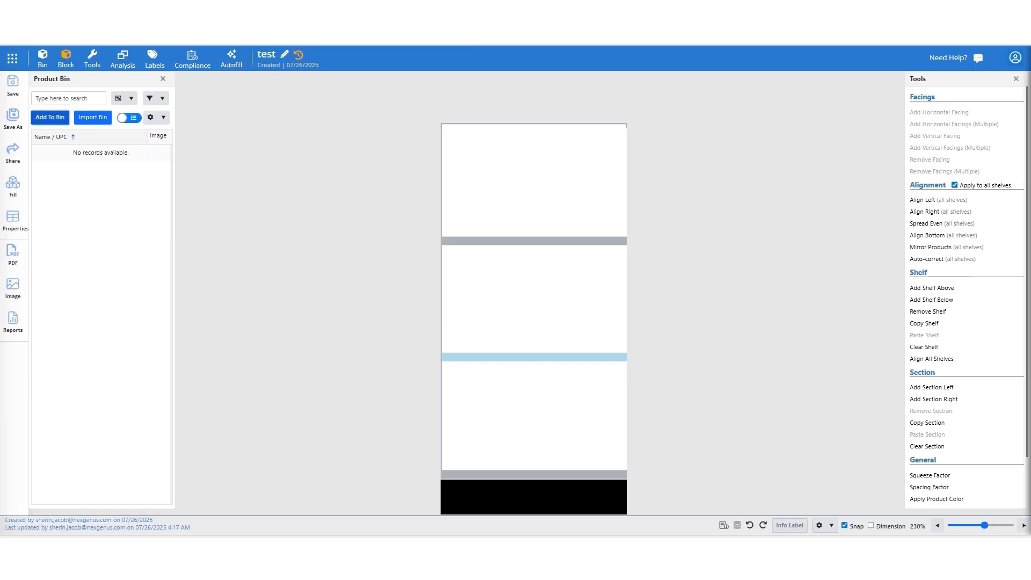
pyautogui.click(462, 117)
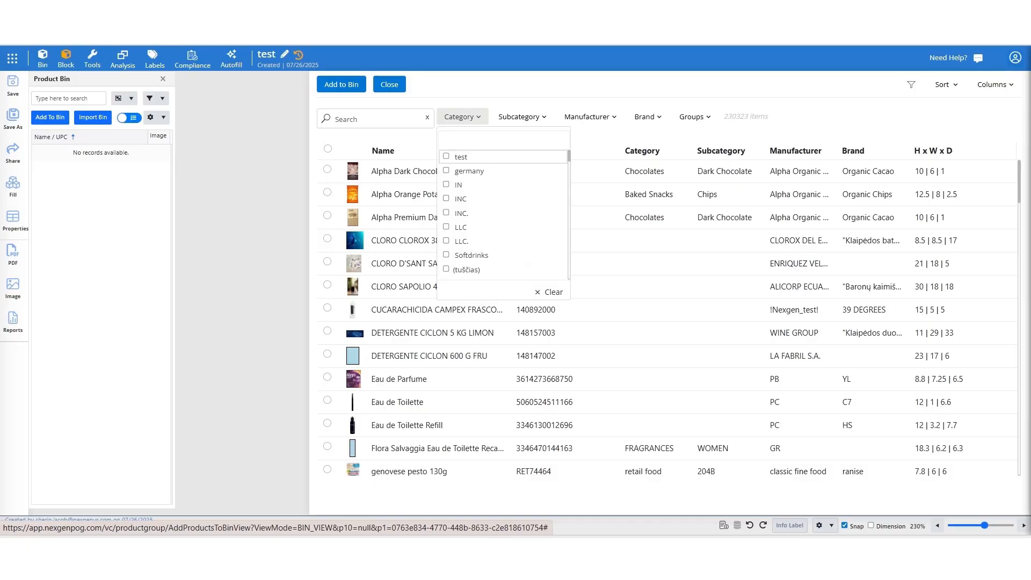
pyautogui.click(522, 117)
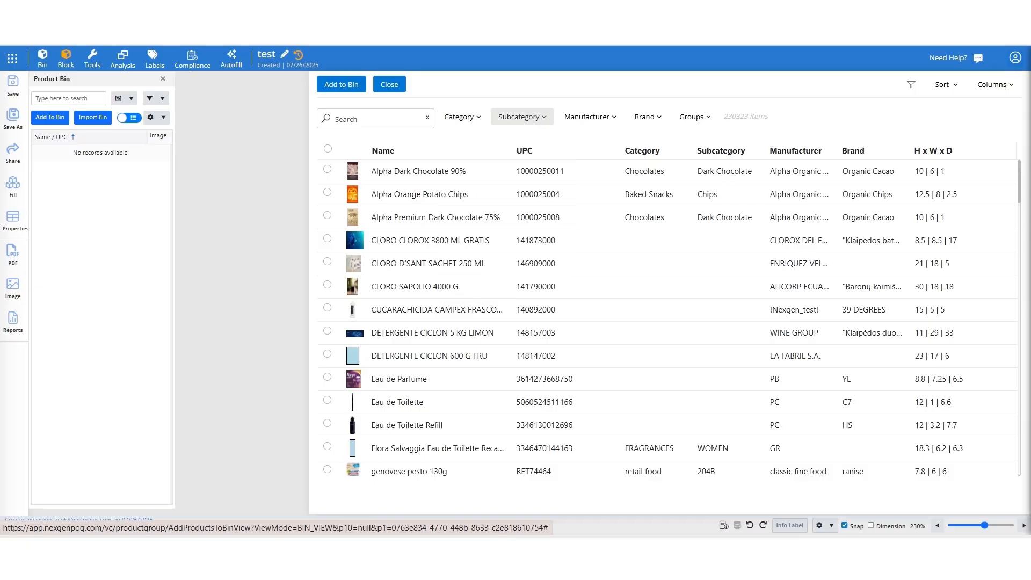
pyautogui.click(995, 85)
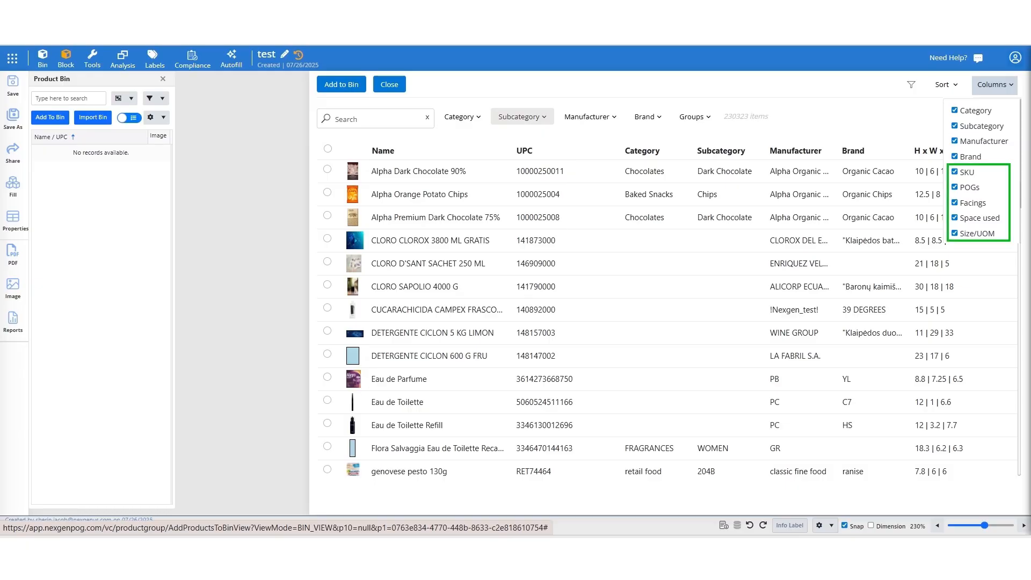
pyautogui.scroll(-2, 982, 171)
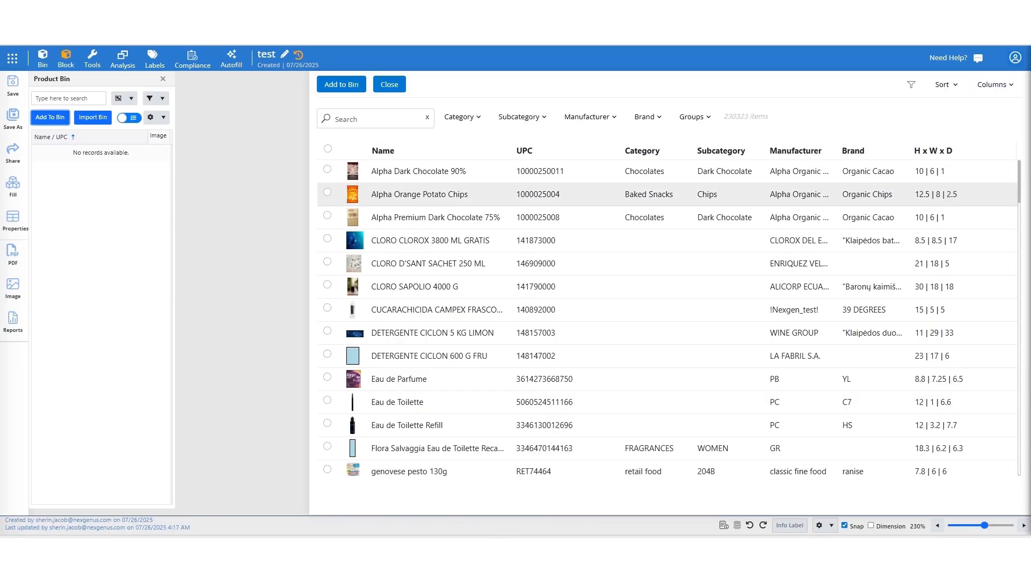
# Select Alpha Orange Potato Chips and Alpha Premium Dark Chocolate 75% in the product catalogue.
pyautogui.click(328, 192)
pyautogui.click(328, 215)
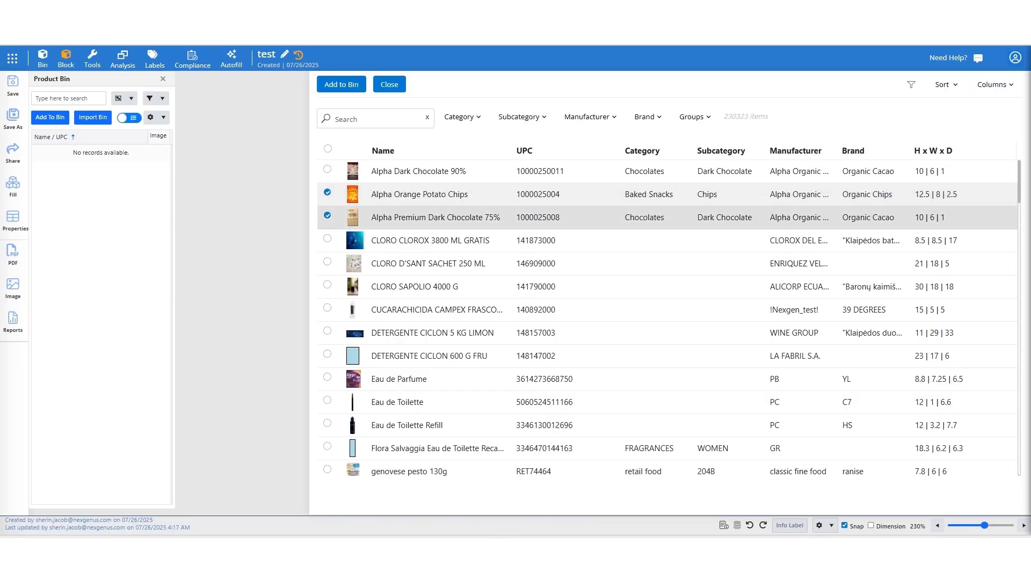
pyautogui.scroll(-1, 669, 318)
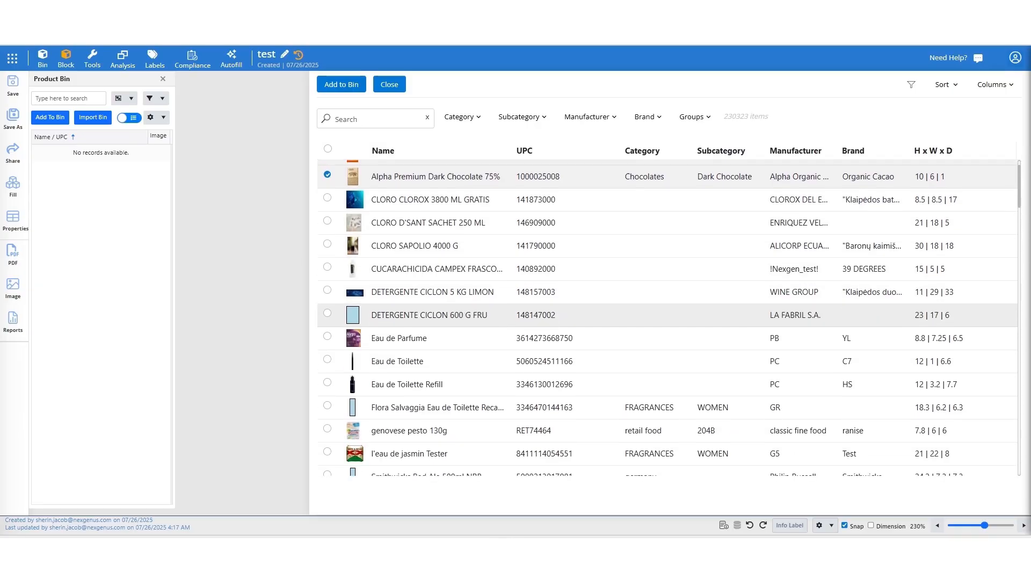
pyautogui.scroll(-10, 668, 353)
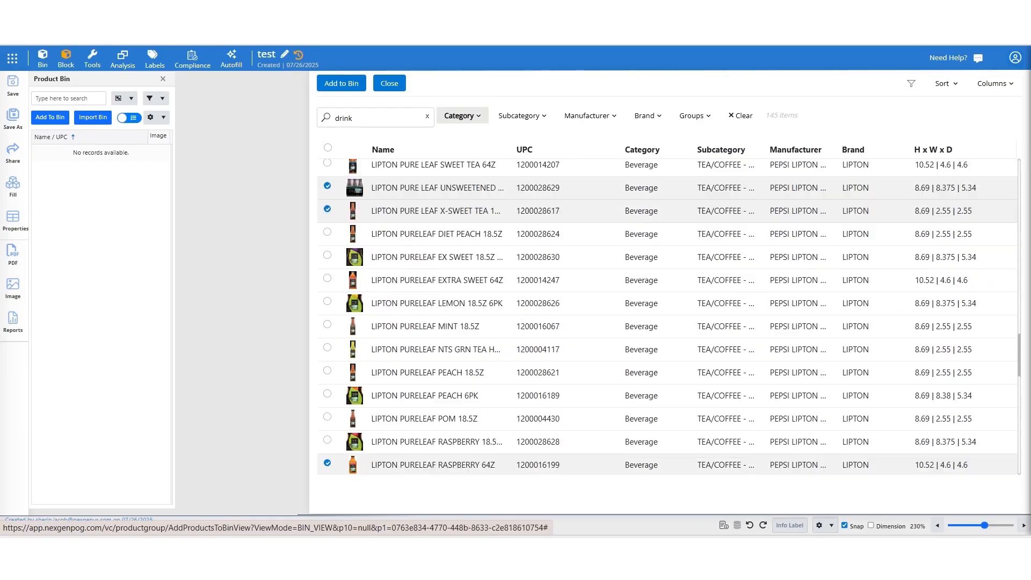
# Add the selected drink products, including the LIPTON PURE LEAF teas, to the product bin and close the catalogue.
pyautogui.click(341, 83)
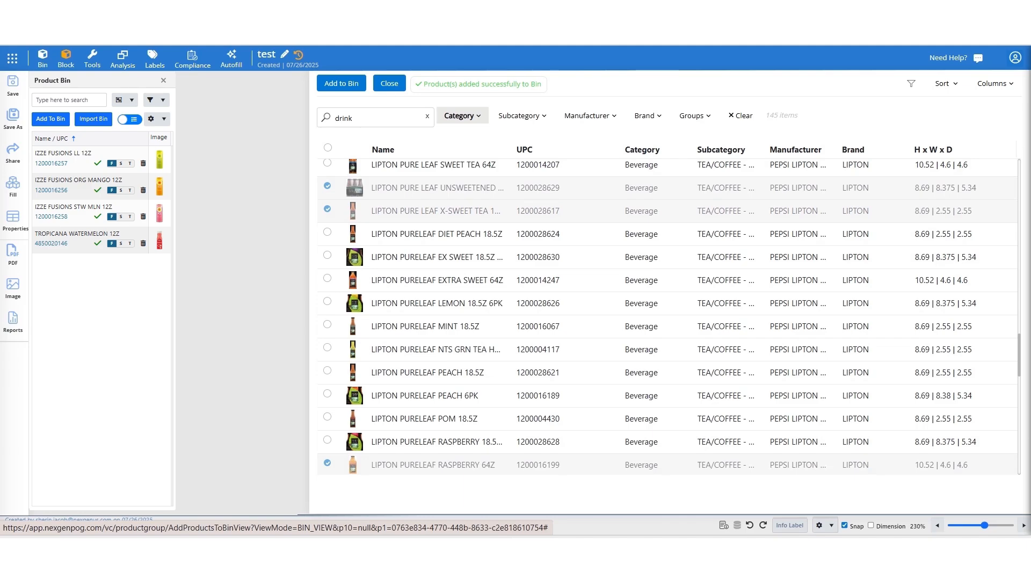
pyautogui.click(390, 83)
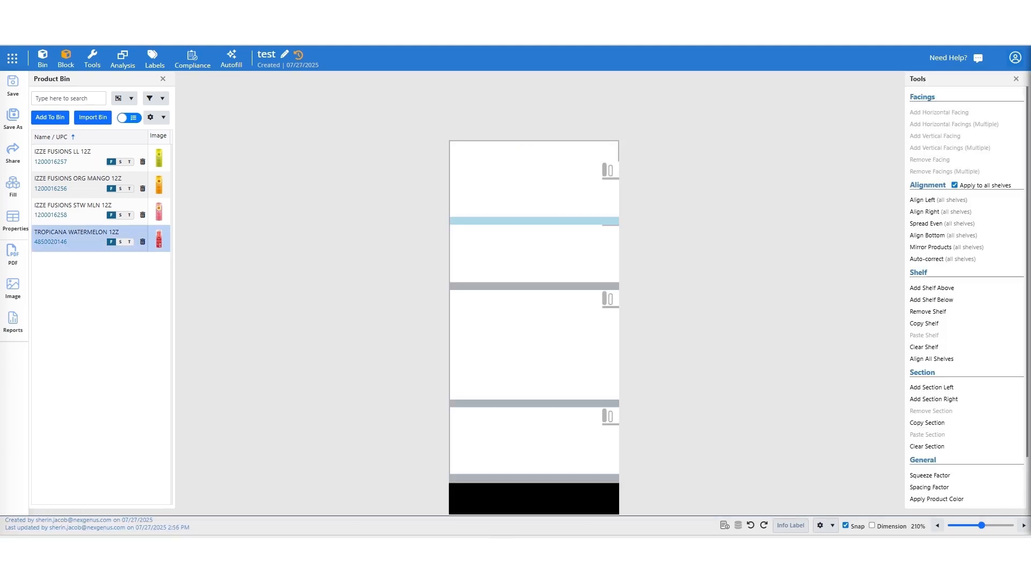
# Place TROPICANA WATERMELON 12Z on the lowest shelf and one of the three IZZE FUSIONS drinks on each shelf above it.
pyautogui.moveTo(542, 404); pyautogui.dragTo(542, 375)
pyautogui.moveTo(159, 238); pyautogui.dragTo(458, 429)
pyautogui.moveTo(159, 211); pyautogui.dragTo(459, 343)
pyautogui.moveTo(159, 184); pyautogui.dragTo(470, 251)
pyautogui.moveTo(159, 158); pyautogui.dragTo(472, 175)
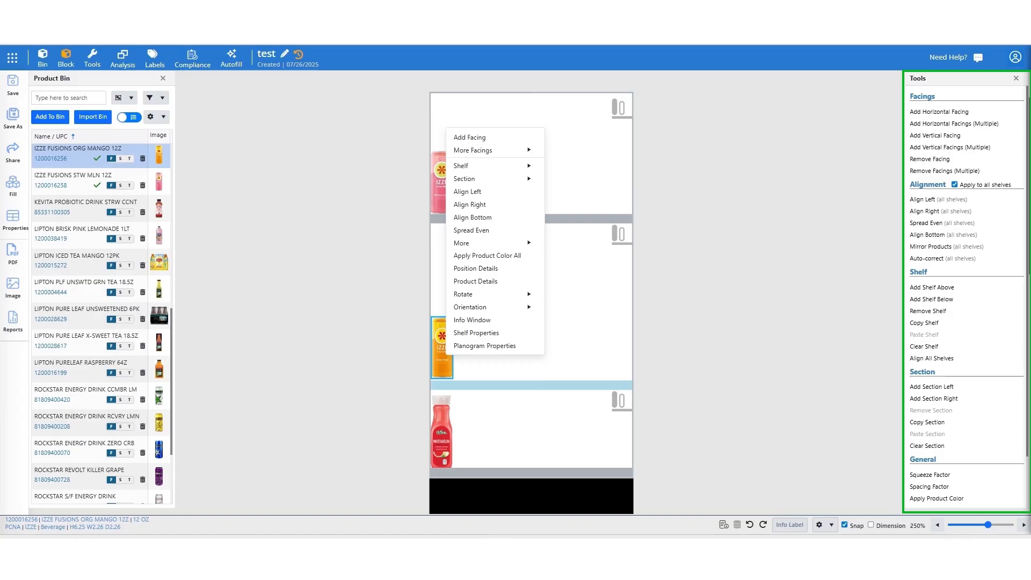
# Add 4 horizontal facings to IZZE FUSIONS ORG MANGO 12Z on its shelf.
pyautogui.moveTo(473, 151)
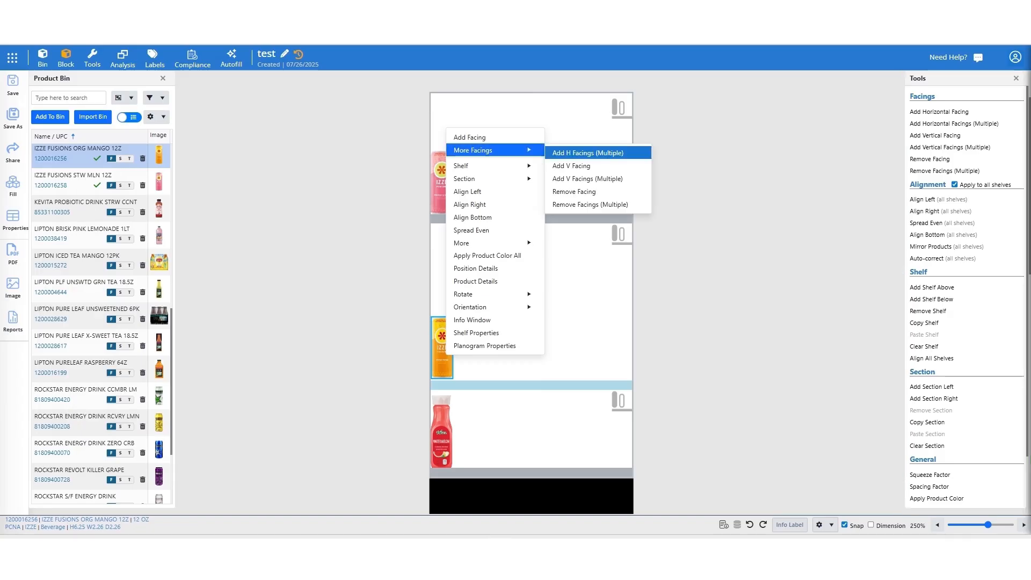
pyautogui.click(598, 153)
pyautogui.write('4')
pyautogui.click(861, 140)
# Add a vertical facing above the IZZE FUSIONS ORG MANGO cans and extend that upper row with three horizontal facings.
pyautogui.rightClick(528, 326)
pyautogui.moveTo(559, 119)
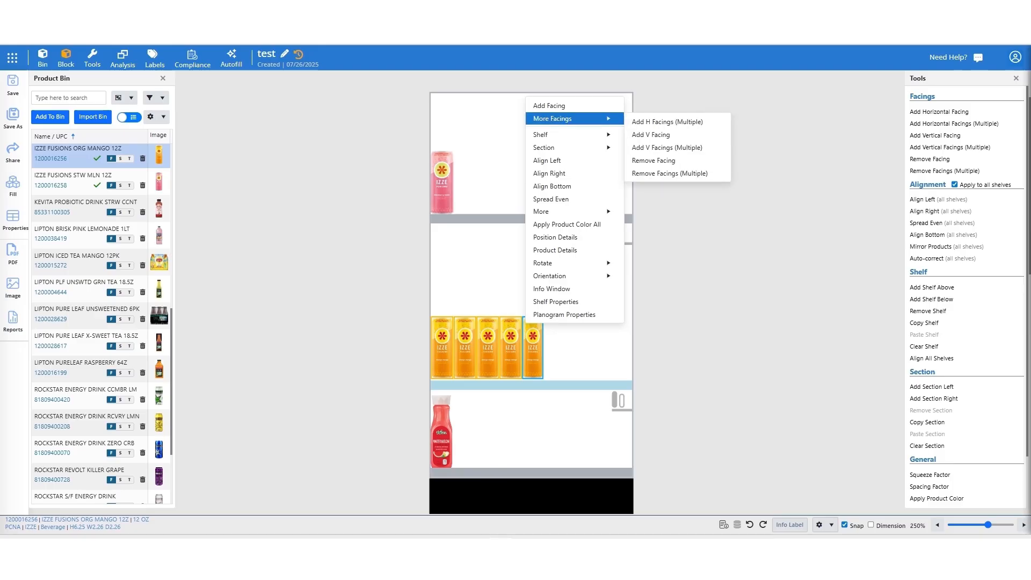
pyautogui.click(651, 135)
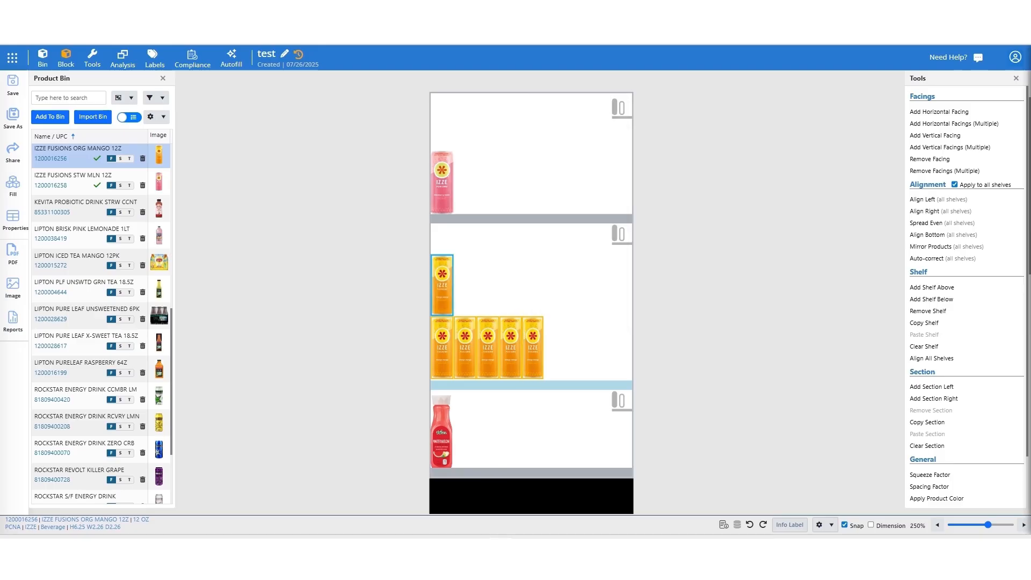
pyautogui.click(939, 111)
pyautogui.click(939, 111)
pyautogui.click(939, 112)
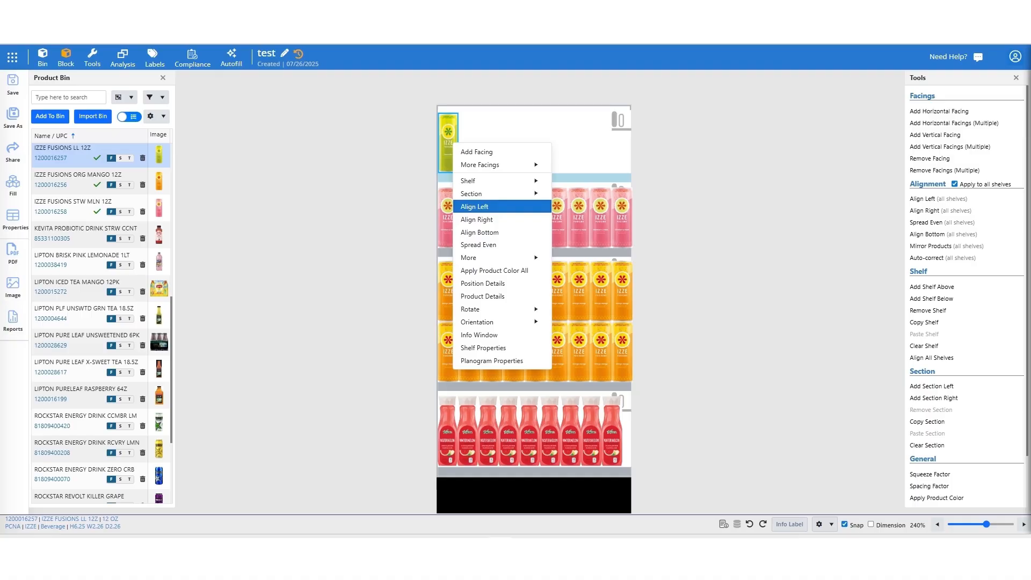
# Apply left, right and bottom alignment to the IZZE FUSIONS LL 12Z cans on the top shelf.
pyautogui.click(474, 207)
pyautogui.rightClick(447, 140)
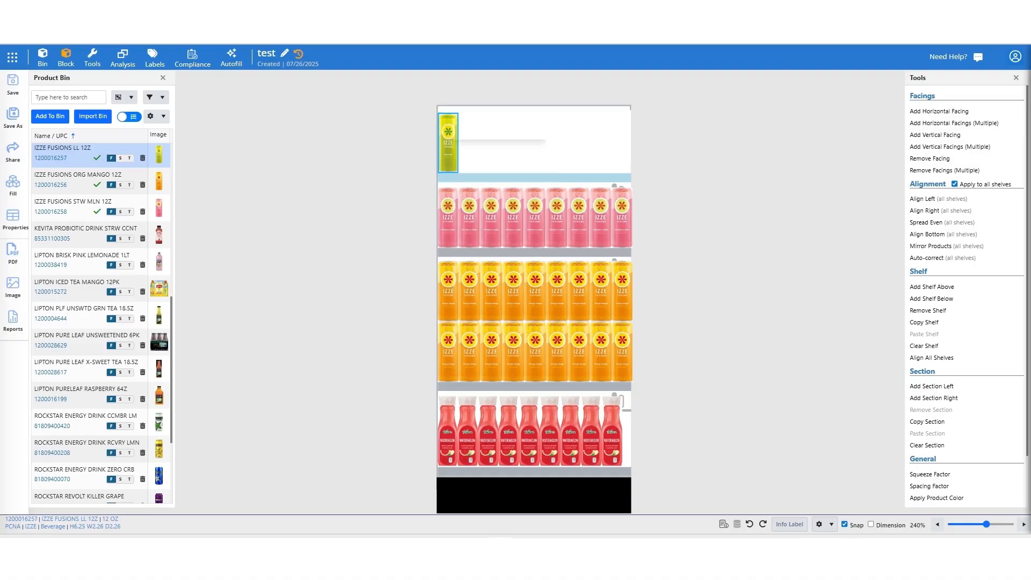
pyautogui.click(471, 217)
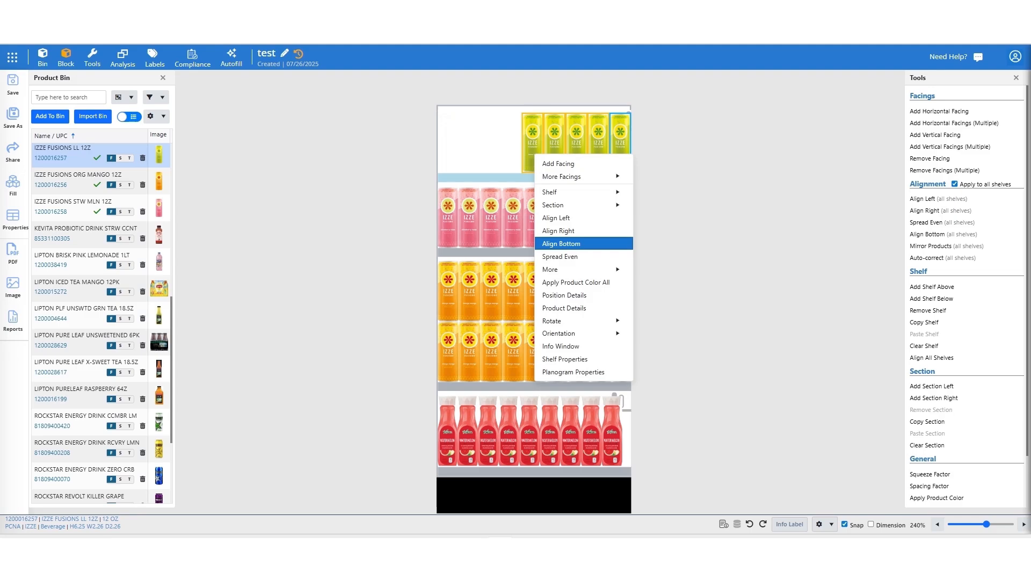
pyautogui.click(561, 244)
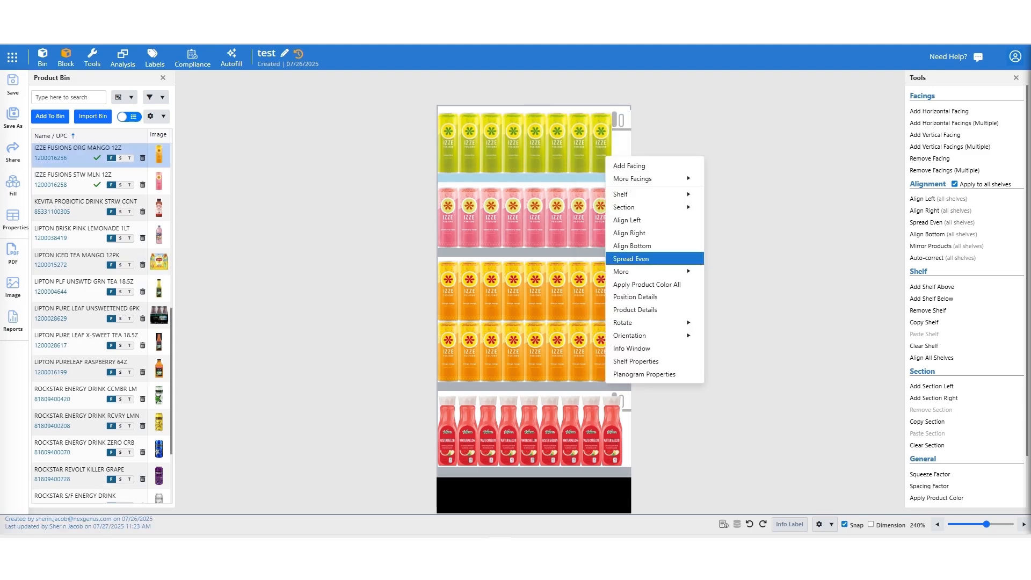
# Spread the IZZE FUSIONS LL 12Z cans evenly across the top shelf and auto-correct that shelf.
pyautogui.click(631, 258)
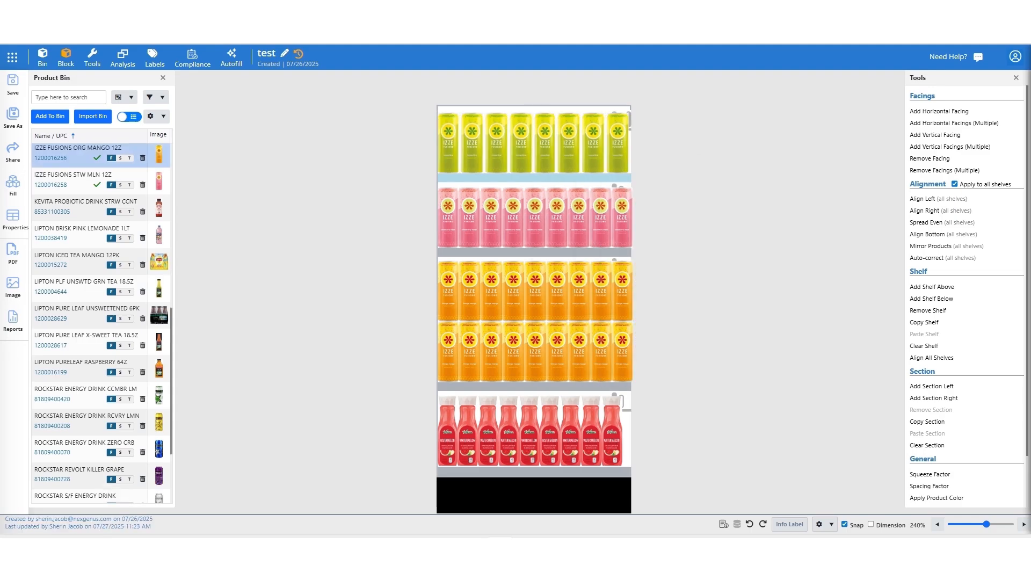
pyautogui.rightClick(618, 154)
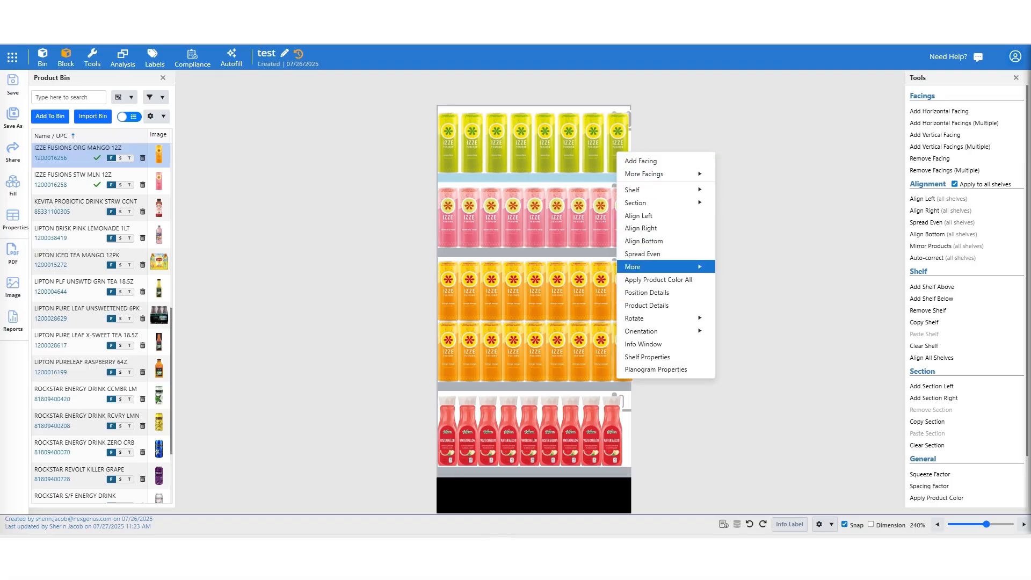
pyautogui.moveTo(645, 267)
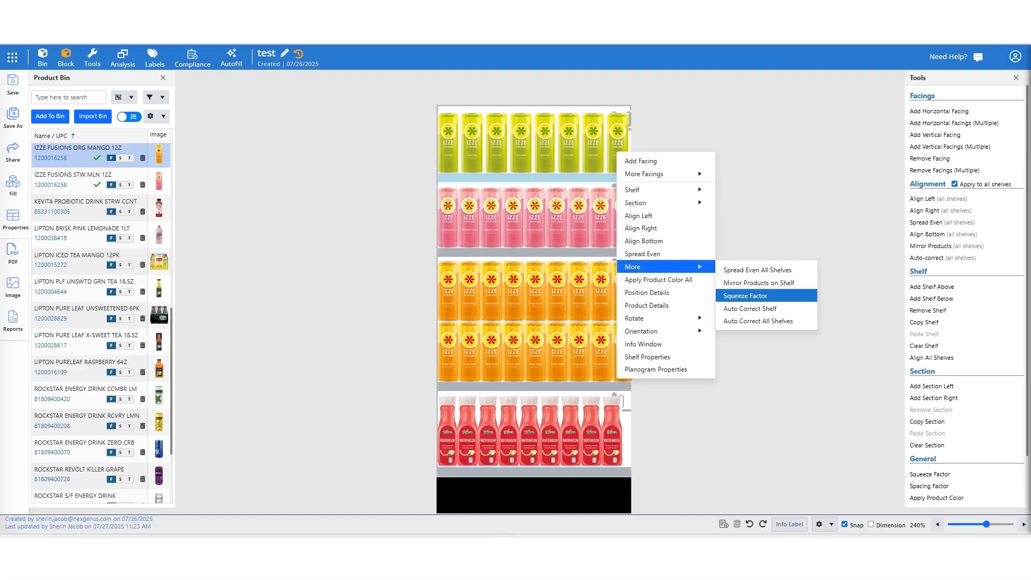
pyautogui.click(751, 309)
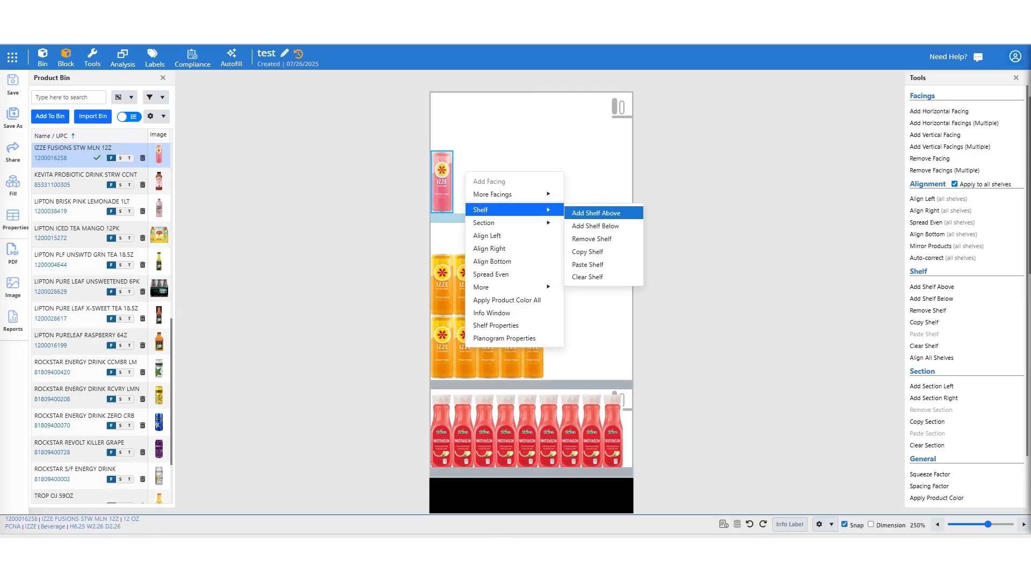
# Add a shelf above the IZZE FUSIONS STW MLN 12Z shelf and a section on the planogram's left side, trying Paste Section there.
pyautogui.click(596, 213)
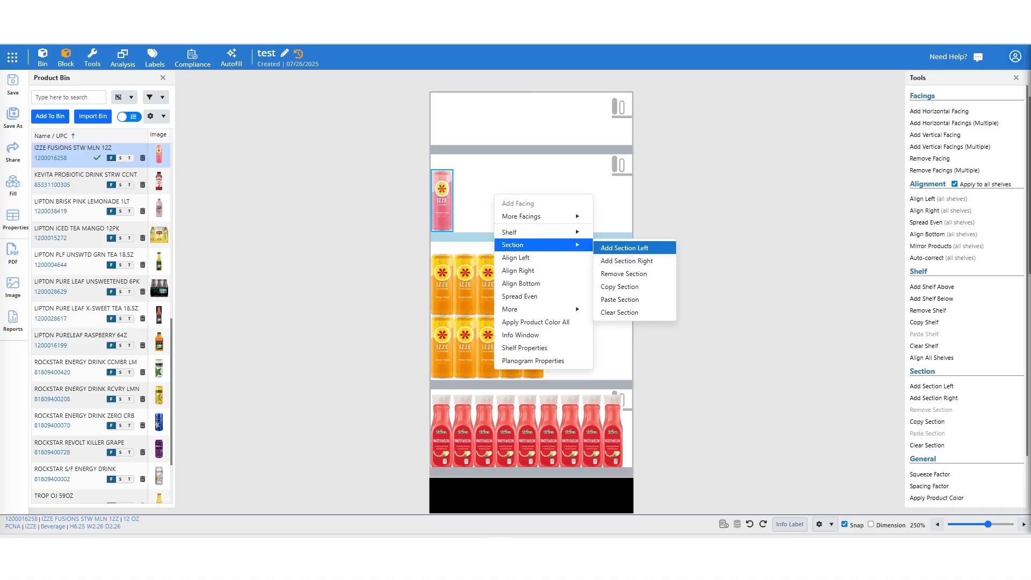
pyautogui.click(623, 248)
pyautogui.rightClick(668, 124)
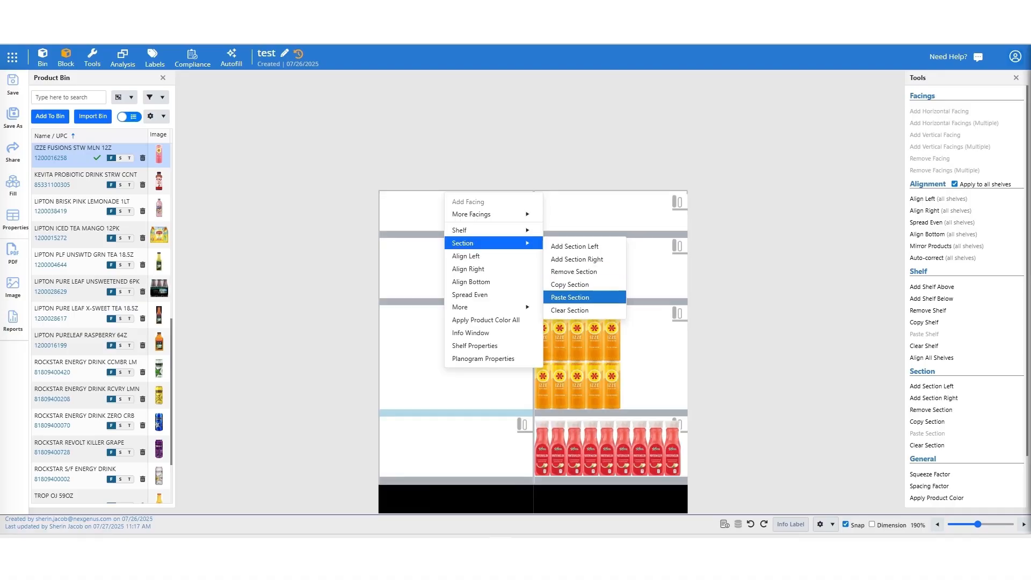
pyautogui.click(570, 297)
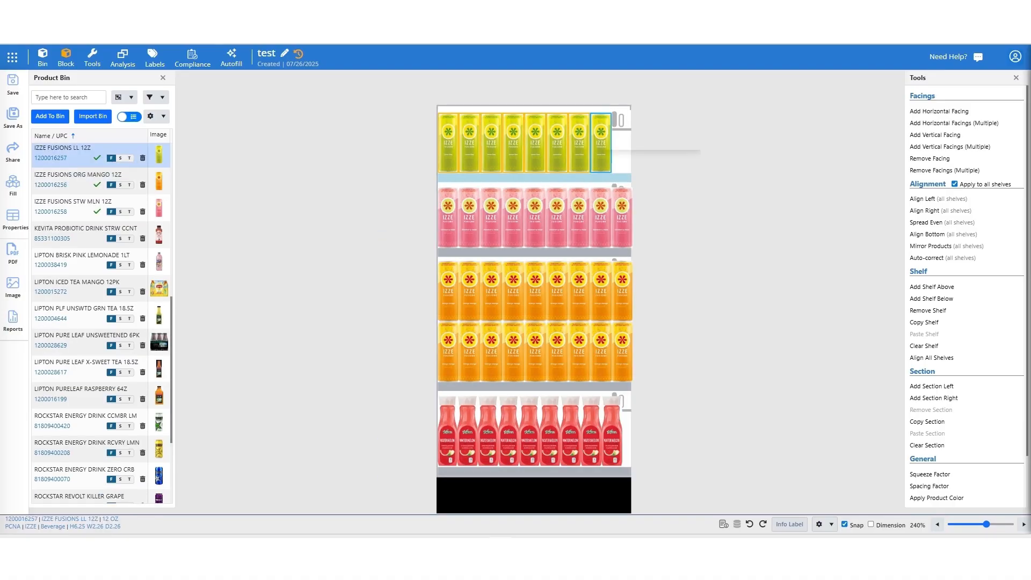
# Examine the product details of IZZE FUSIONS LL 12Z, including its descriptions and values and its financial and inventory data.
pyautogui.rightClick(602, 151)
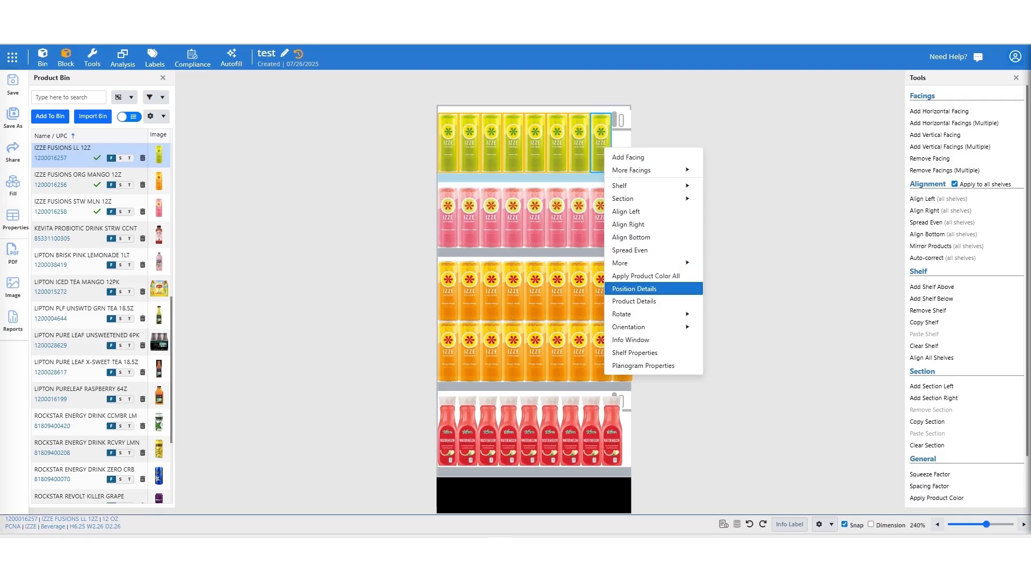
pyautogui.click(634, 302)
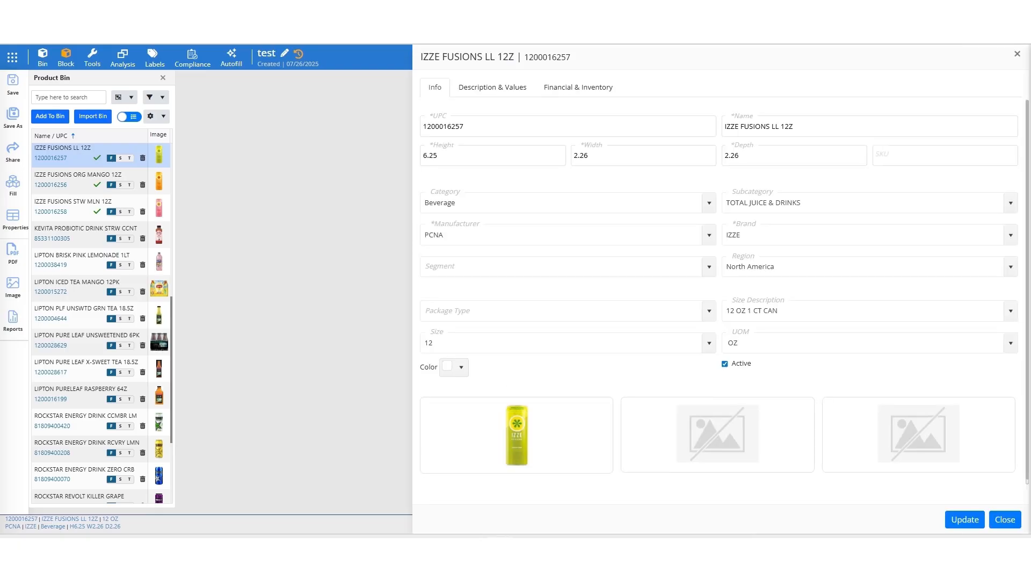
pyautogui.click(492, 87)
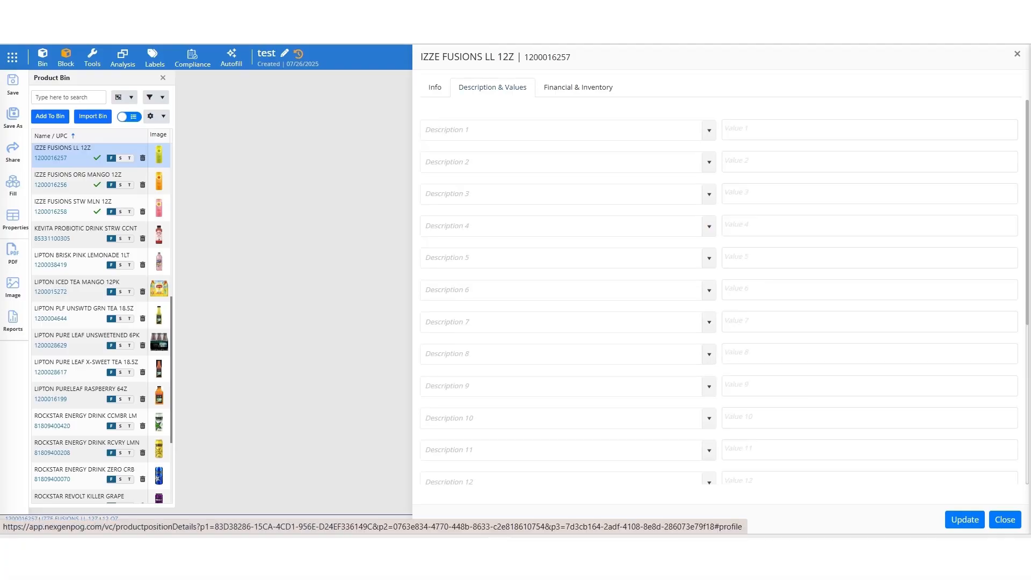
pyautogui.click(578, 87)
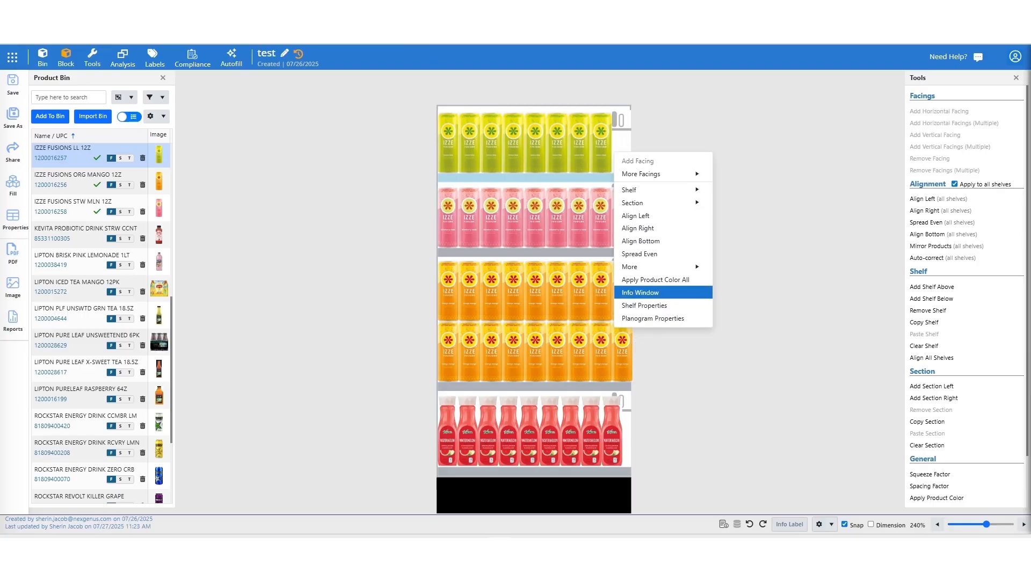
# Show the Info Window for the top shelf and examine the product information of an IZZE FUSIONS LL 12Z can.
pyautogui.click(640, 293)
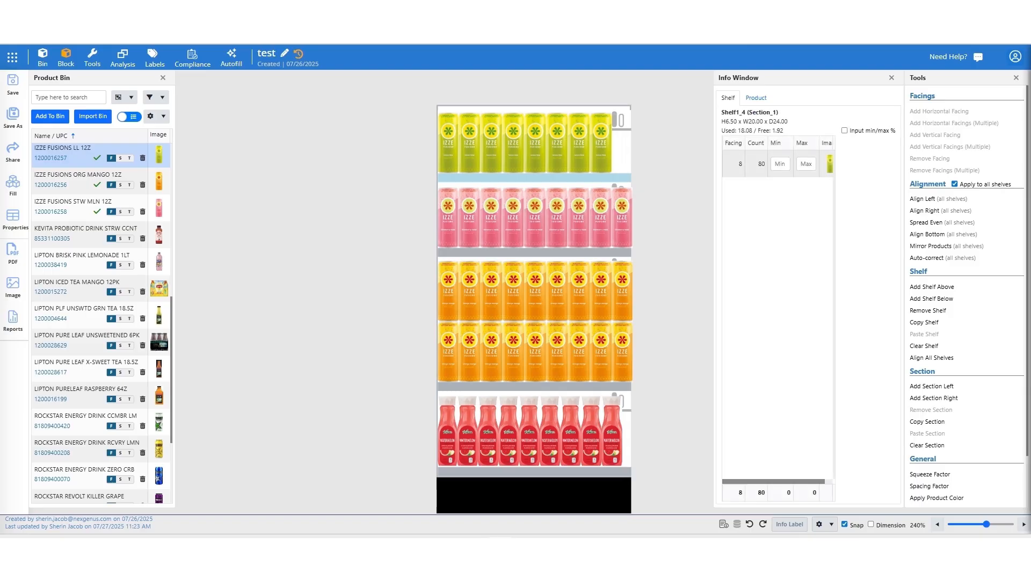
pyautogui.click(756, 99)
pyautogui.click(601, 143)
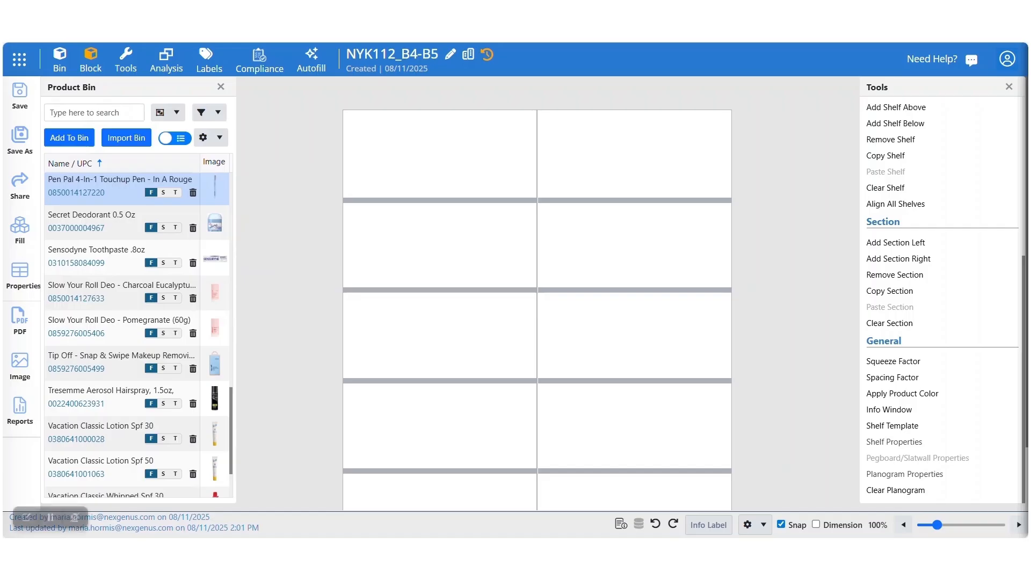
# Create a shelf template 5.00 high, 12.00 wide and 10.00 deep, and place it at the left end of the left section's second shelf.
pyautogui.click(892, 426)
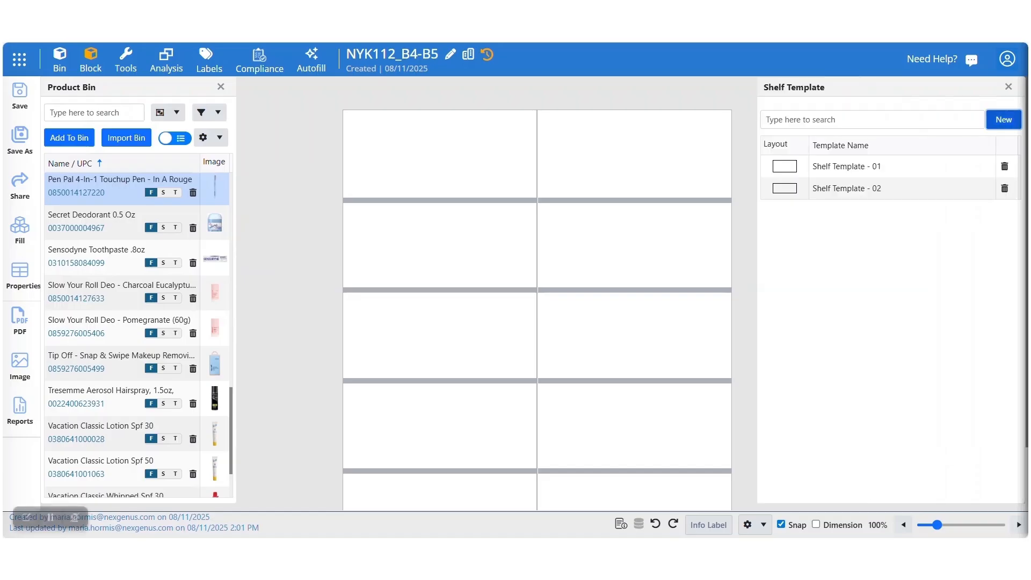
pyautogui.click(1004, 119)
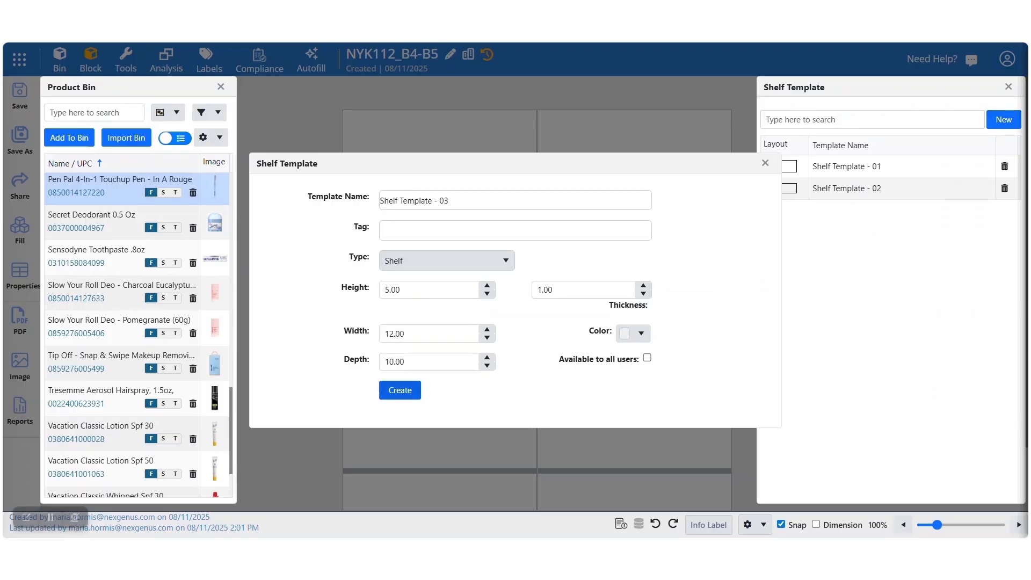
pyautogui.click(400, 390)
pyautogui.moveTo(784, 214); pyautogui.dragTo(343, 255)
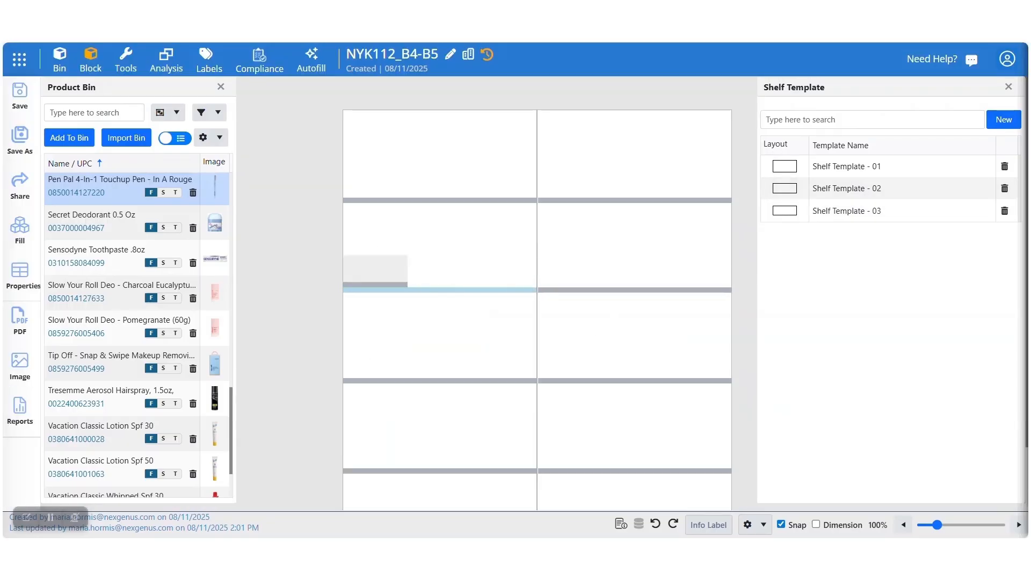
# Place Pen Pal 4-In-1 Touchup Pen - Berry Busy on the small template shelf and add 7 horizontal facings.
pyautogui.scroll(2, 137, 333)
pyautogui.moveTo(215, 263); pyautogui.dragTo(370, 250)
pyautogui.press('h')
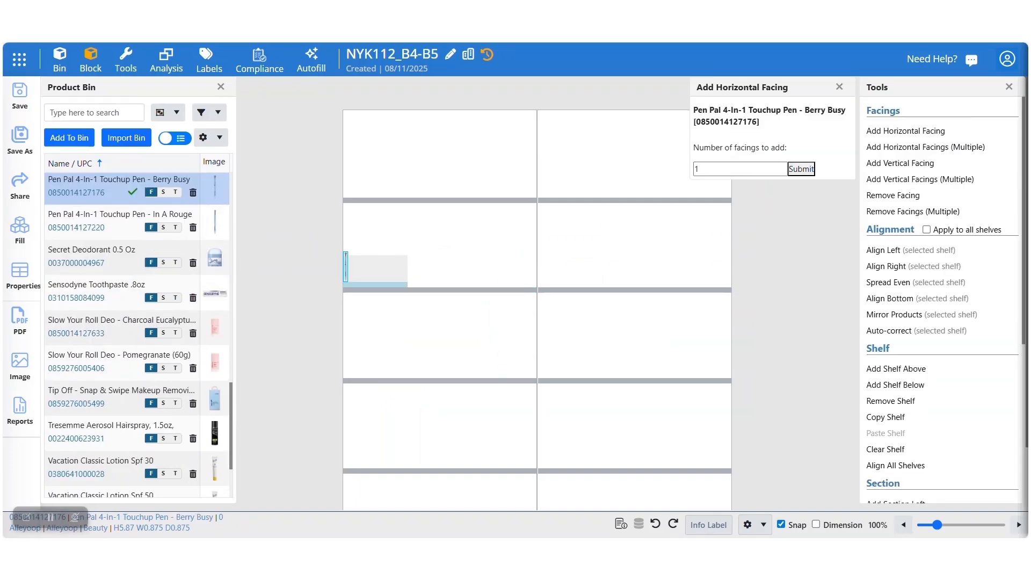
pyautogui.press('BackSpace')
pyautogui.write('7')
pyautogui.press('Return')
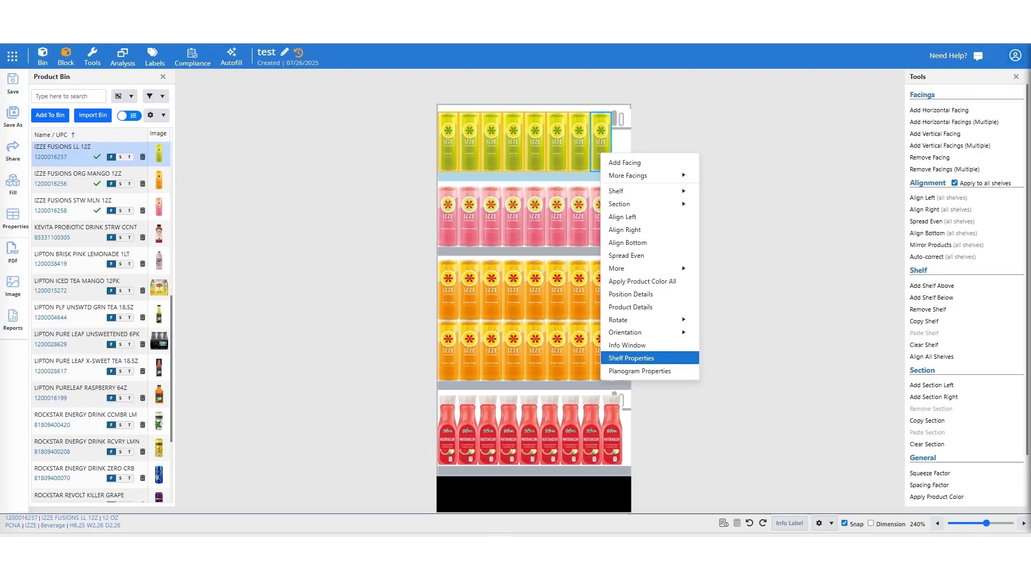
# Open the top shelf's Shelf Properties and the Planogram Properties for review.
pyautogui.click(631, 357)
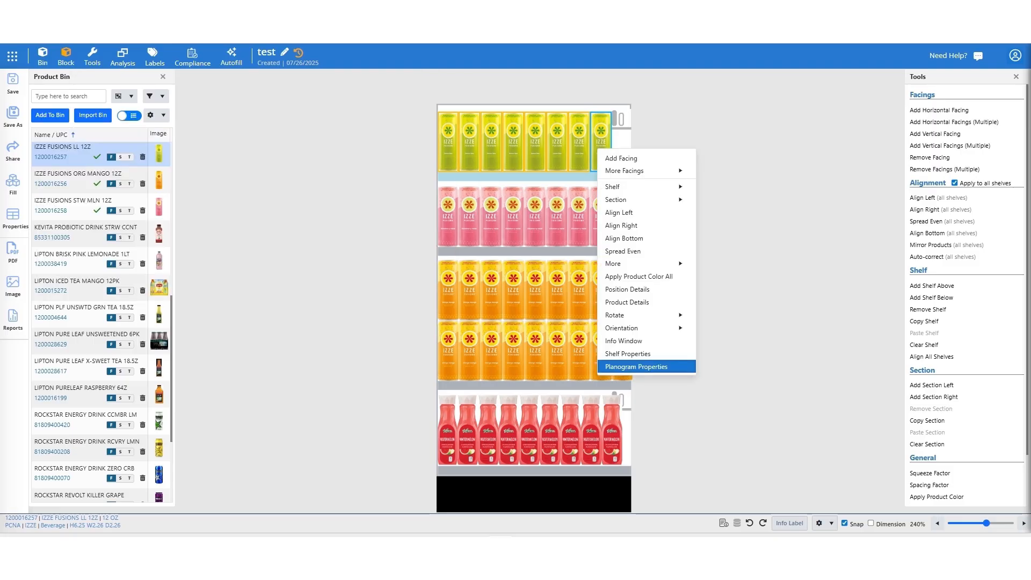
pyautogui.click(637, 367)
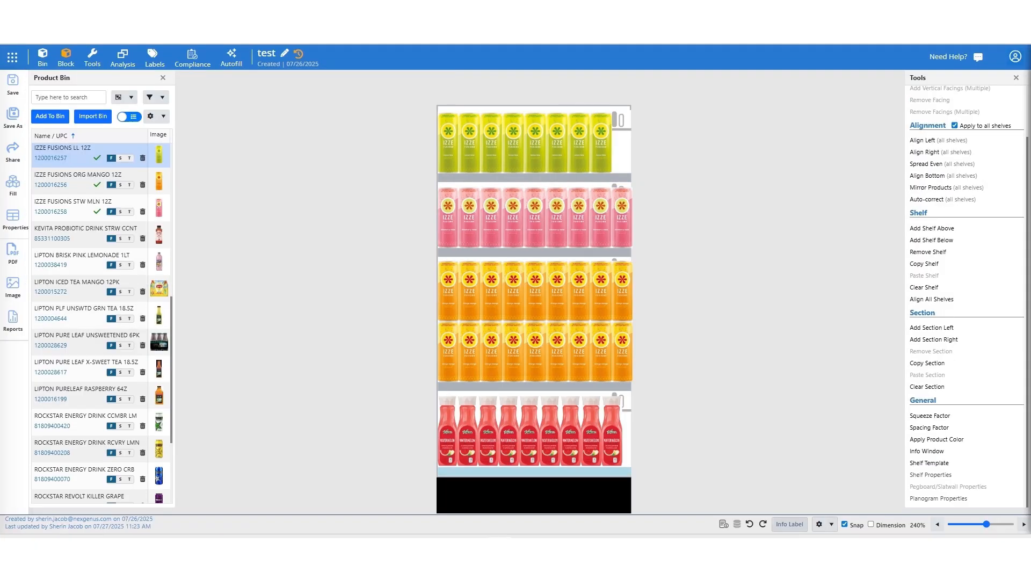
# Show info labels in place of the product pictures, and restore the planogram's Image View.
pyautogui.click(790, 524)
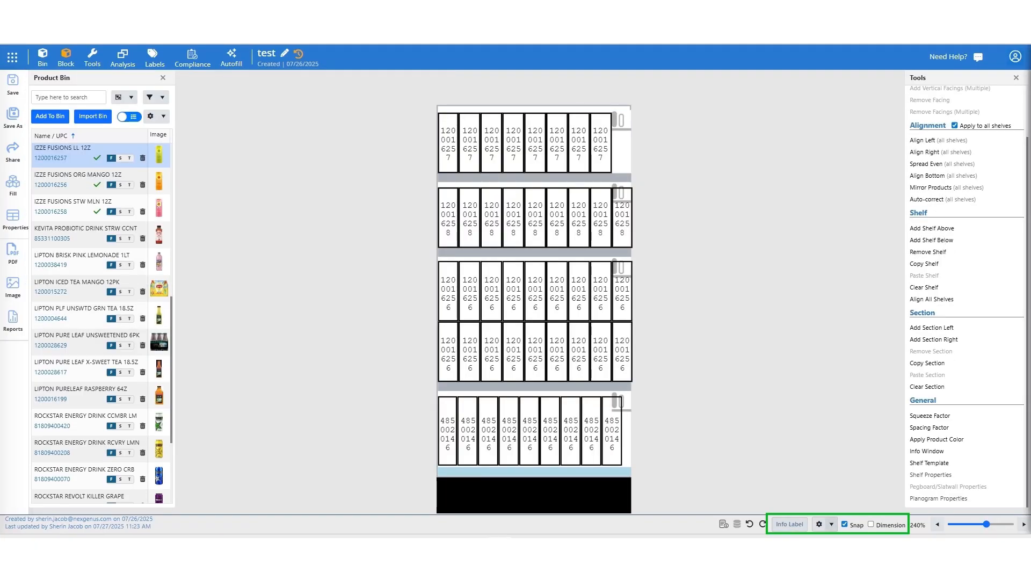
pyautogui.click(832, 524)
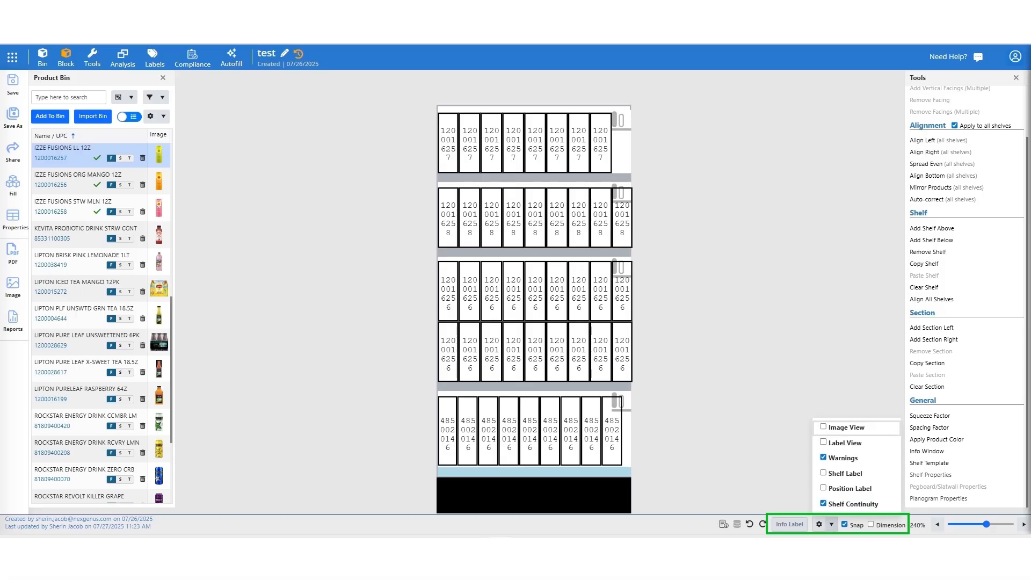
pyautogui.click(844, 428)
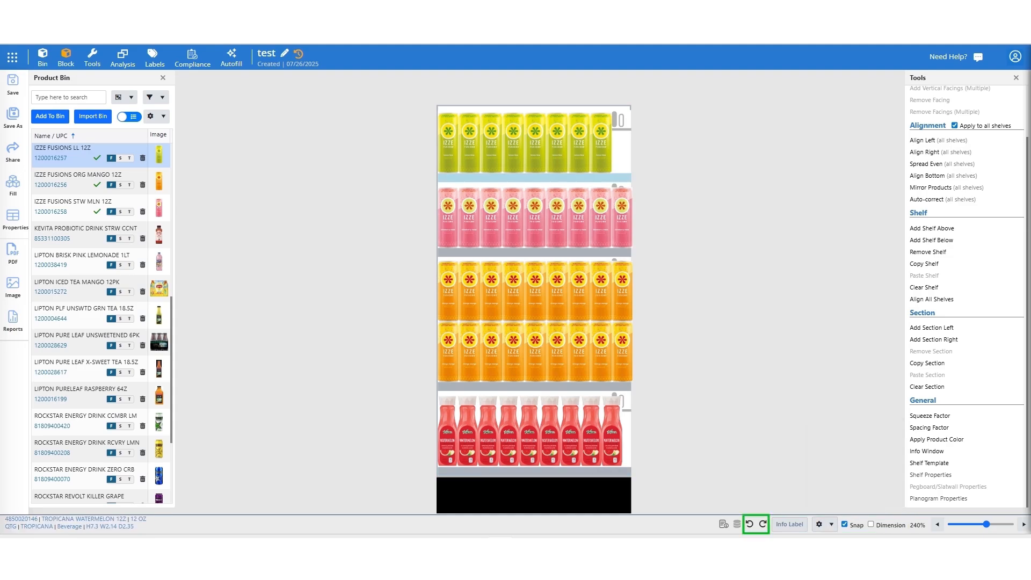
pyautogui.click(534, 472)
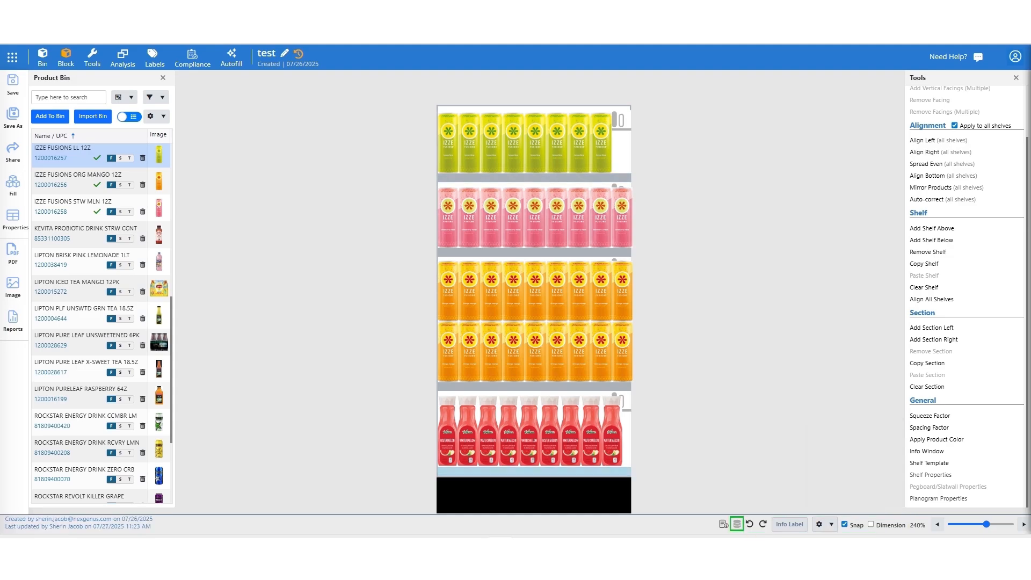
pyautogui.click(737, 524)
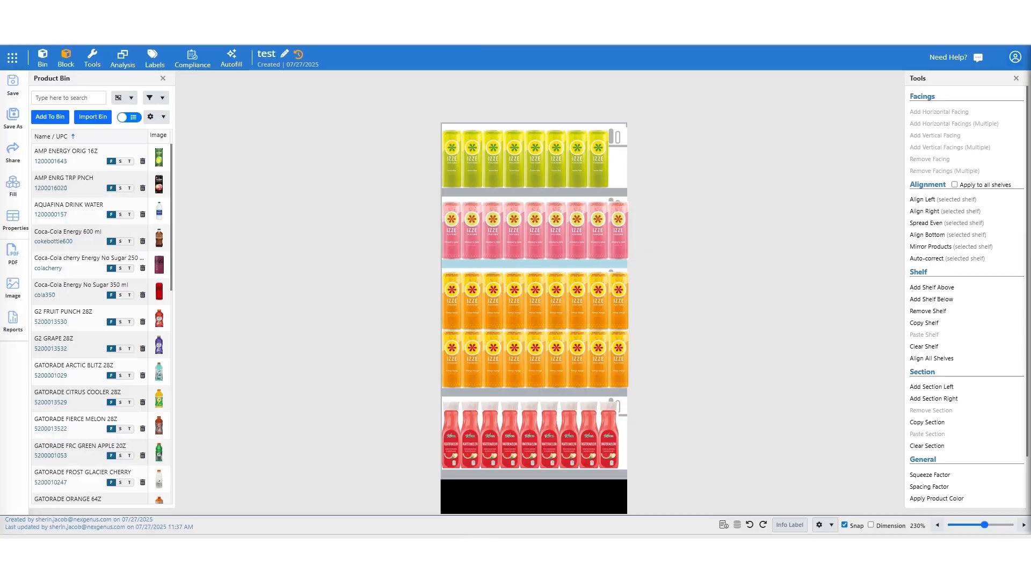
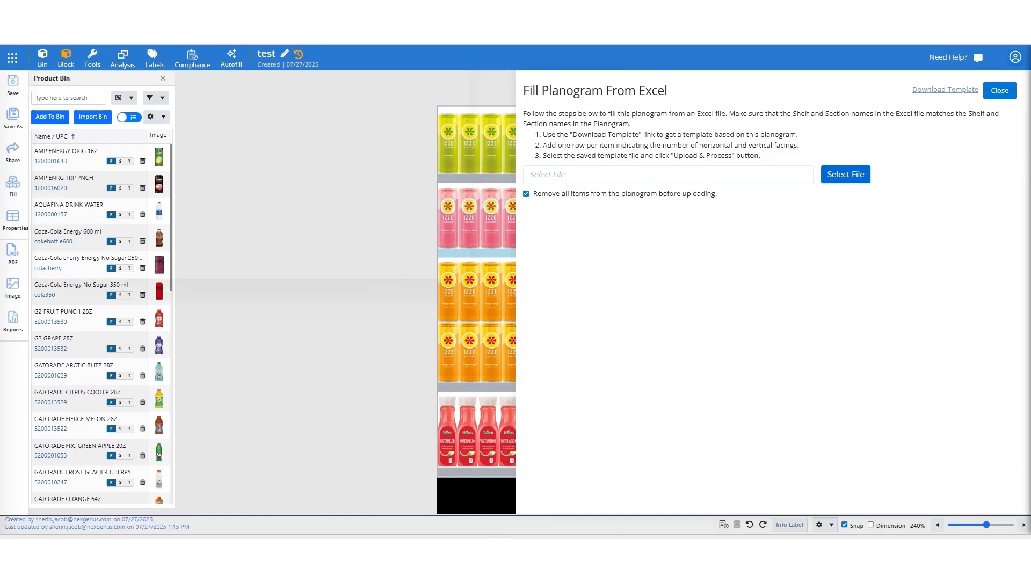
# Select the saved Excel template file to fill the planogram from.
pyautogui.doubleClick(183, 95)
pyautogui.click(854, 175)
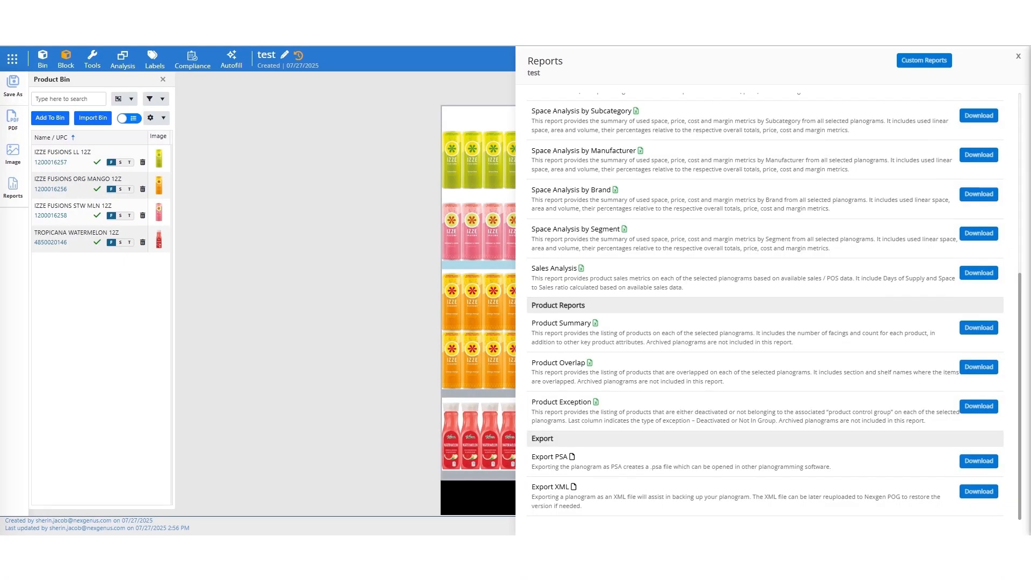
# Examine the reports available for the planogram and the shelf, section and planogram space columns of the Space Analysis report.
pyautogui.scroll(5, 765, 306)
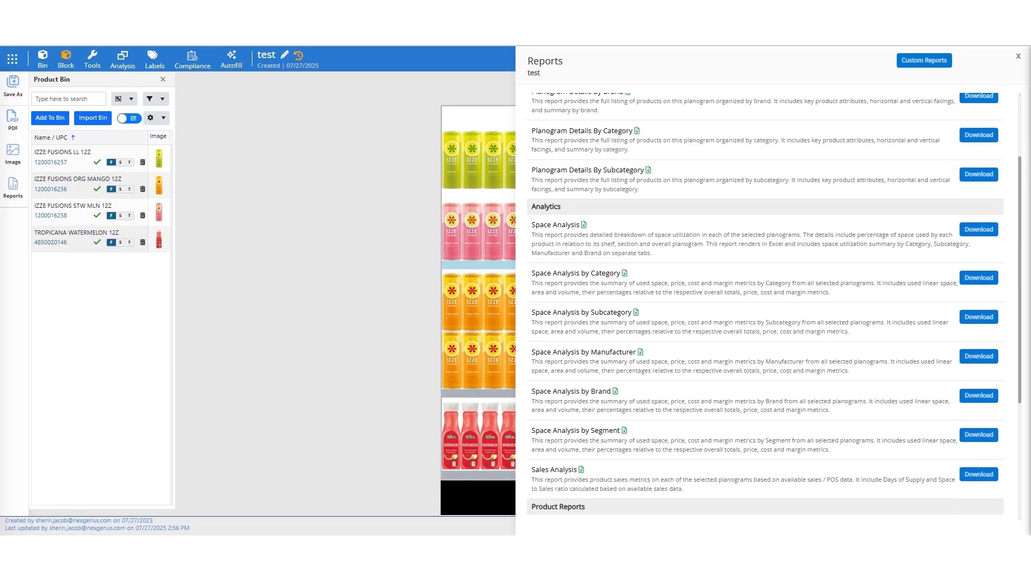
pyautogui.scroll(1, 766, 306)
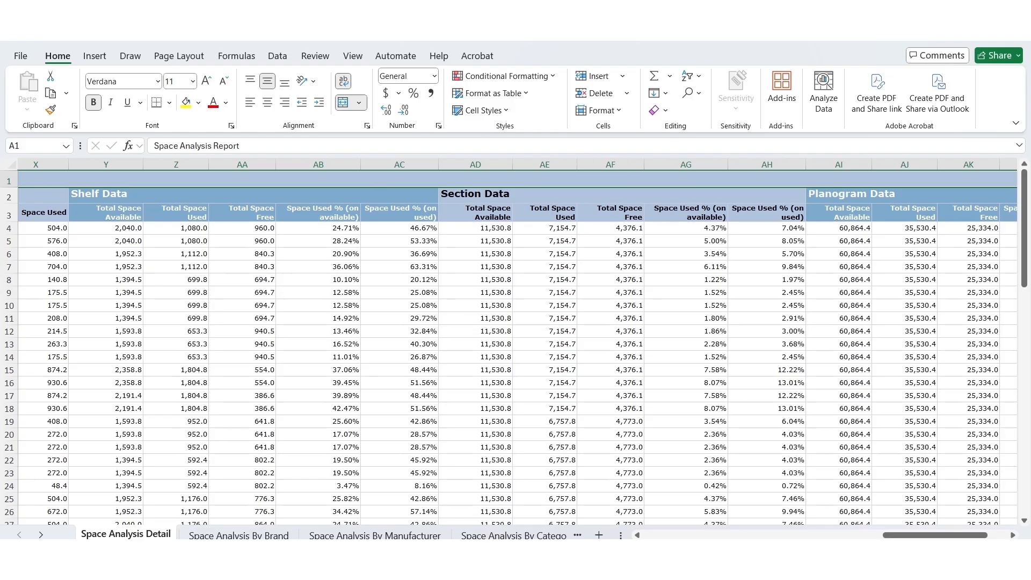
pyautogui.moveTo(936, 536); pyautogui.dragTo(935, 536)
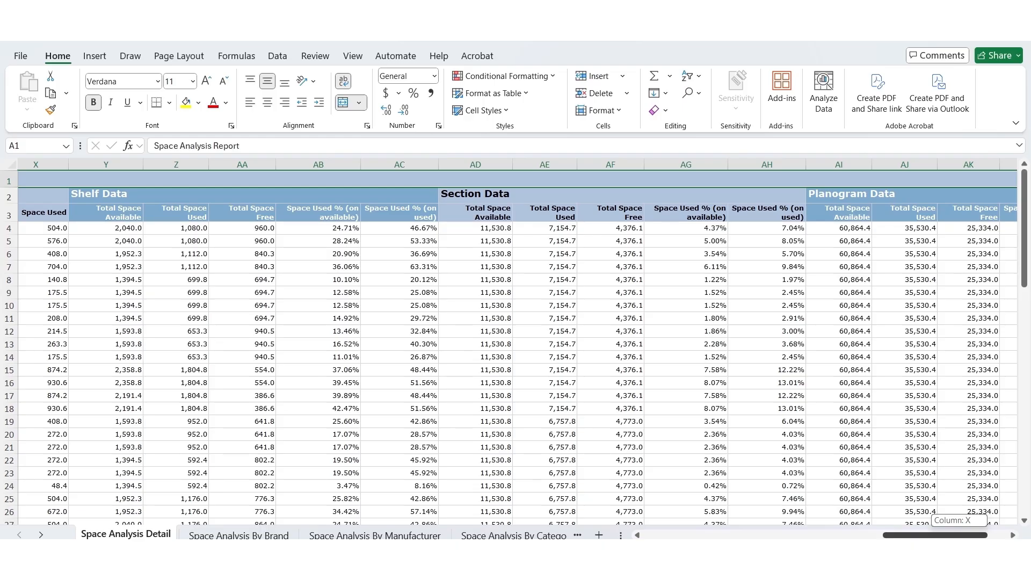
pyautogui.moveTo(935, 535); pyautogui.dragTo(955, 536)
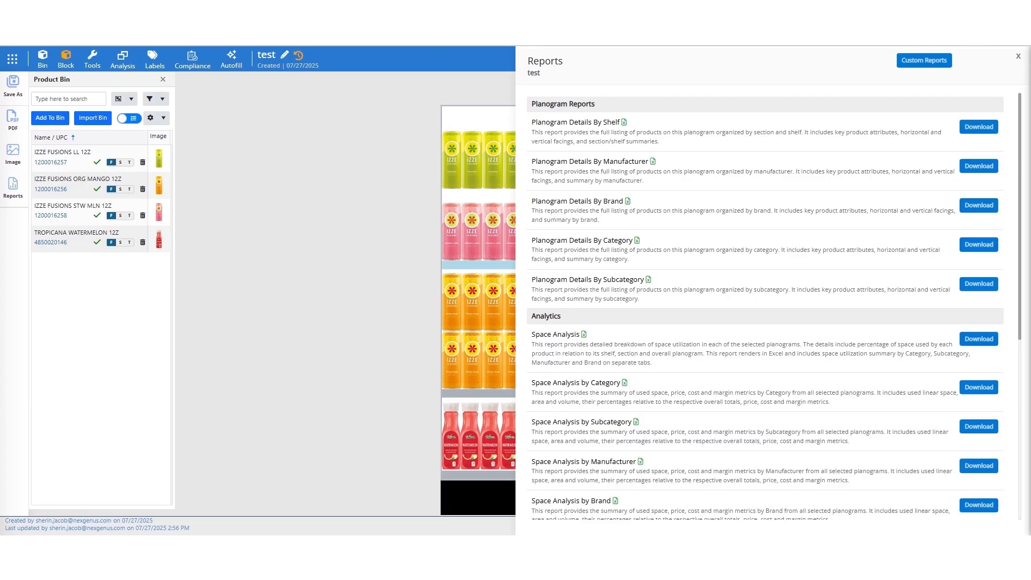
pyautogui.scroll(-3, 765, 306)
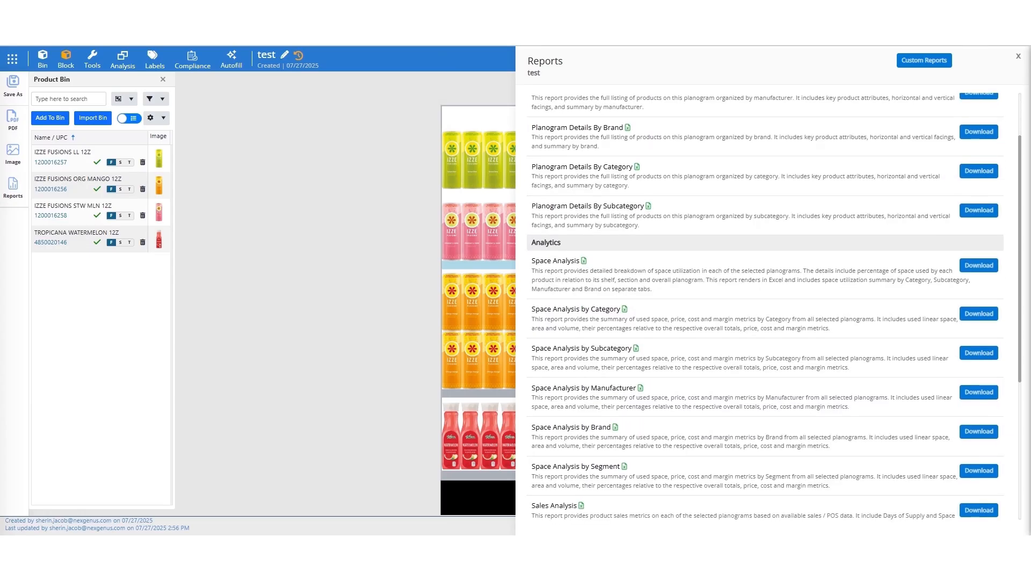
# Examine the Sales Analysis report's product, facings and sales columns, and the UPC sales and movement columns of the sales data sheet.
pyautogui.scroll(-1, 766, 306)
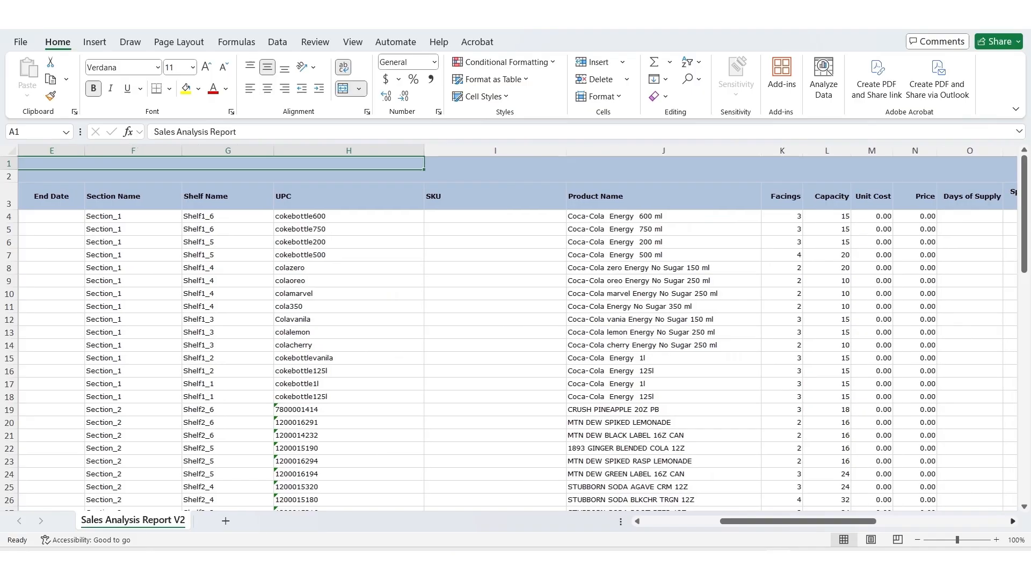
pyautogui.hscroll(10, 519, 333)
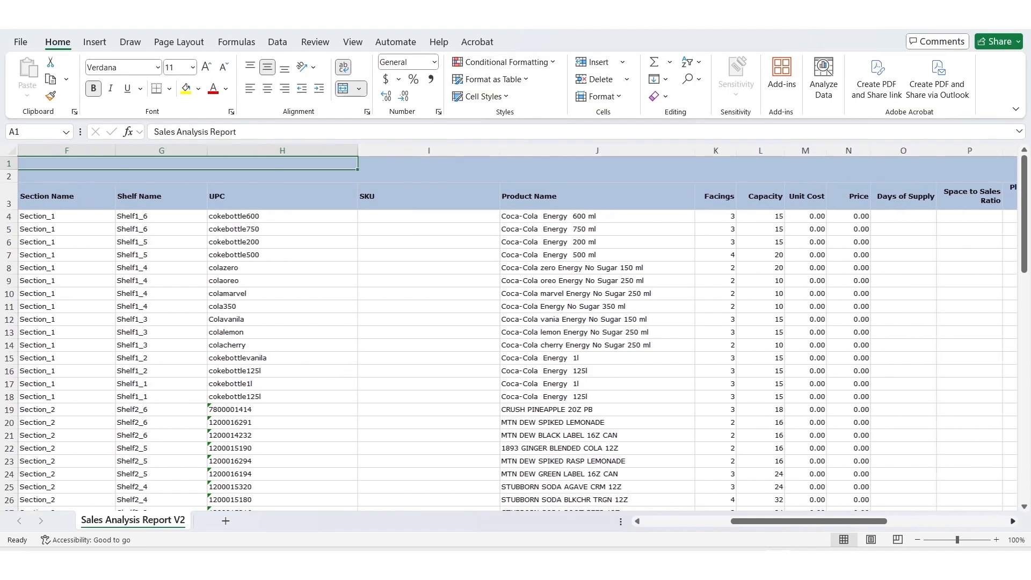
pyautogui.moveTo(920, 521); pyautogui.dragTo(887, 521)
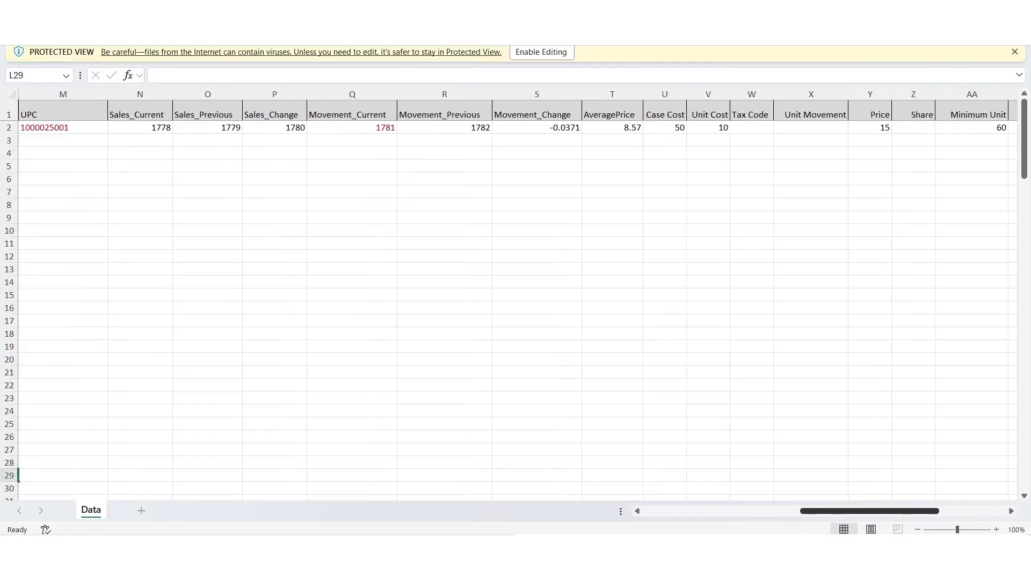
pyautogui.hscroll(10, 525, 300)
pyautogui.hscroll(-3, 524, 301)
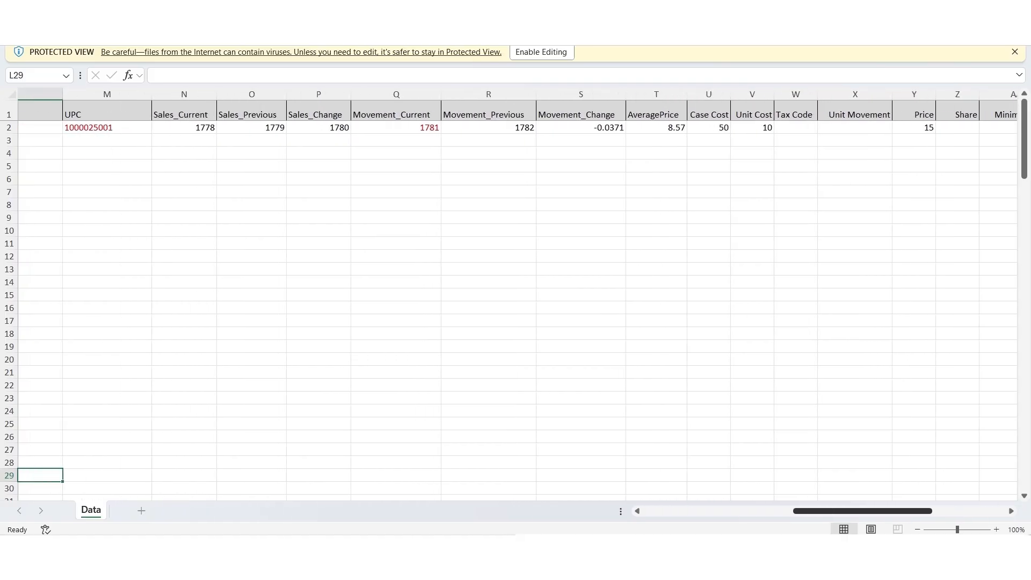
pyautogui.hscroll(1, 525, 301)
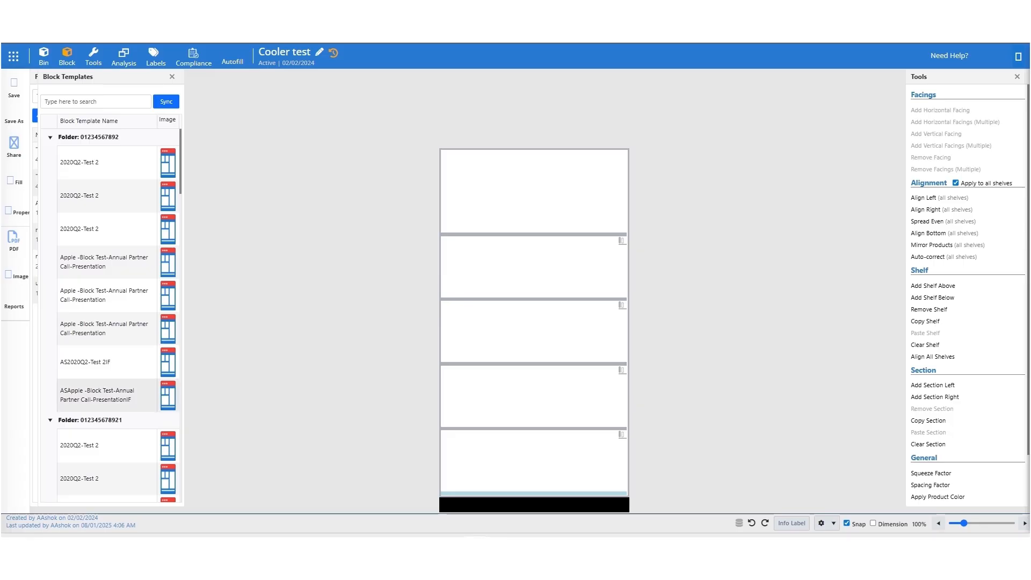
# Place the block template "ASApple -Block Test-Annual Partner Call-PresentationIF" on the empty Cooler test planogram and sync the block templates.
pyautogui.moveTo(167, 396)
pyautogui.mouseDown()
pyautogui.moveTo(408, 441)
pyautogui.moveTo(448, 465)
pyautogui.mouseUp()
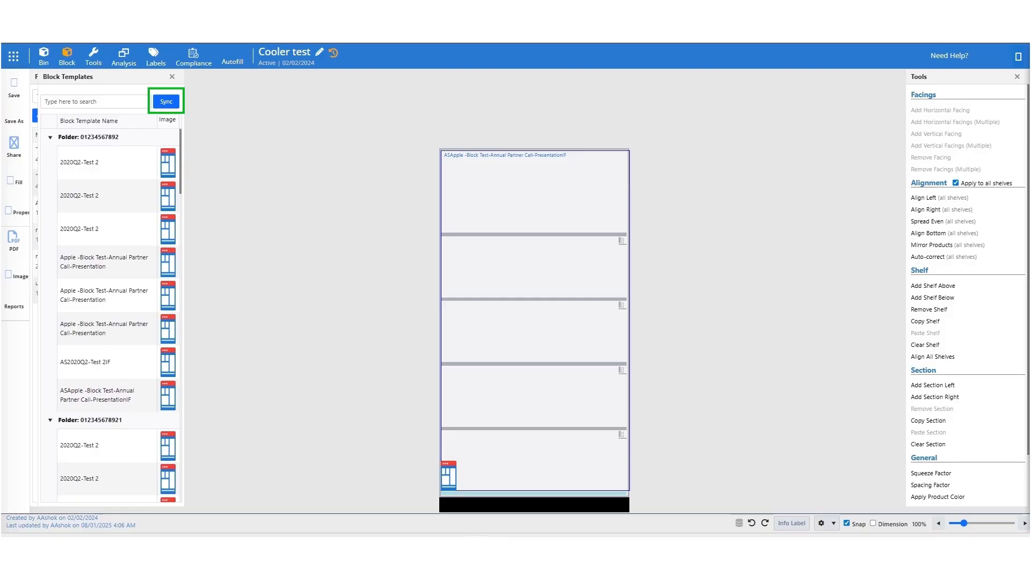
pyautogui.click(167, 102)
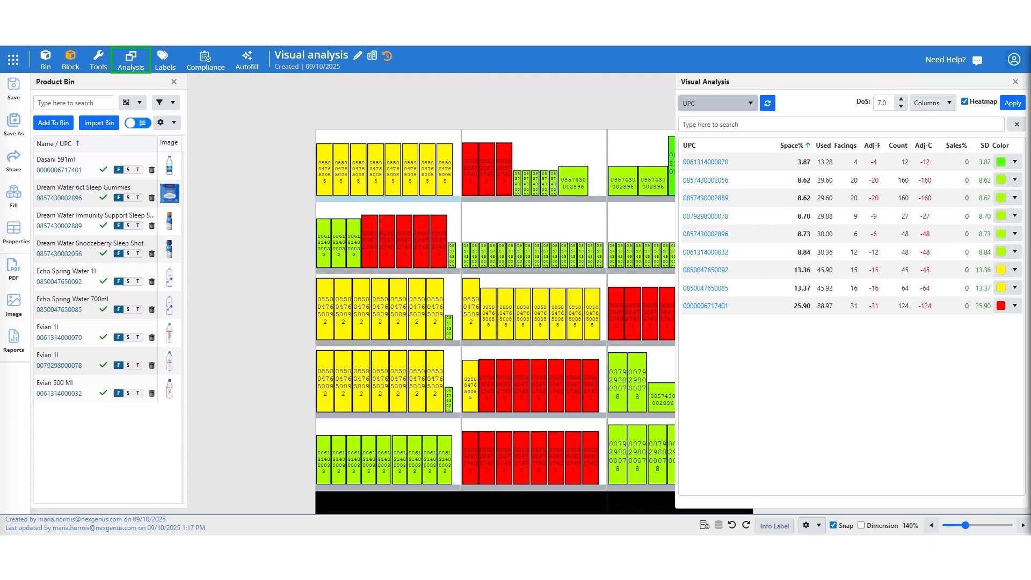
# Examine the attributes available for grouping the Visual Analysis, from Name and Category to Unit Movement and Days of Supply.
pyautogui.click(719, 103)
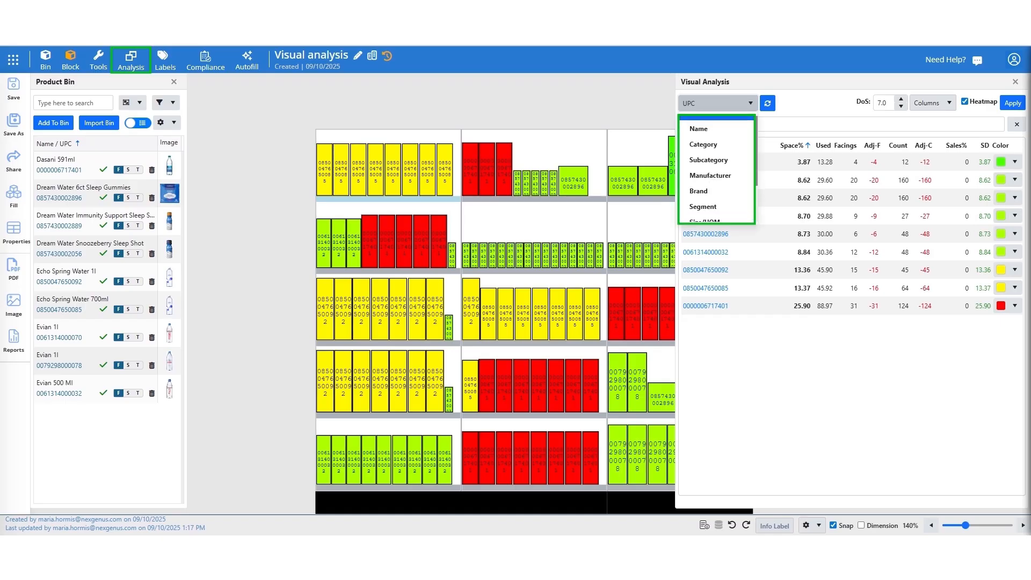
pyautogui.scroll(-1, 716, 169)
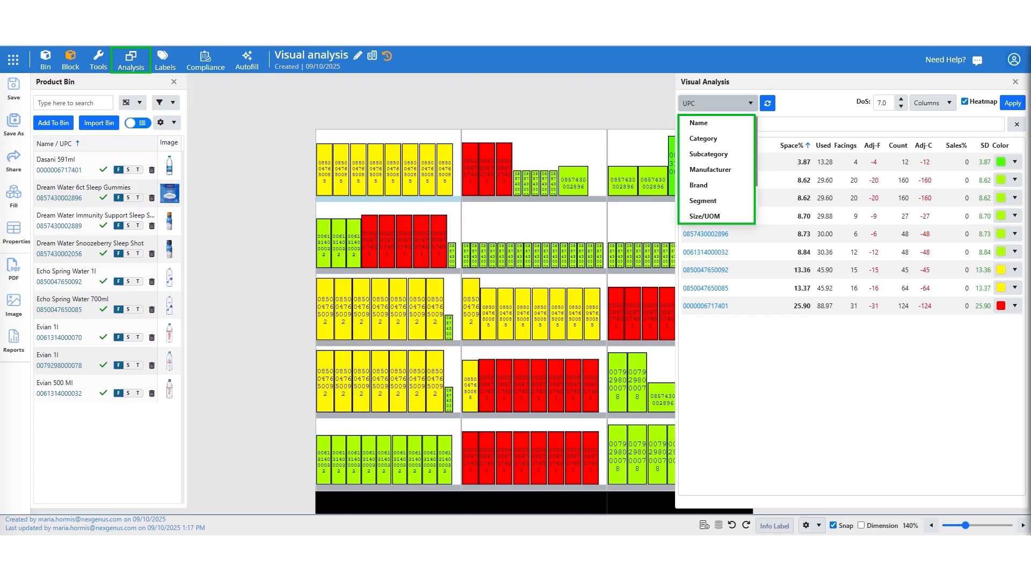
pyautogui.scroll(-1, 717, 169)
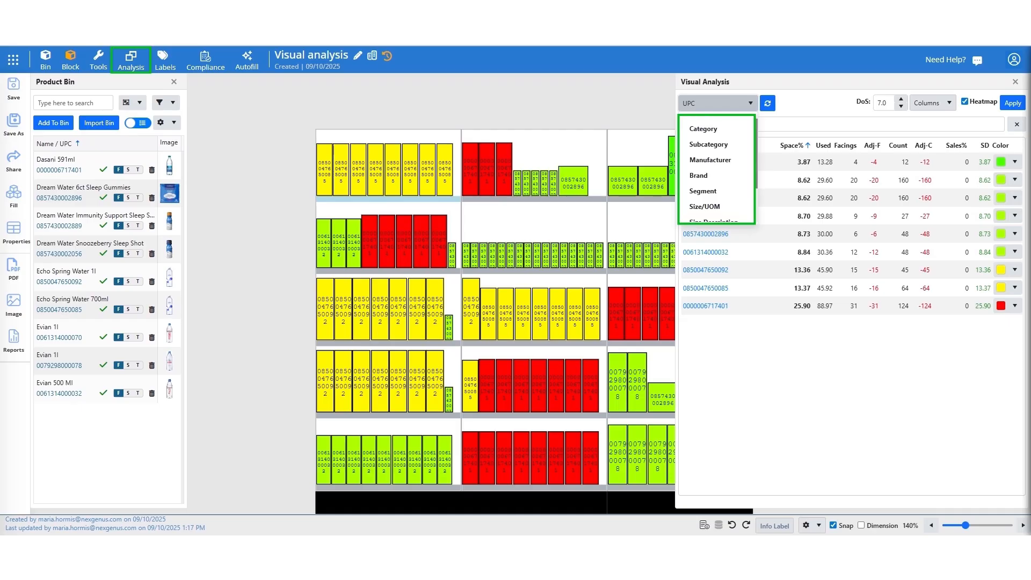
pyautogui.scroll(-1, 717, 170)
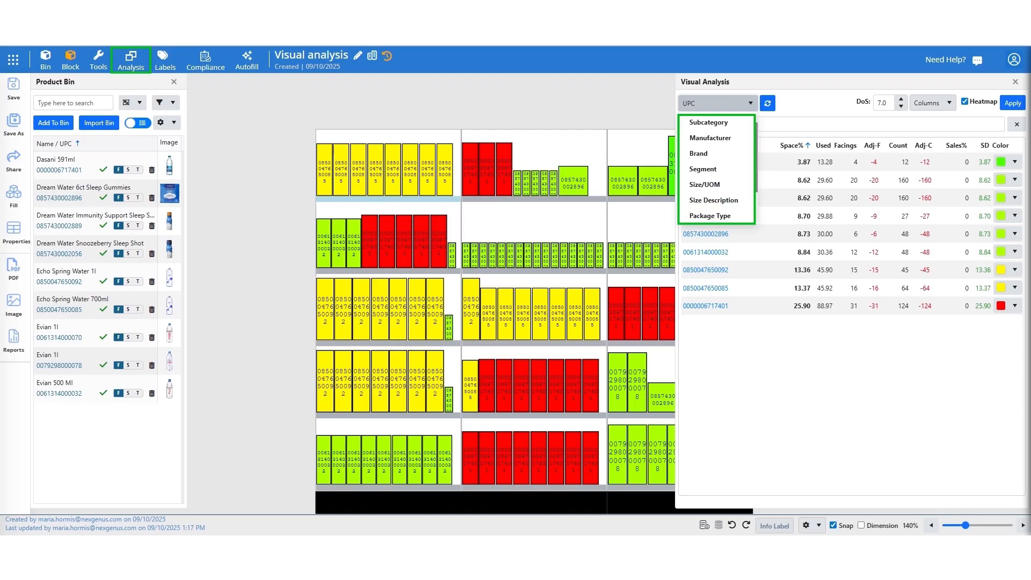
pyautogui.scroll(-4, 717, 169)
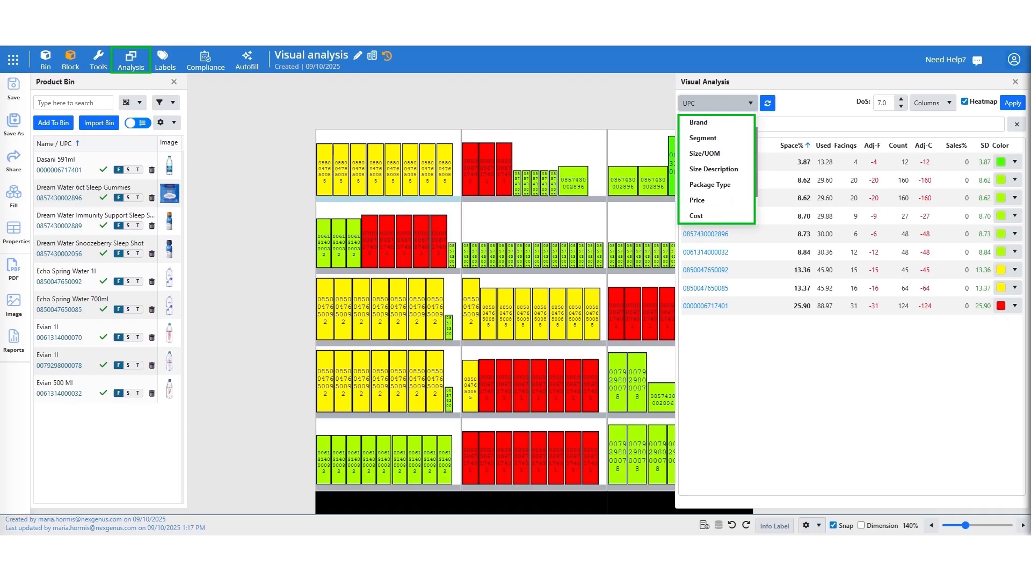
pyautogui.scroll(-1, 716, 169)
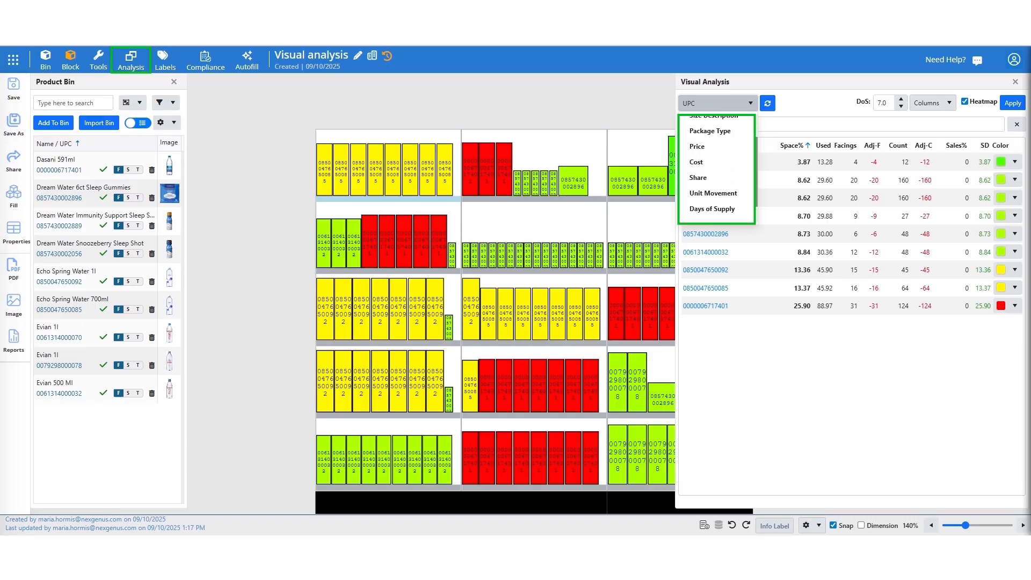
pyautogui.scroll(1, 717, 169)
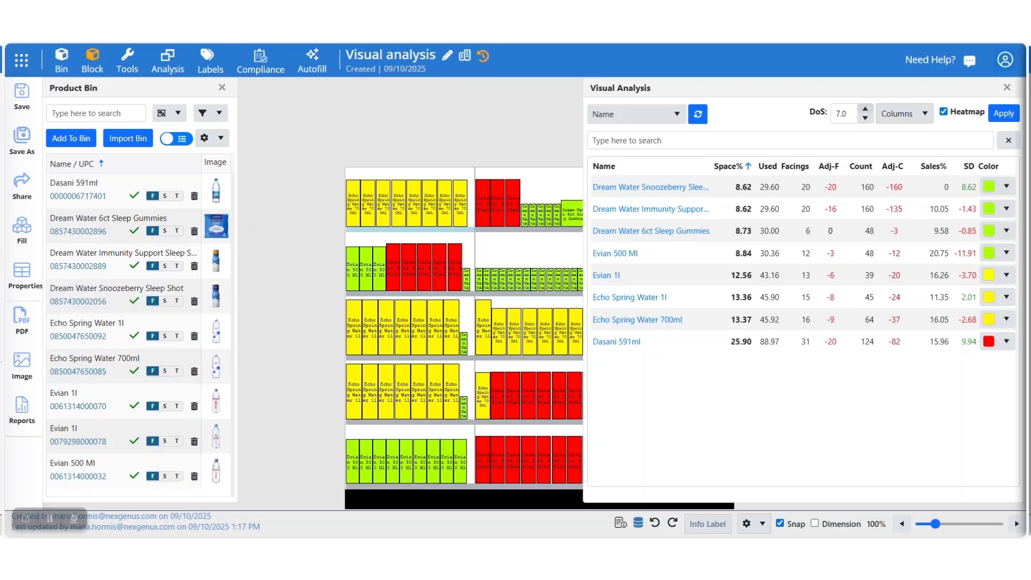
# Raise the Visual Analysis days of supply (DoS) to 27.
pyautogui.click(865, 110)
pyautogui.click(866, 109)
pyautogui.click(866, 109)
pyautogui.click(866, 109)
pyautogui.click(865, 109)
pyautogui.click(866, 109)
pyautogui.click(866, 109)
pyautogui.click(866, 109)
pyautogui.click(866, 109)
pyautogui.click(865, 109)
pyautogui.click(866, 109)
pyautogui.click(865, 109)
pyautogui.click(866, 110)
pyautogui.click(865, 109)
pyautogui.click(865, 109)
pyautogui.click(865, 109)
pyautogui.click(866, 109)
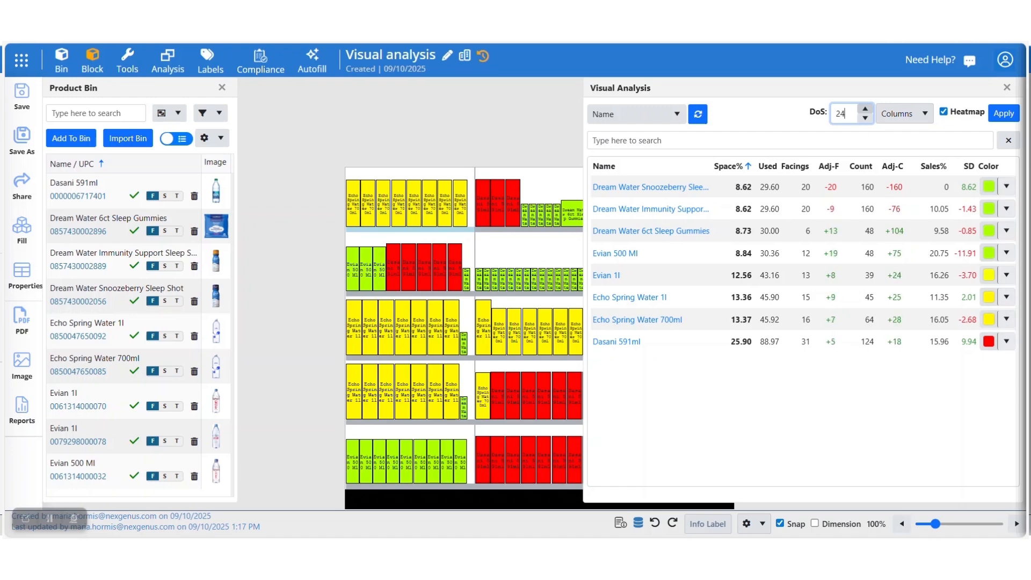
pyautogui.click(866, 109)
pyautogui.click(866, 110)
pyautogui.click(865, 110)
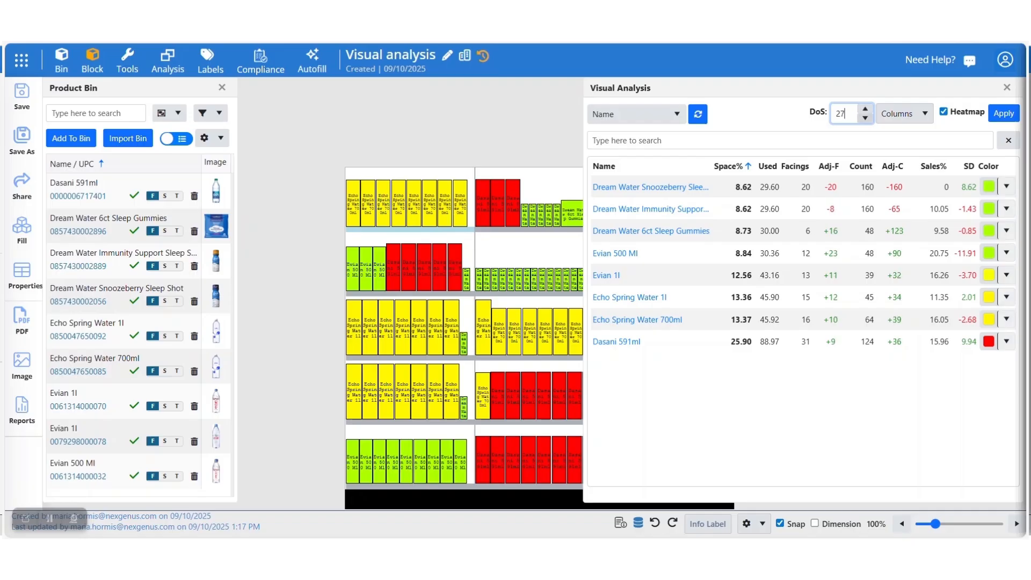
# Lower the Visual Analysis days of supply (DoS) step by step.
pyautogui.click(866, 118)
pyautogui.click(866, 118)
pyautogui.click(865, 118)
pyautogui.click(866, 118)
pyautogui.click(865, 118)
pyautogui.click(865, 119)
pyautogui.click(866, 118)
pyautogui.click(865, 118)
pyautogui.click(865, 118)
pyautogui.click(866, 118)
pyautogui.click(865, 119)
pyautogui.click(866, 119)
pyautogui.click(865, 118)
pyautogui.click(866, 118)
pyautogui.click(865, 119)
pyautogui.click(865, 118)
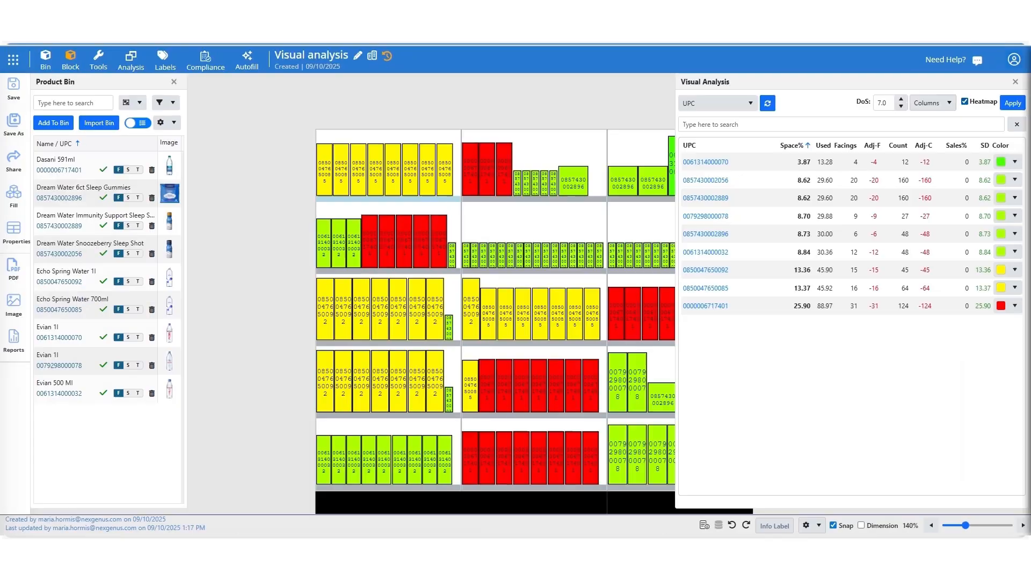
# Toggle the heatmap, and highlight the Dream Water Immunity, Echo Spring Water 700ml and Evian 1l facings one after another on the planogram.
pyautogui.click(965, 101)
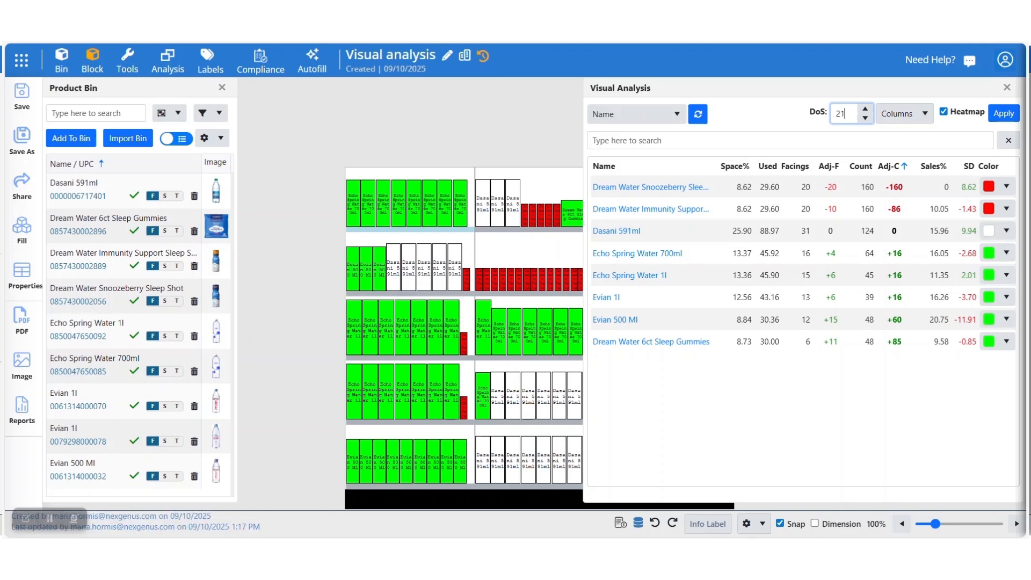
pyautogui.click(651, 209)
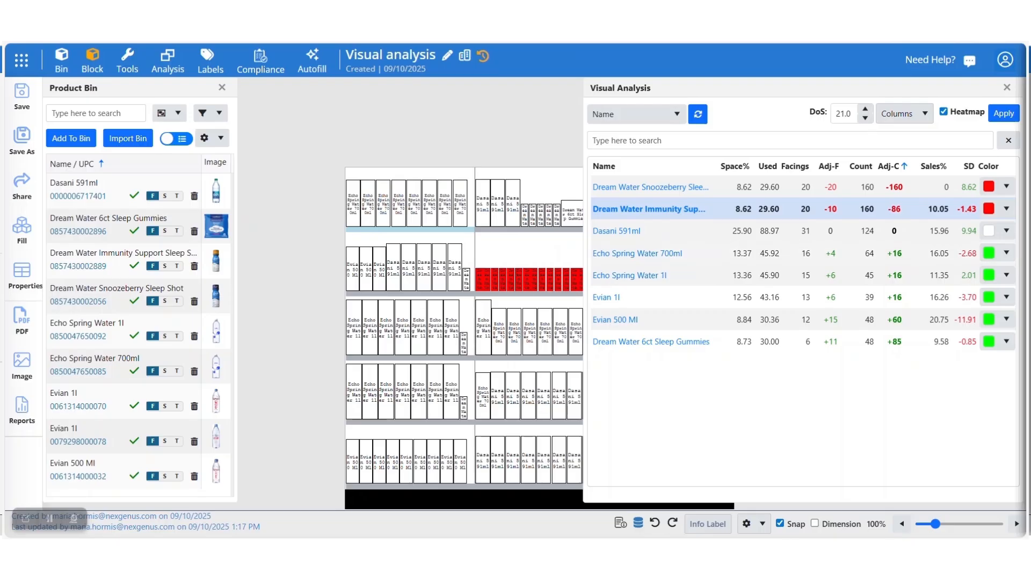
pyautogui.click(630, 253)
pyautogui.click(606, 297)
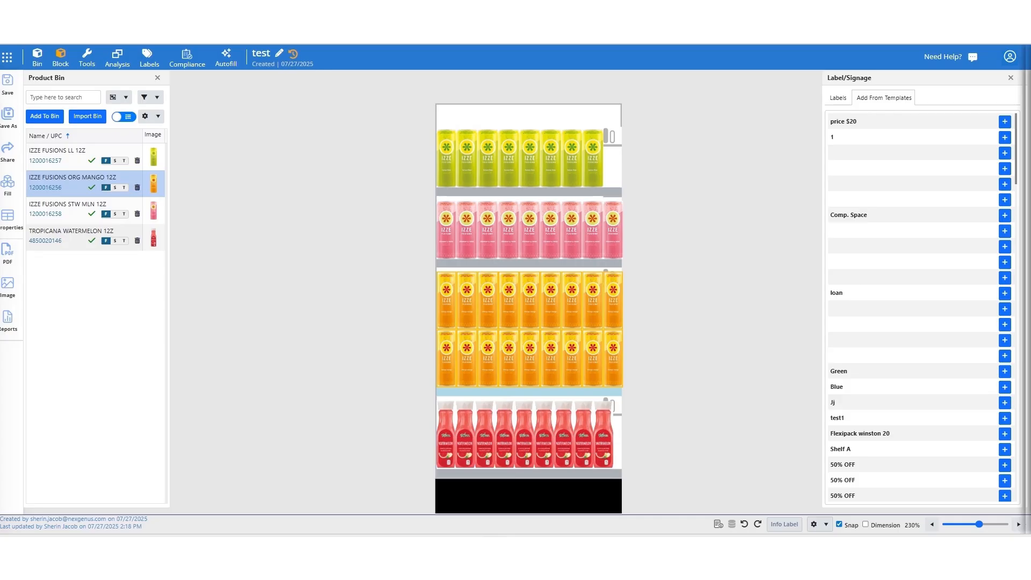
# Add a new label named SPECIAL OFFER to the test planogram and open its Label Properties.
pyautogui.click(838, 97)
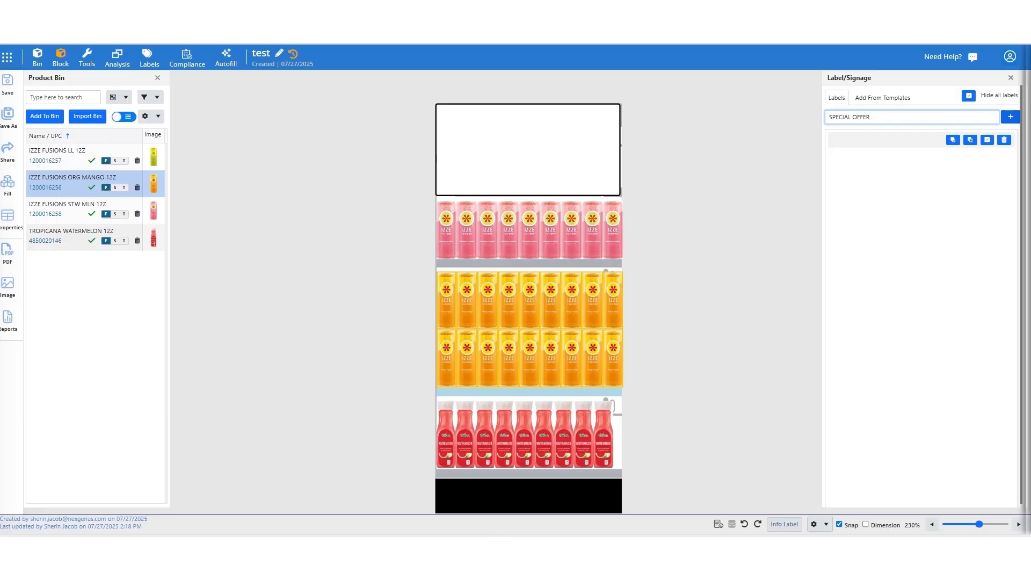
pyautogui.click(1011, 116)
pyautogui.click(987, 156)
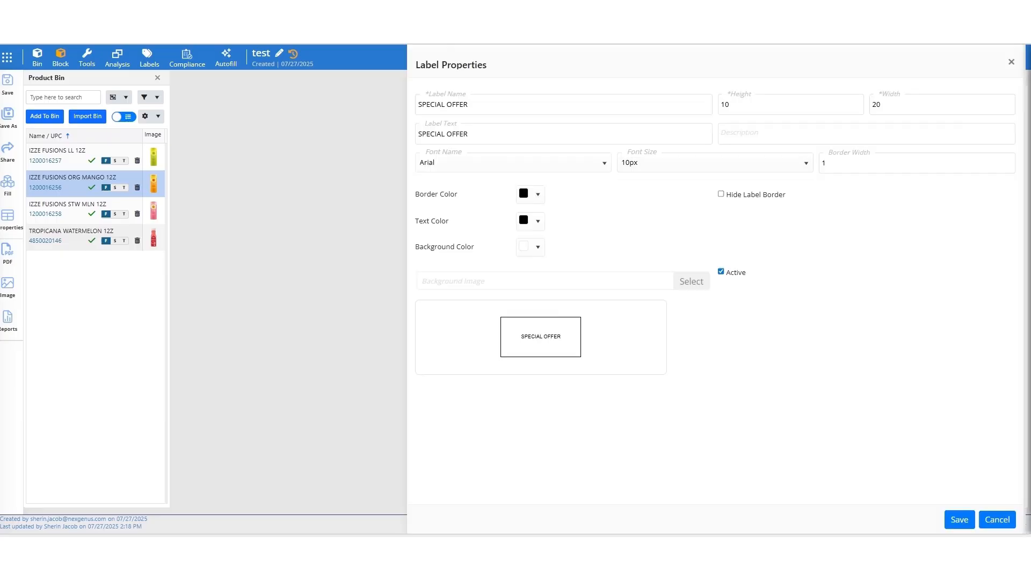
# Set the SPECIAL OFFER label's background color to golden yellow and save the label.
pyautogui.click(537, 246)
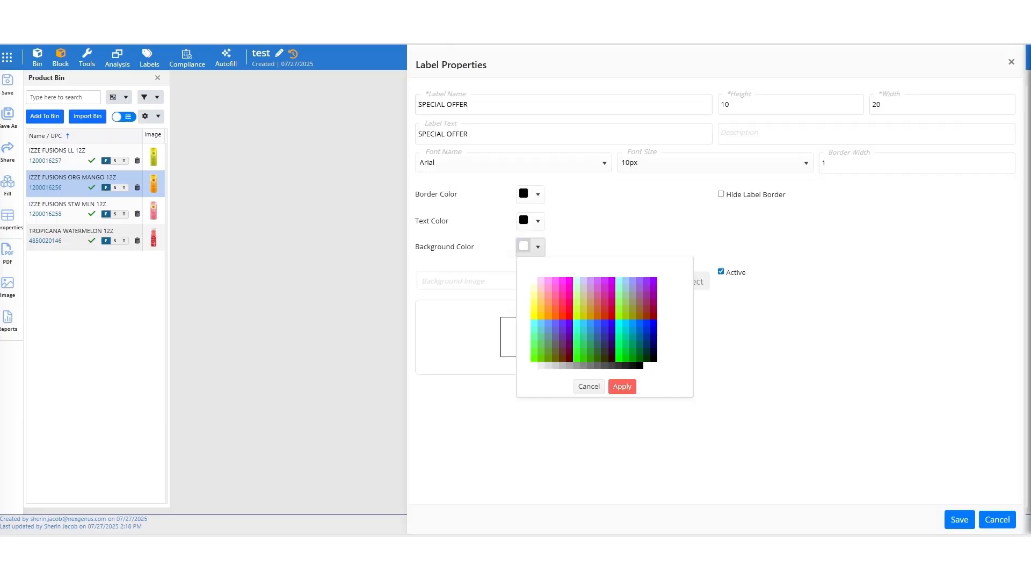
pyautogui.click(541, 316)
pyautogui.click(556, 316)
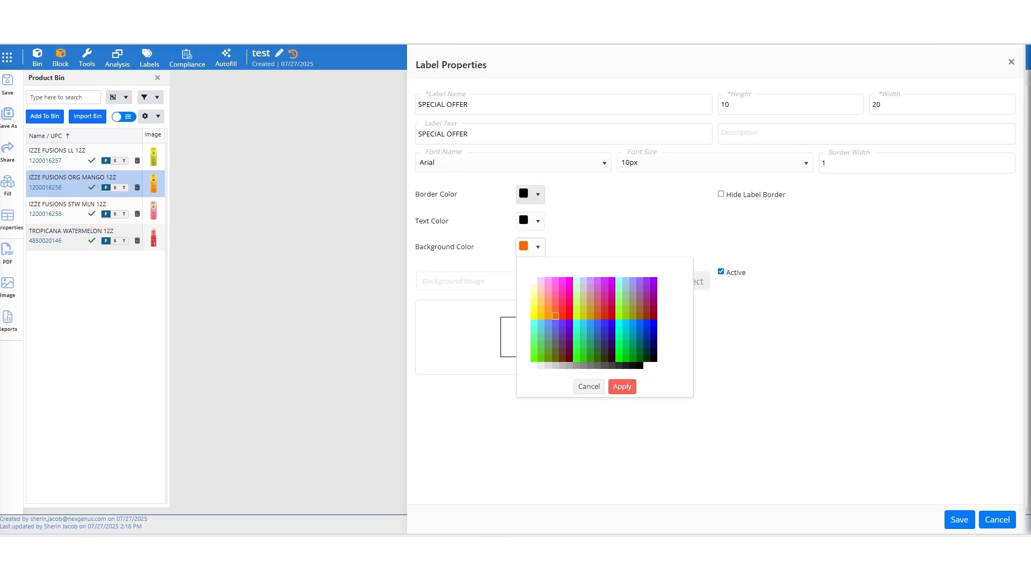
pyautogui.click(537, 246)
pyautogui.click(537, 247)
pyautogui.click(563, 308)
pyautogui.click(548, 316)
pyautogui.click(540, 316)
pyautogui.click(622, 386)
pyautogui.click(960, 519)
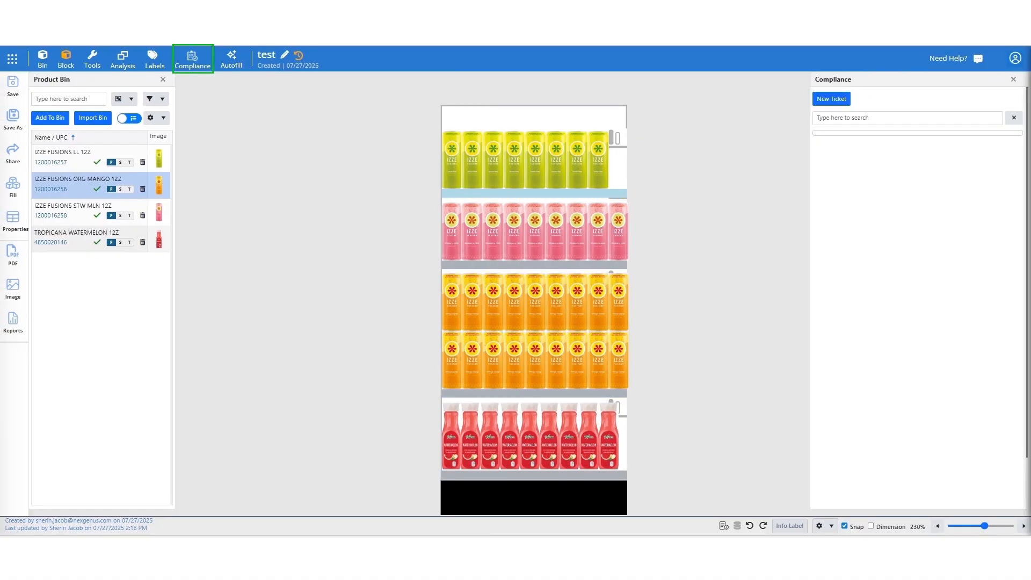
# Start a new General Compliance ticket and its product selection, and open the orange notification counter on the home page.
pyautogui.click(831, 99)
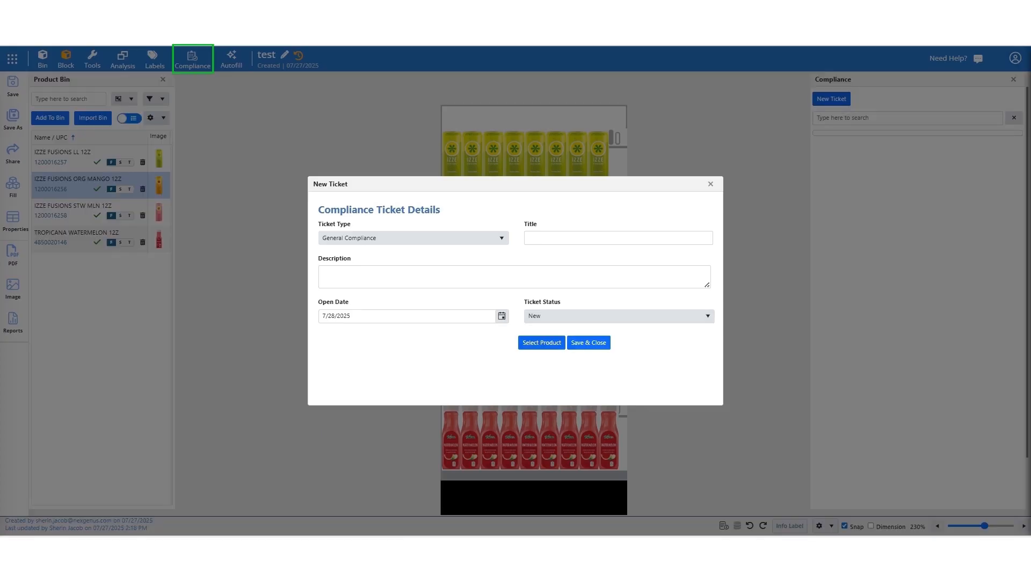
pyautogui.click(562, 343)
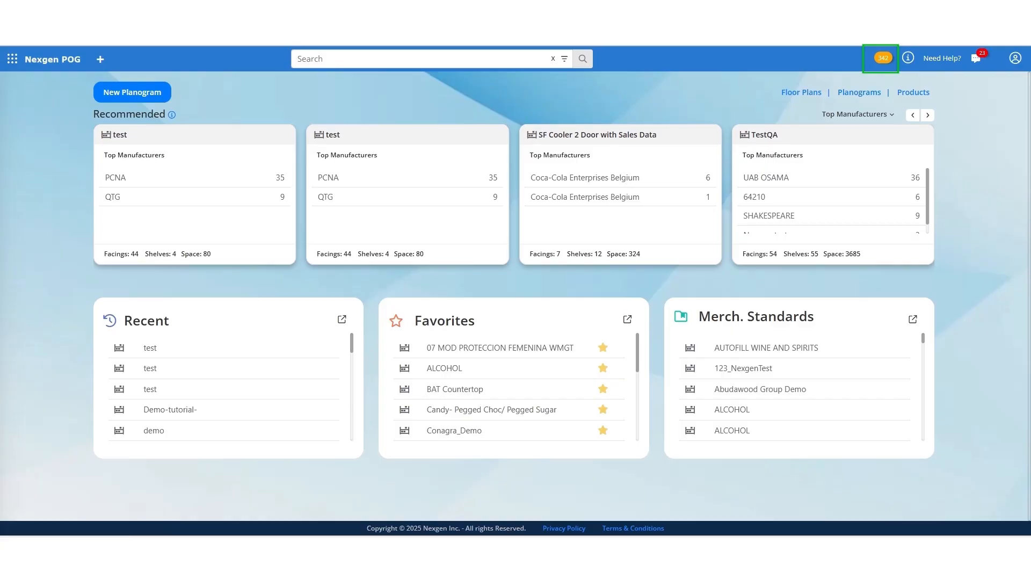
pyautogui.click(883, 58)
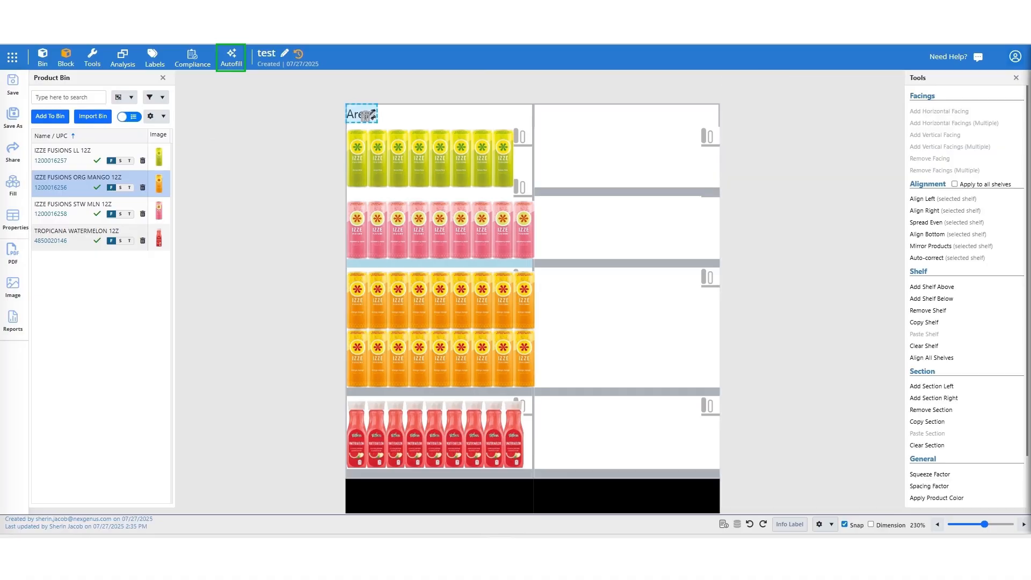
# Draw the autofill area Area1 over all the shelves of the empty second section.
pyautogui.moveTo(535, 103); pyautogui.dragTo(720, 477)
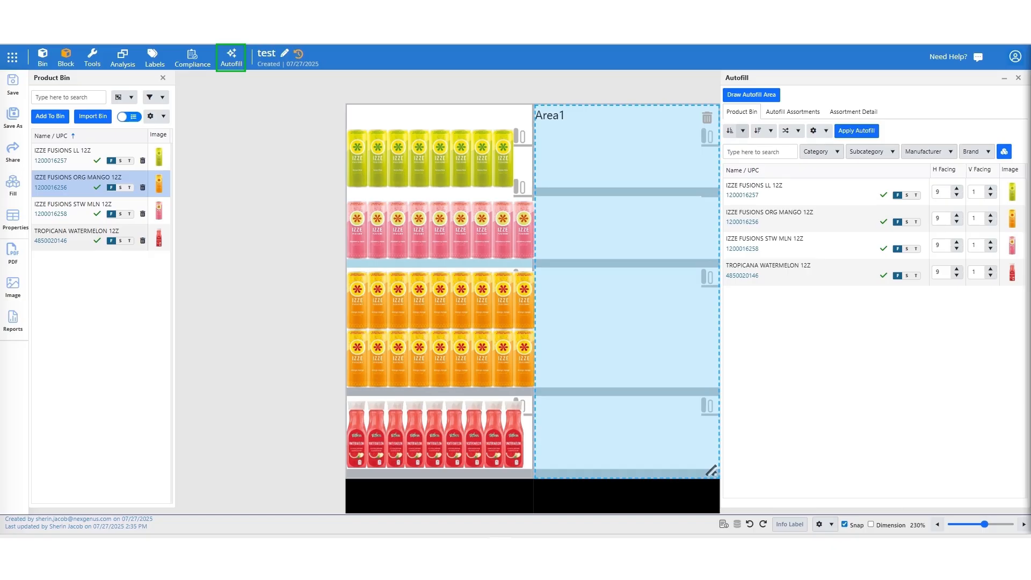
# Examine the autofill's grouping, sorting, fill-direction and facing-adjustment options, and open the autofill assortments for Area1.
pyautogui.click(743, 131)
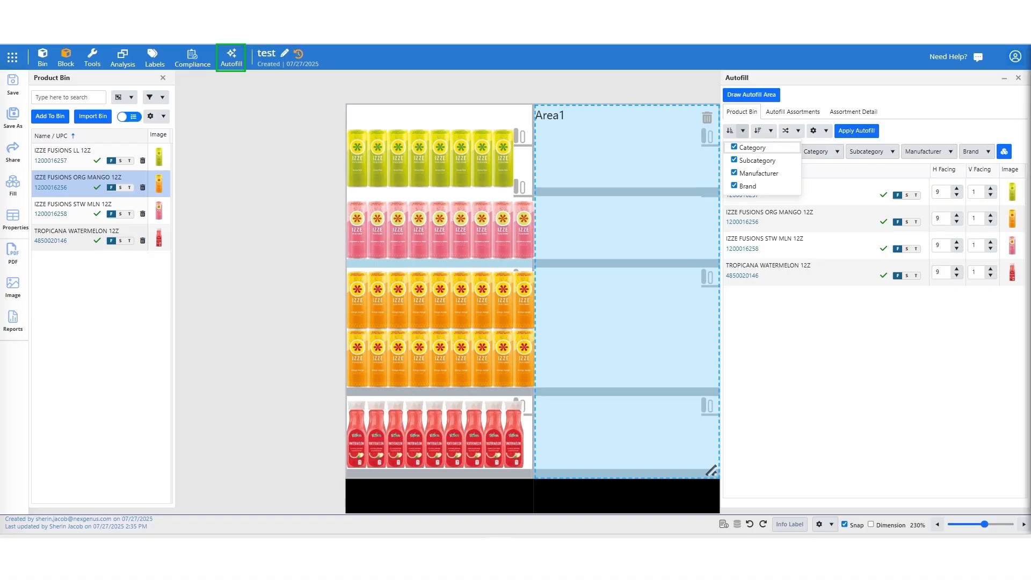
pyautogui.click(742, 131)
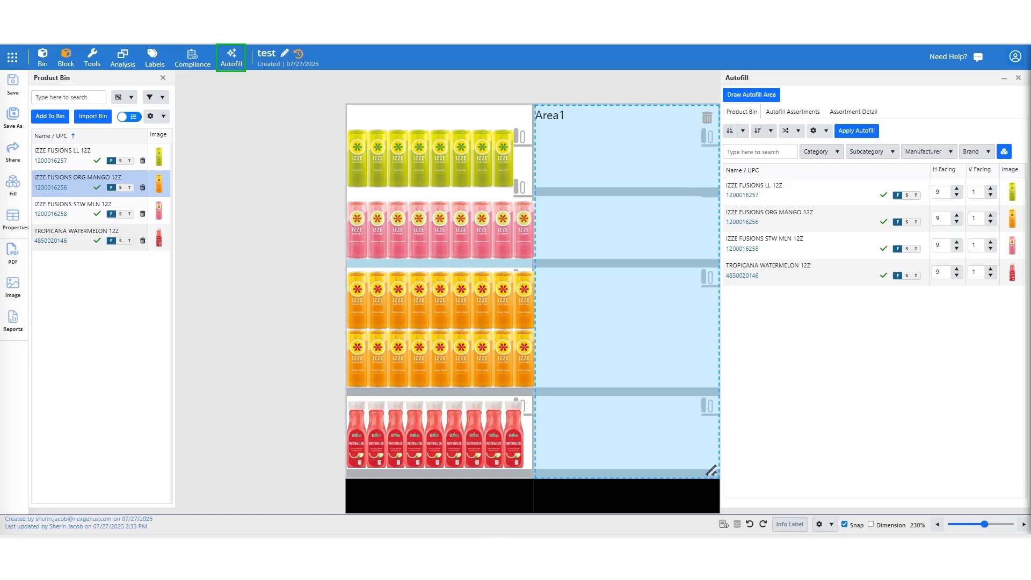
pyautogui.click(770, 130)
pyautogui.click(798, 131)
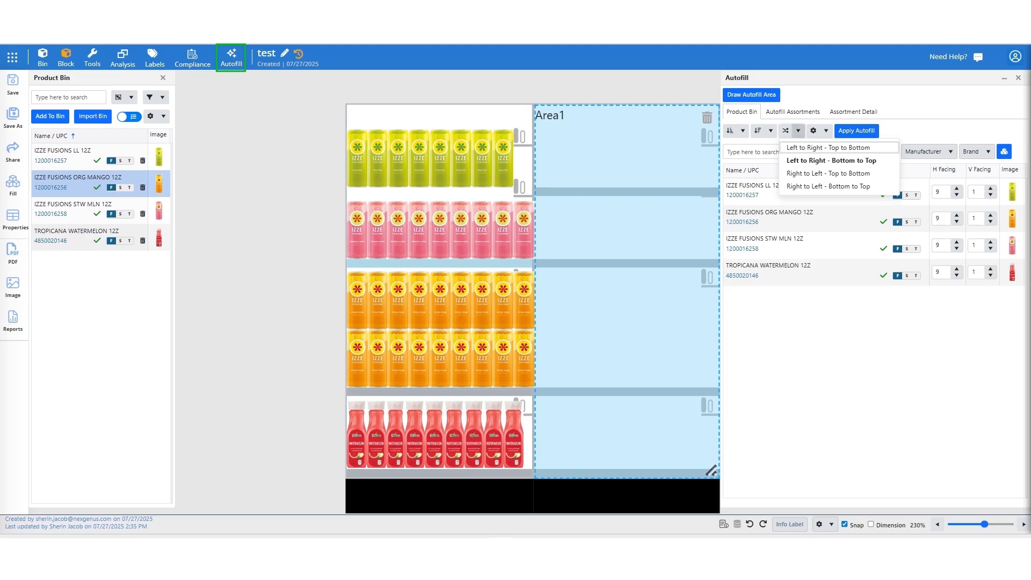
pyautogui.click(798, 131)
pyautogui.click(827, 130)
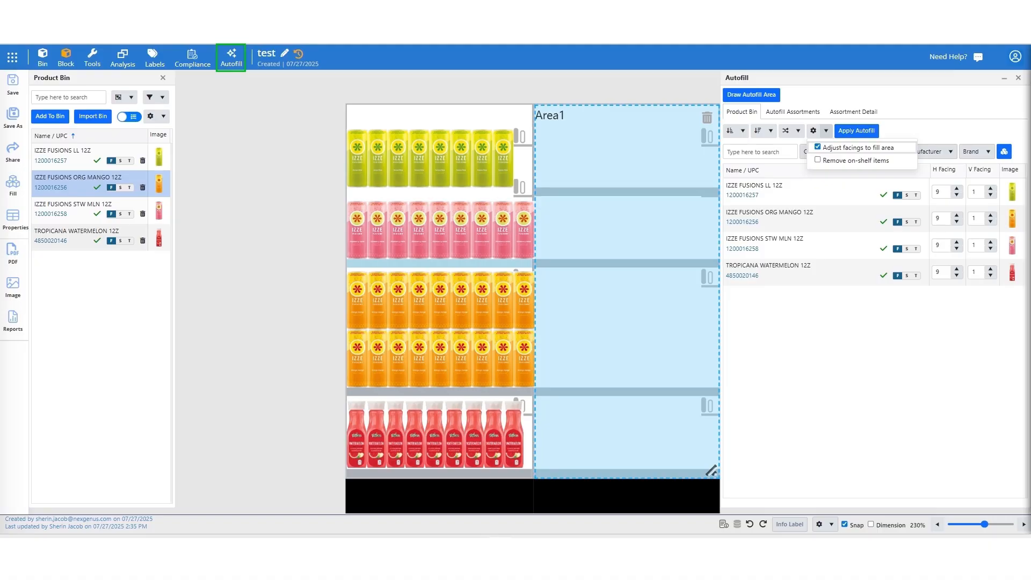
pyautogui.click(827, 131)
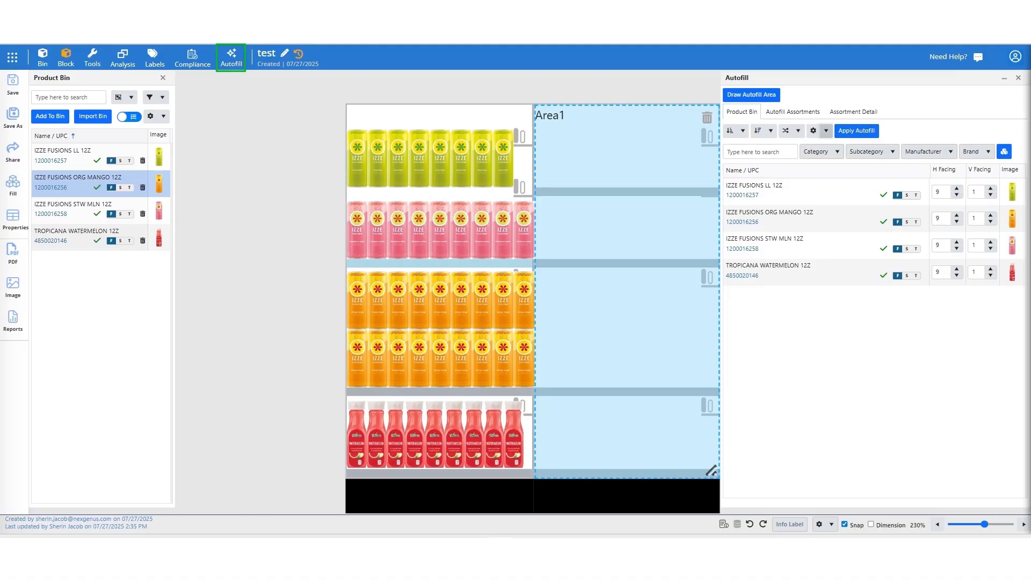
pyautogui.click(793, 112)
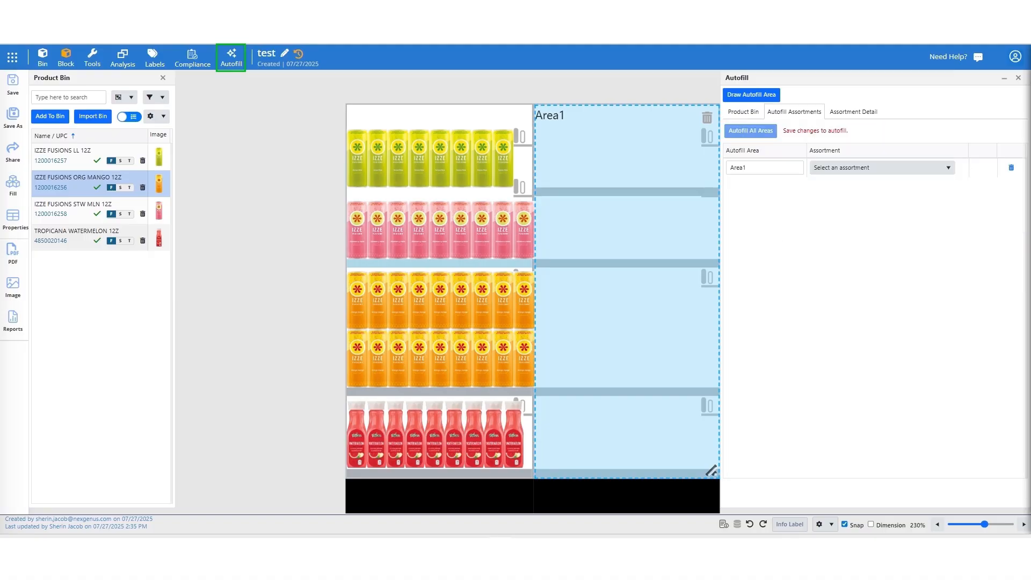
# Open the autofill's assortment detail and look through the assortments available for selection.
pyautogui.click(853, 111)
pyautogui.click(768, 131)
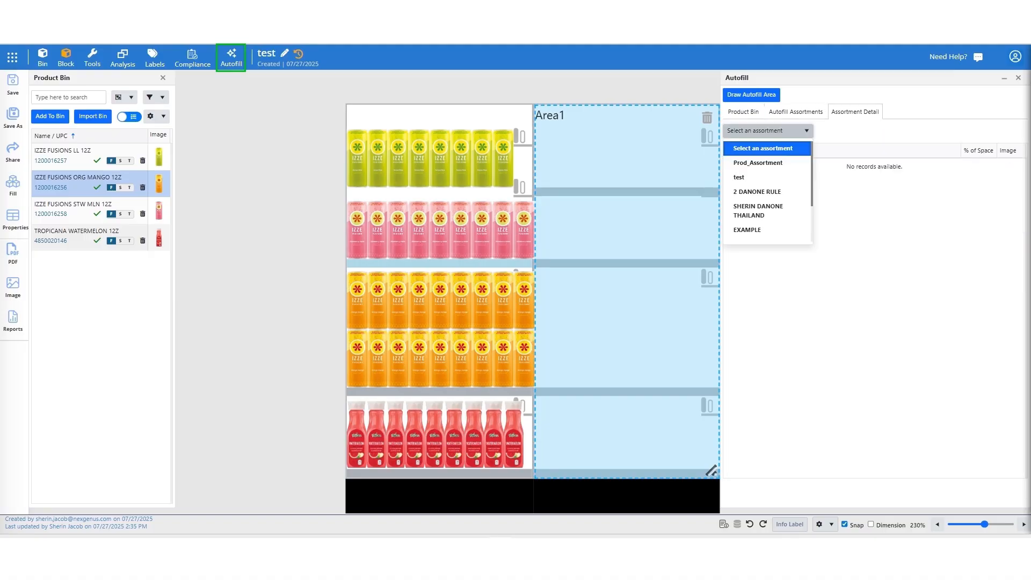
pyautogui.click(769, 130)
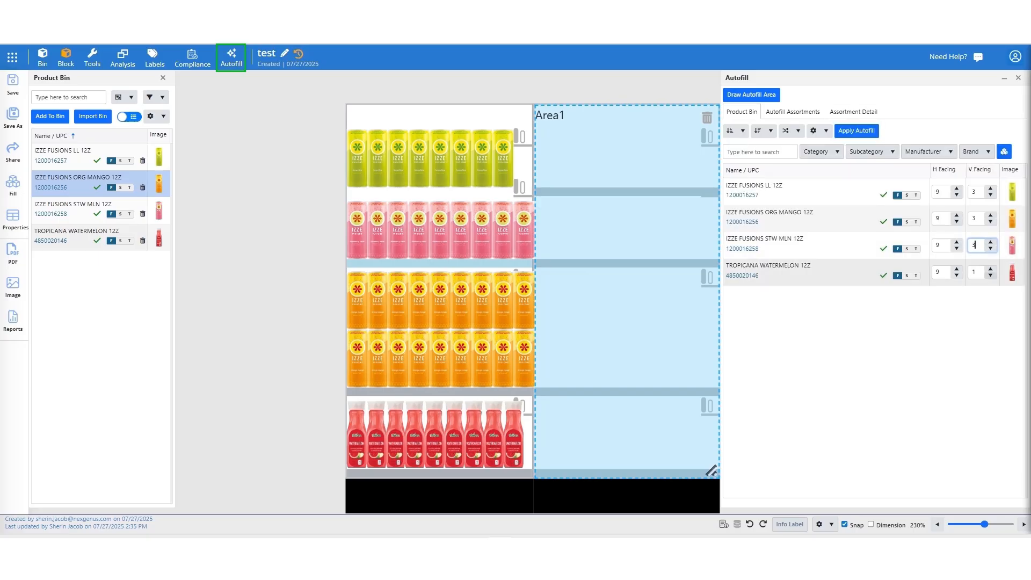
# Set the vertical facings of TROPICANA WATERMELON 12Z to 2 and apply autofill to Area1.
pyautogui.click(990, 276)
pyautogui.click(991, 269)
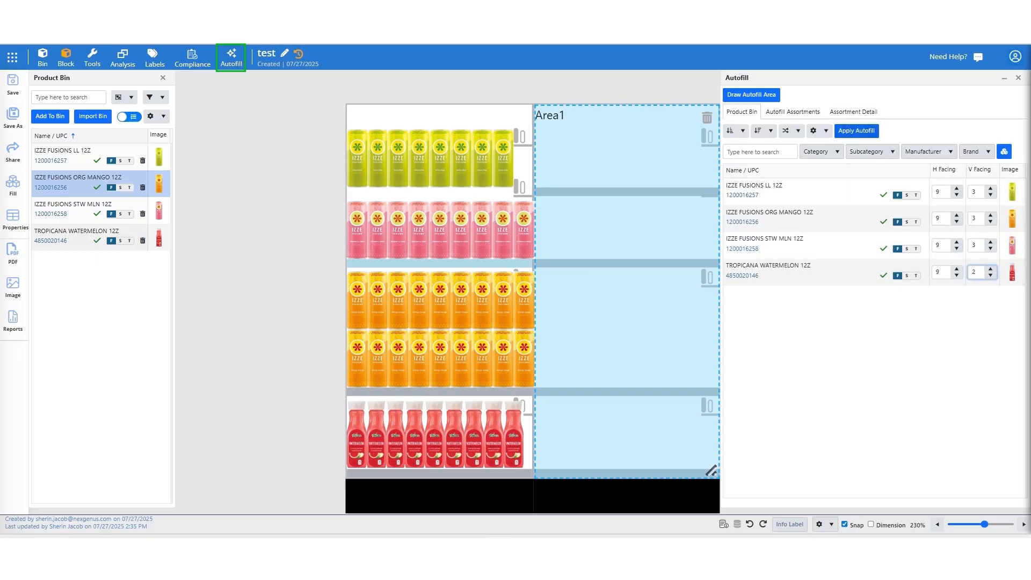
pyautogui.click(857, 130)
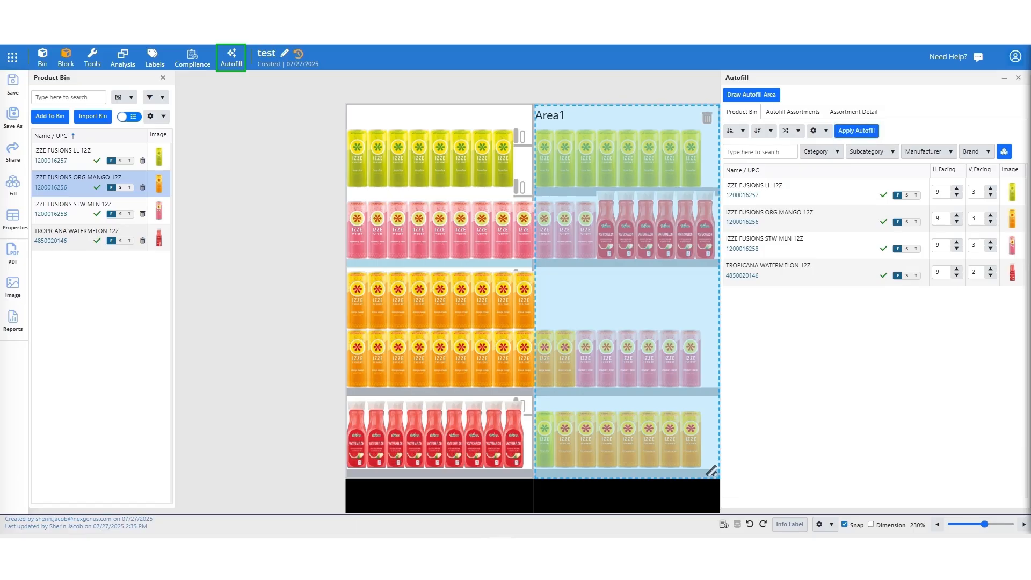
# Reveal the facing recommendation settings, check the recommendation options, set the DoS value to 4, and apply autofill again.
pyautogui.click(1004, 151)
pyautogui.click(787, 170)
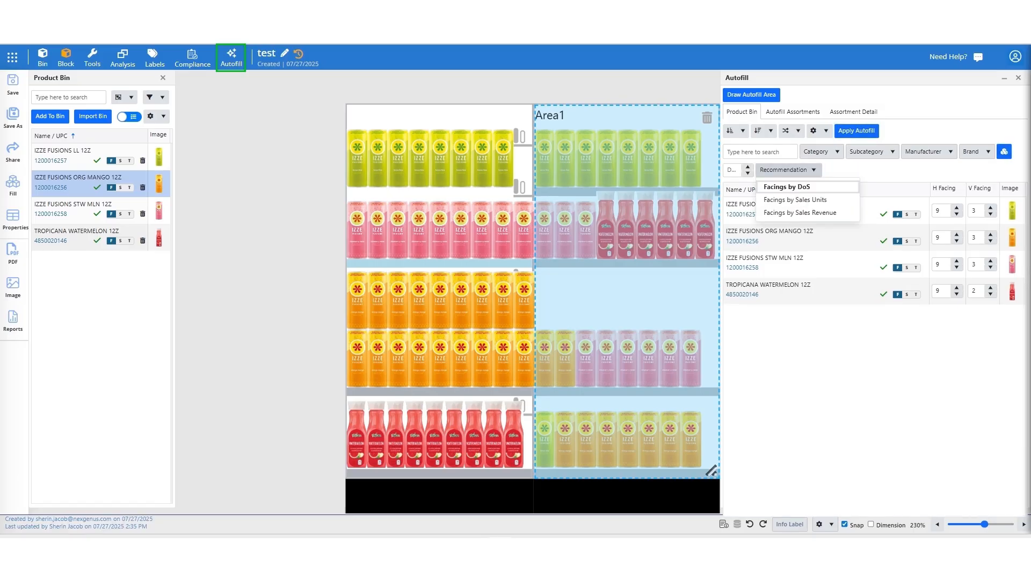
pyautogui.click(788, 170)
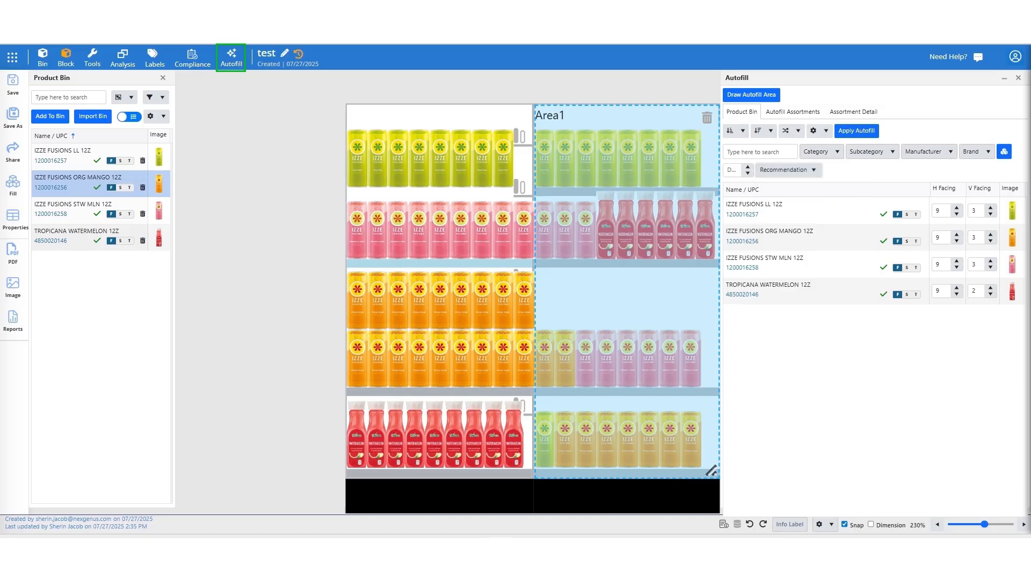
pyautogui.click(731, 169)
pyautogui.write('2')
pyautogui.click(857, 131)
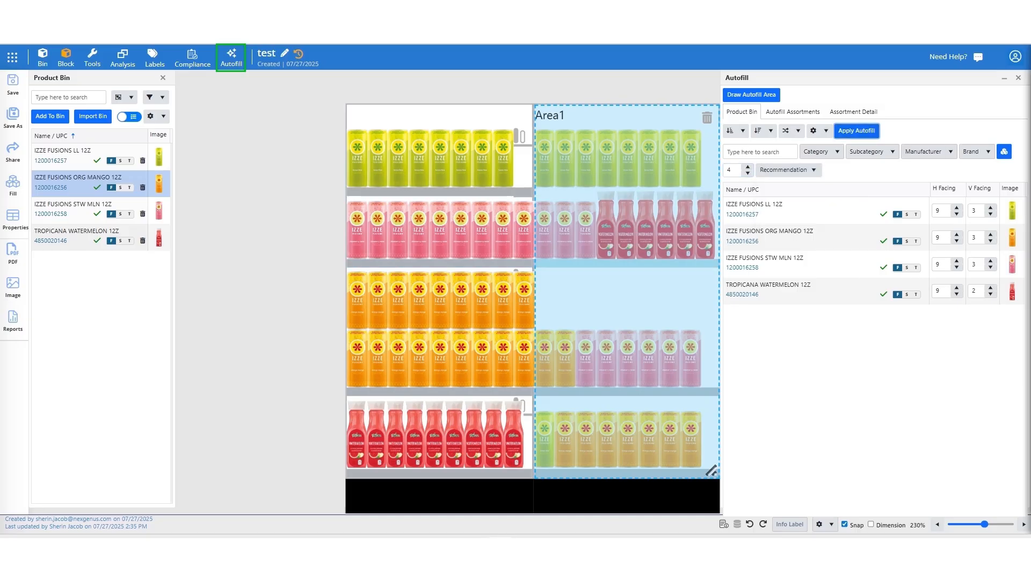